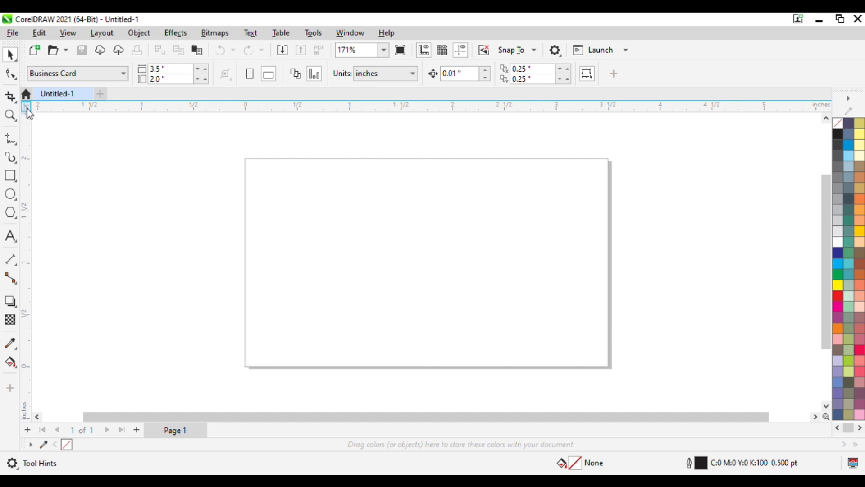
Move the ruler origin to the top-left corner of the 3.5 × 2 inch card page.
drag(29, 113, 245, 158)
drag(245, 159, 246, 160)
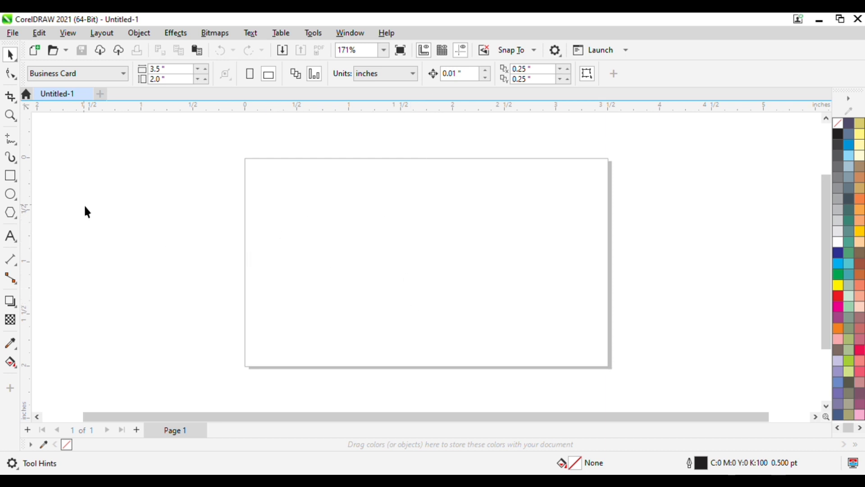
Draw a 3.504 × 2.002 inch rectangle from the page's top-left to bottom-right corner.
click(10, 175)
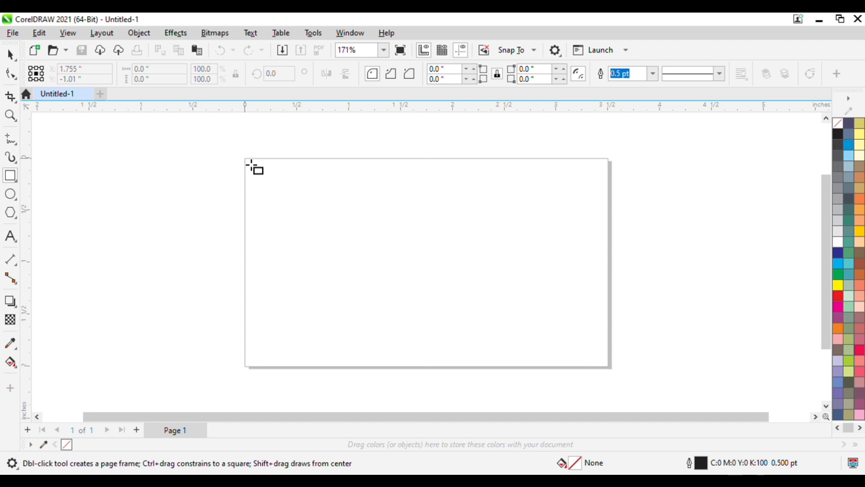
mouse_move(245, 159)
mouse_down()
mouse_move(591, 378)
mouse_move(614, 362)
mouse_move(611, 369)
mouse_up()
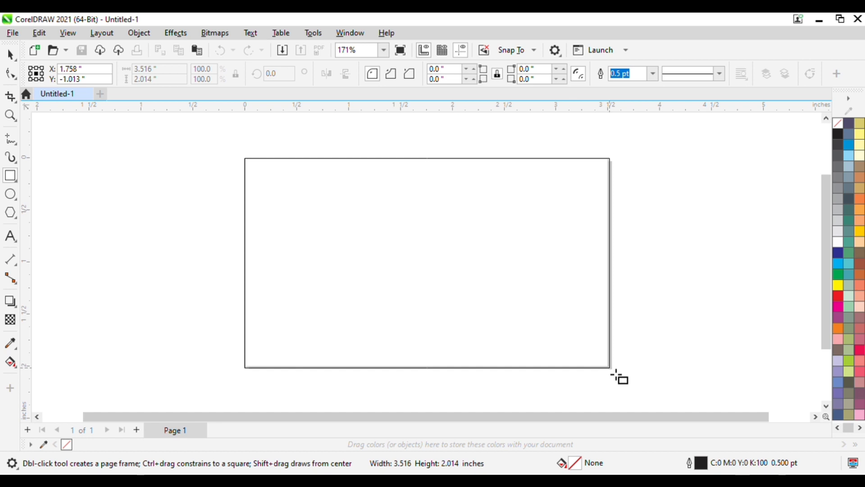
drag(611, 369, 618, 377)
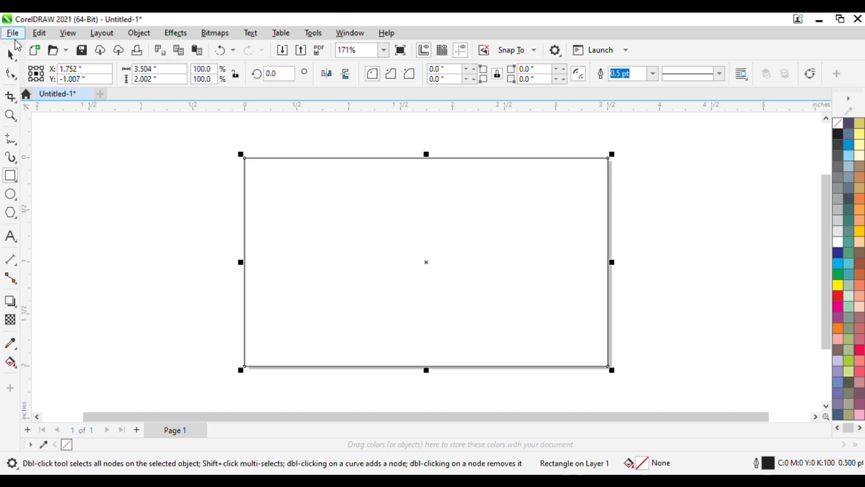
click(10, 54)
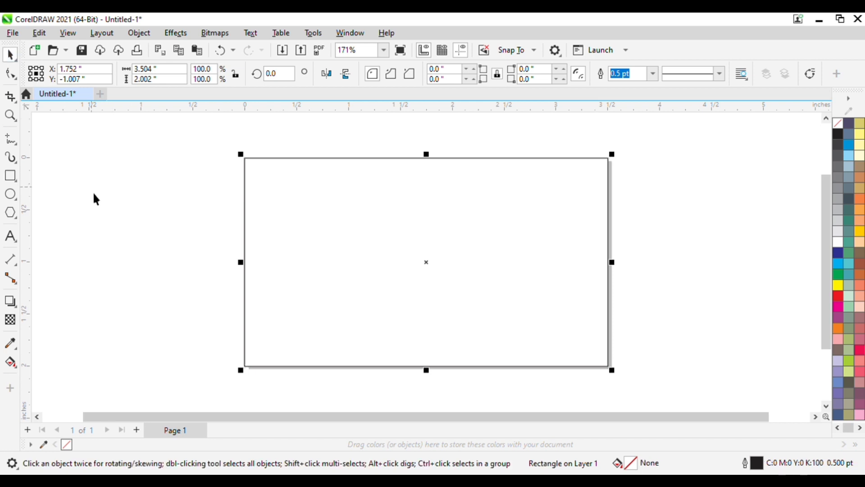
click(11, 363)
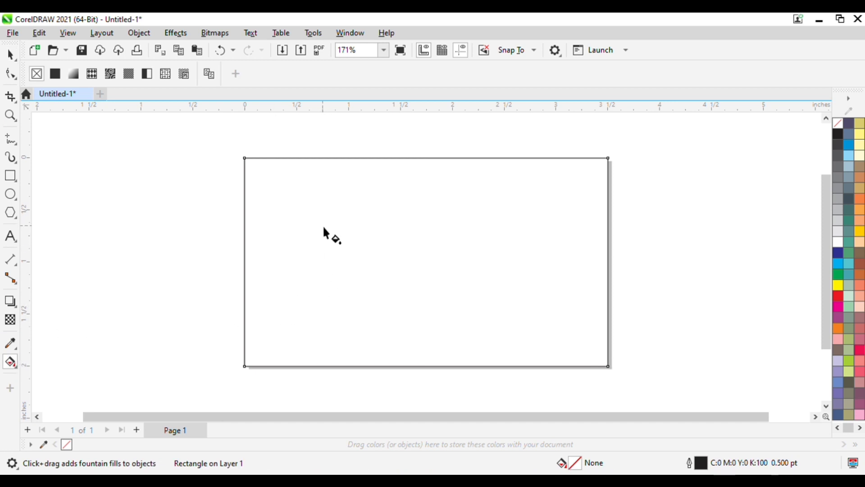
Apply a linear fountain fill across the rectangle with a red start, adjusting its handles.
drag(317, 229, 613, 282)
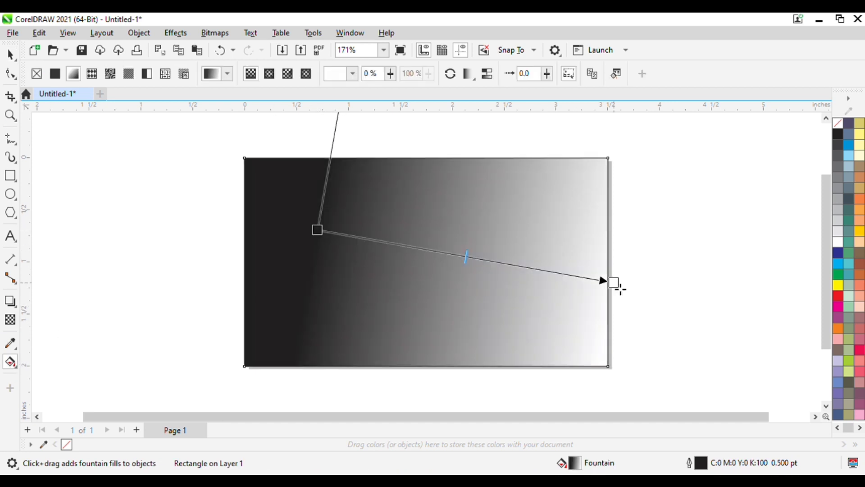
drag(325, 238, 305, 243)
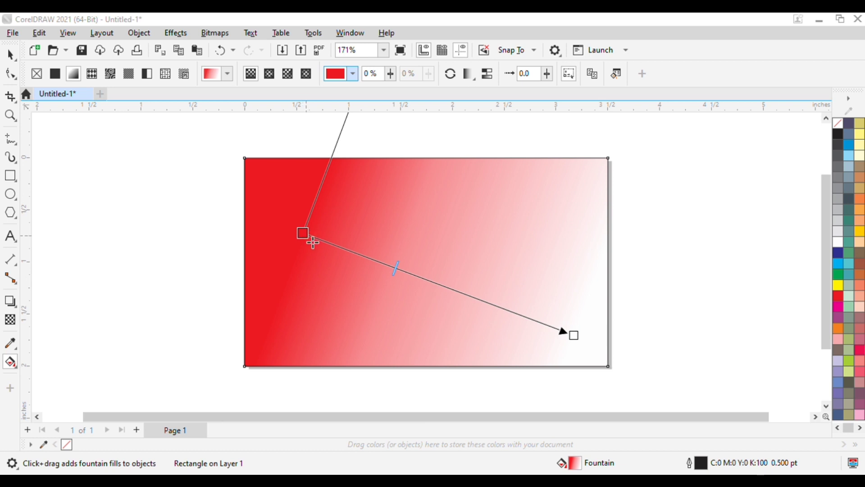
click(303, 234)
drag(309, 239, 299, 254)
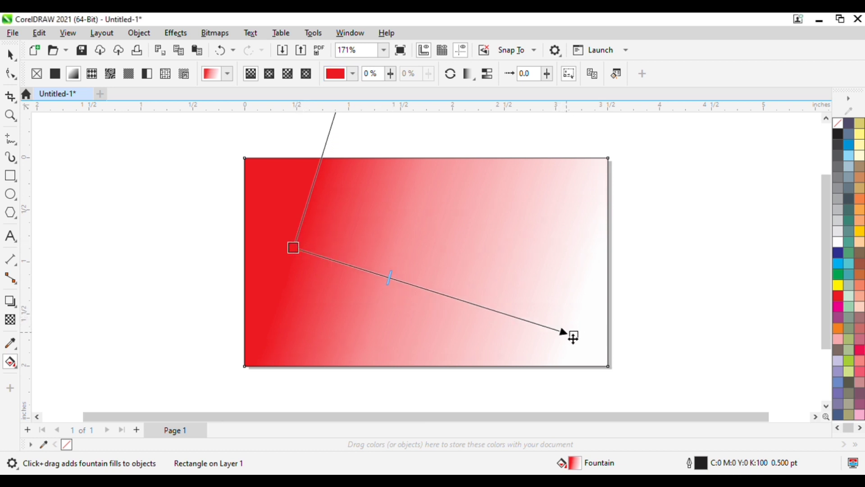
mouse_move(581, 342)
mouse_down()
mouse_move(507, 321)
mouse_move(535, 328)
mouse_up()
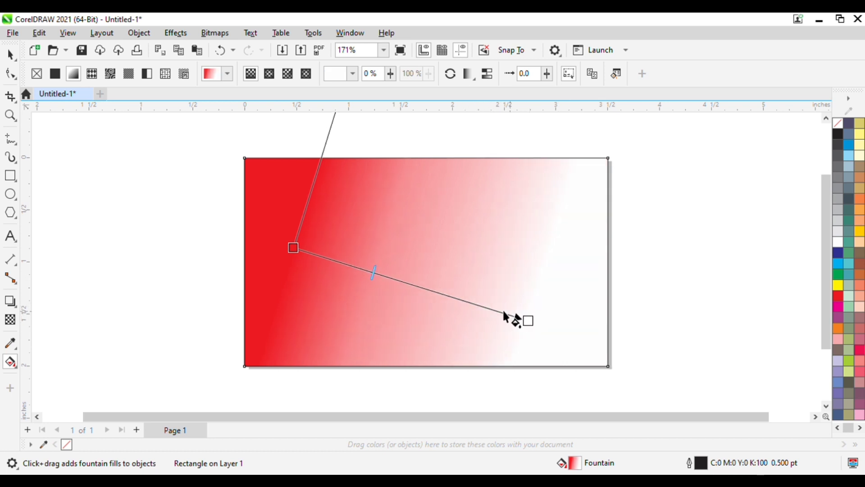
drag(374, 274, 353, 265)
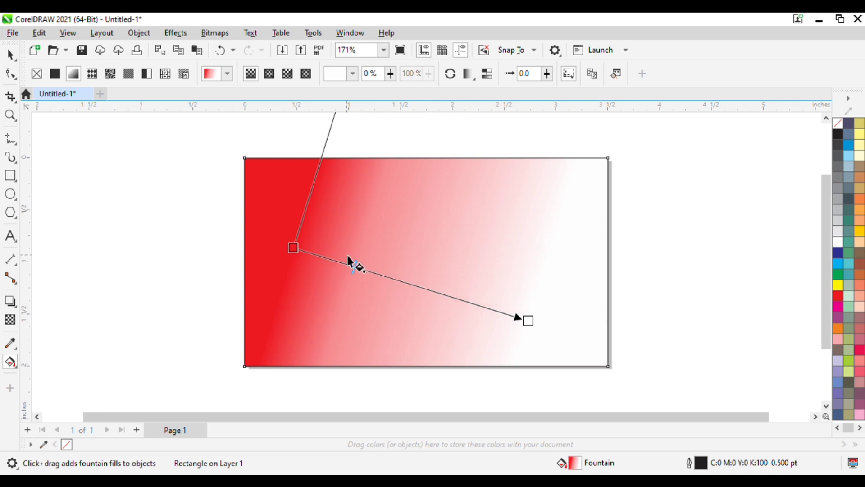
drag(299, 255, 302, 259)
drag(372, 276, 433, 297)
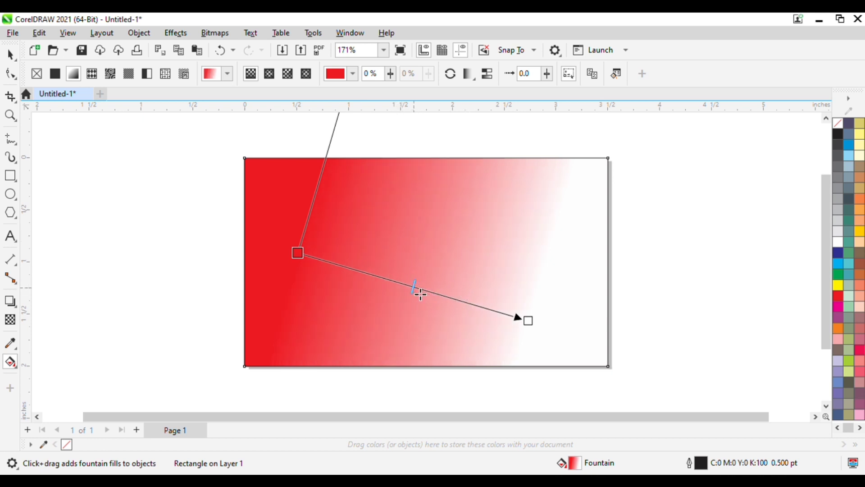
click(194, 207)
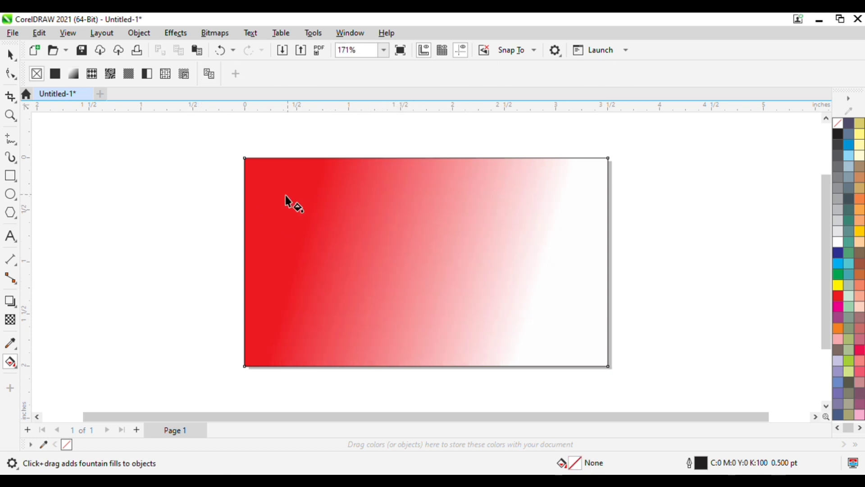
Refine the gradient's end point and midpoint, then undo the last handle change.
click(397, 269)
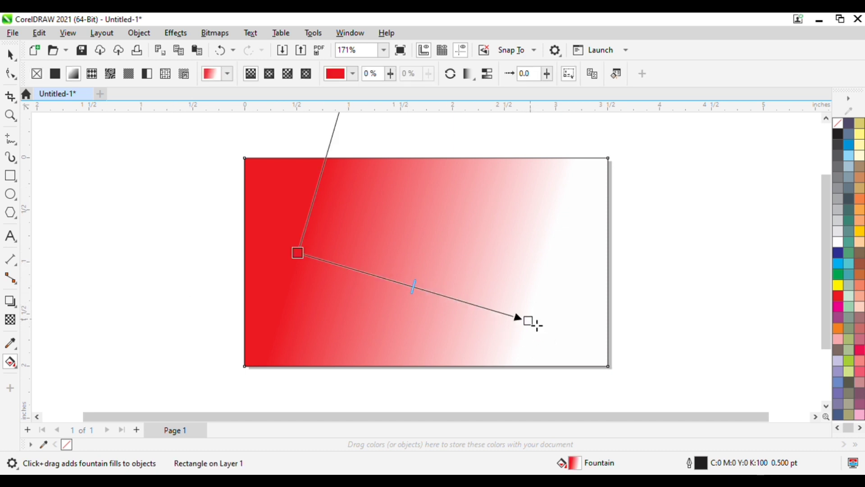
drag(534, 325, 558, 339)
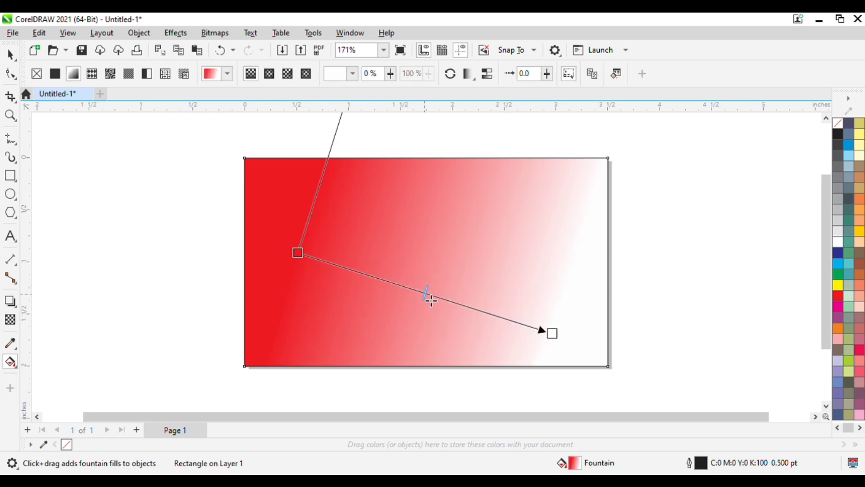
drag(428, 295, 398, 286)
drag(549, 335, 490, 312)
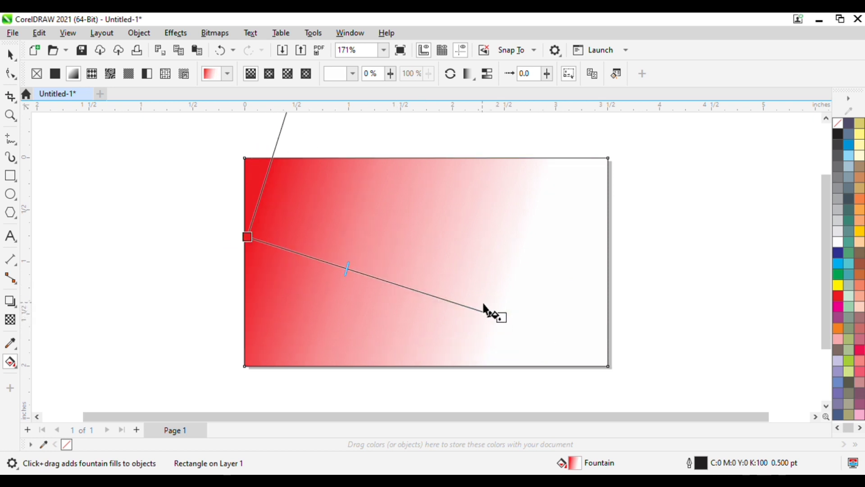
key(ctrl+z)
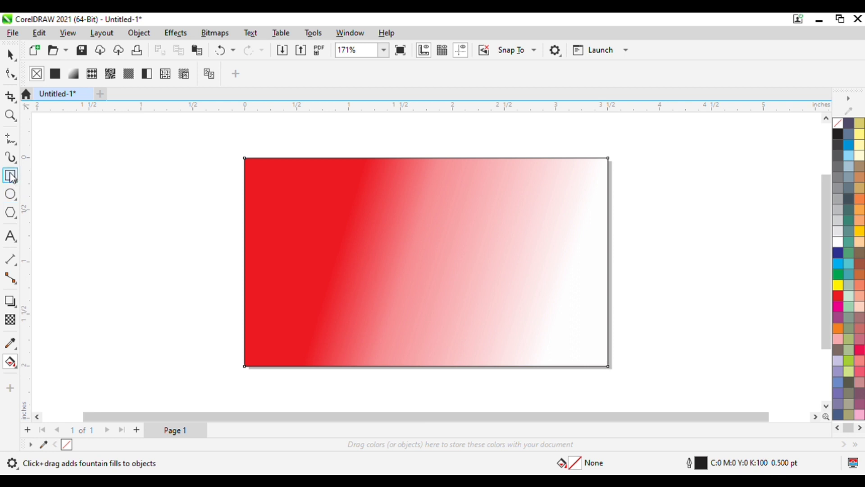
Draw a small square at the card's top-left corner and round its corners.
click(11, 177)
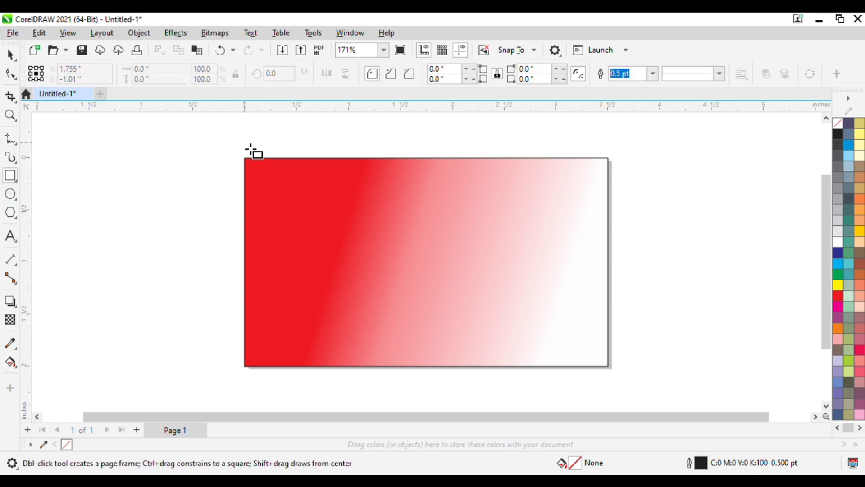
drag(253, 147, 344, 247)
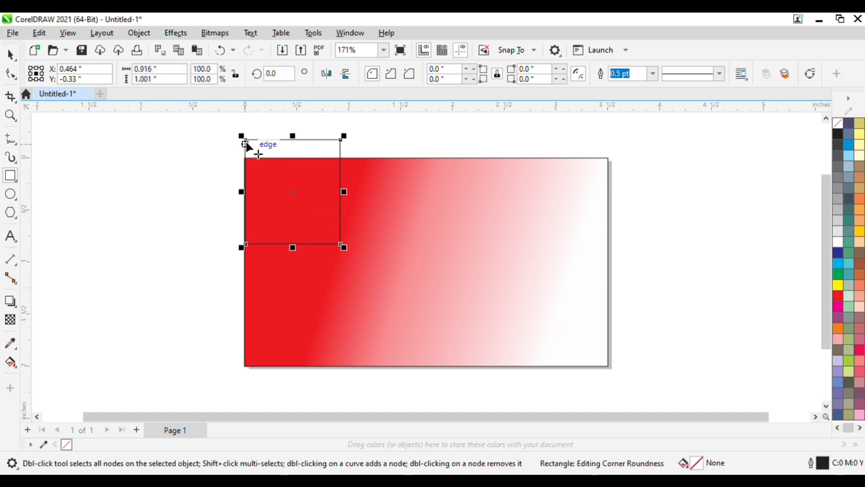
drag(247, 144, 250, 163)
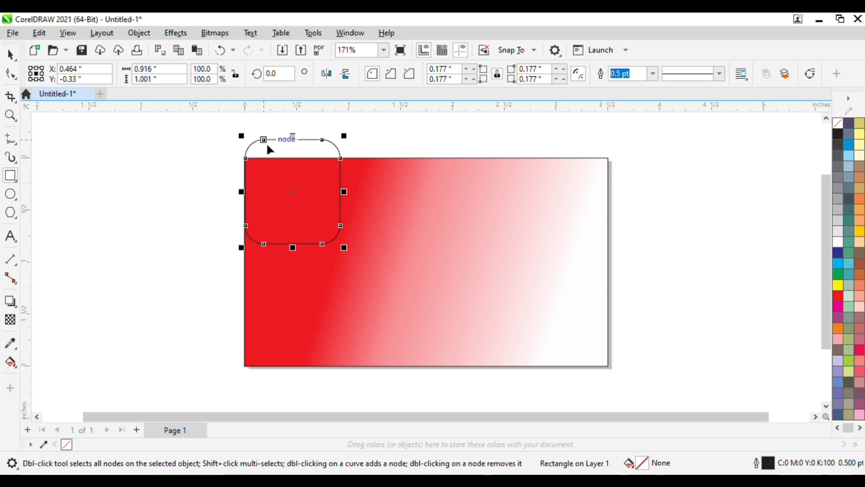
click(278, 179)
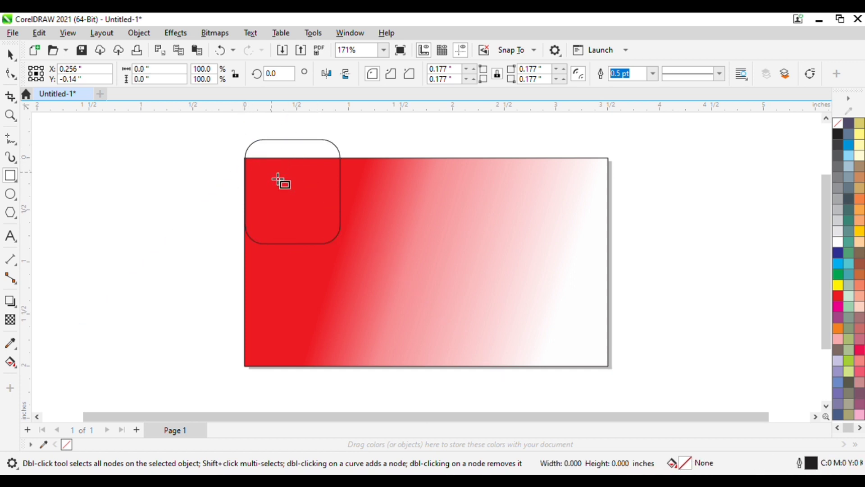
Rotate the rounded square to about 307.854° and position it over the card's top-left corner.
click(16, 53)
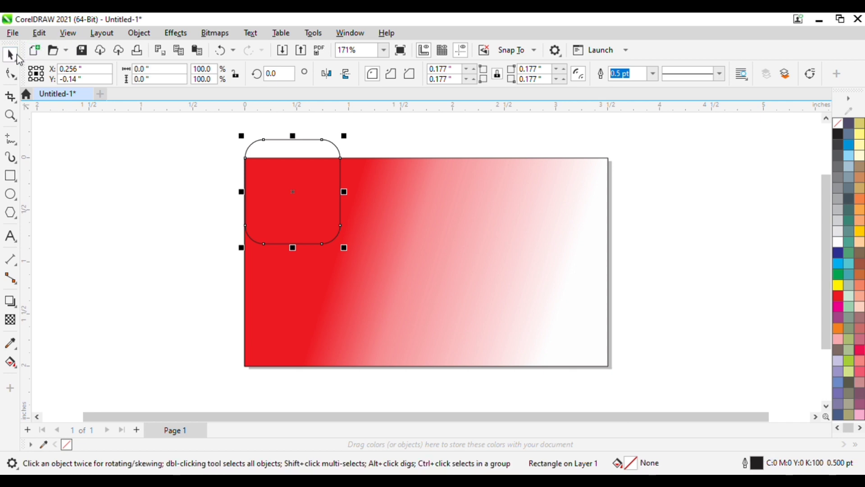
click(299, 189)
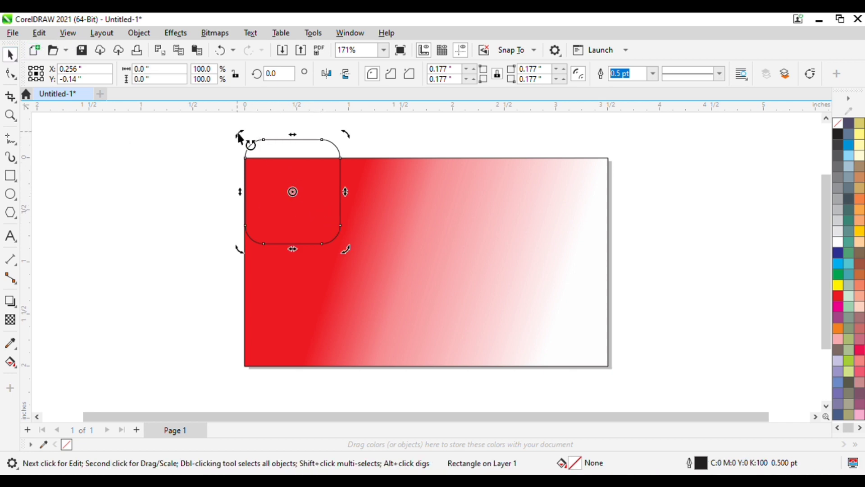
drag(240, 137, 315, 119)
drag(313, 196, 288, 196)
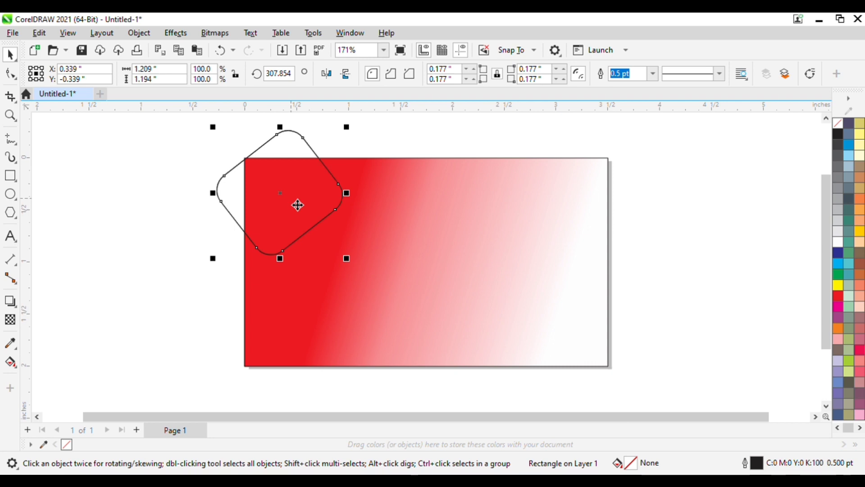
Move a copy of the rounded square down so it straddles the card's bottom edge near the middle.
key(Down)
key(Down)
key(Down)
key(Down)
key(Down)
key(Down)
key(Down)
key(Down)
key(Down)
key(Down)
key(Down)
key(Down)
key(Down)
key(Down)
key(Down)
key(Down)
key(Down)
key(Down)
key(Down)
key(Down)
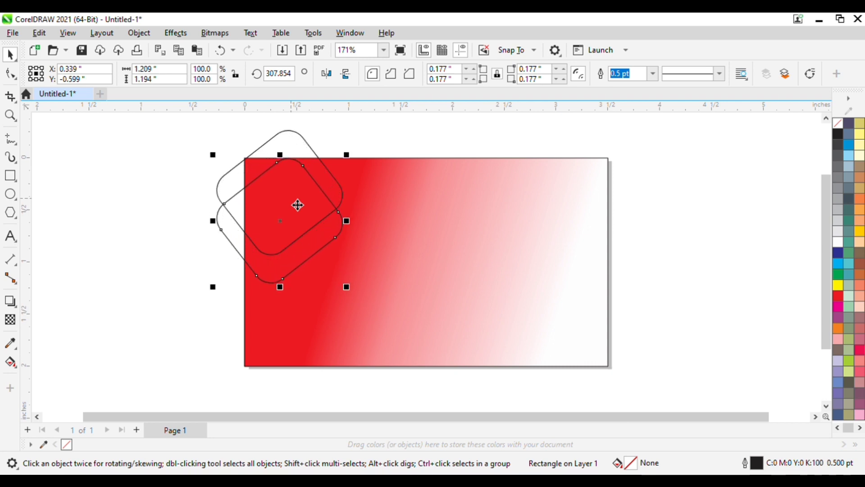
key(Down)
key(Down)
key(Down)
key(Down)
key(Down)
key(Down)
key(Down)
key(Down)
key(Down)
key(Down)
key(Down)
key(Down)
key(Down)
key(Down)
key(Down)
key(Down)
key(Down)
key(Down)
key(Down)
key(Down)
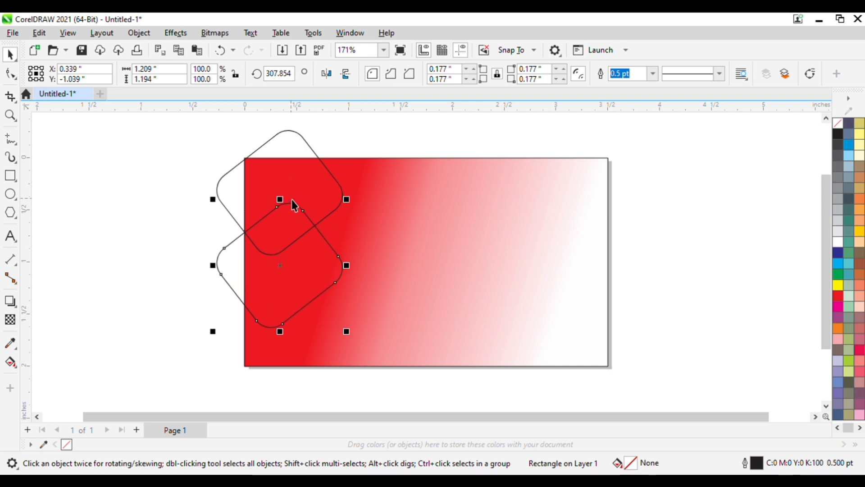
key(Down)
key(Down)
key(Down)
key(Down)
key(Down)
key(Down)
key(Down)
key(Down)
key(Down)
key(Down)
key(Down)
key(Down)
key(Down)
key(Down)
key(Down)
key(Down)
key(Down)
key(Down)
key(Down)
key(Down)
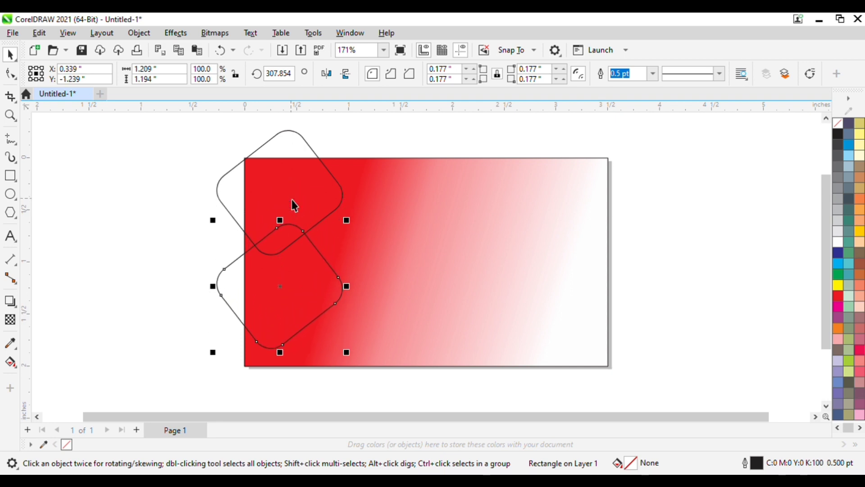
drag(279, 287, 277, 326)
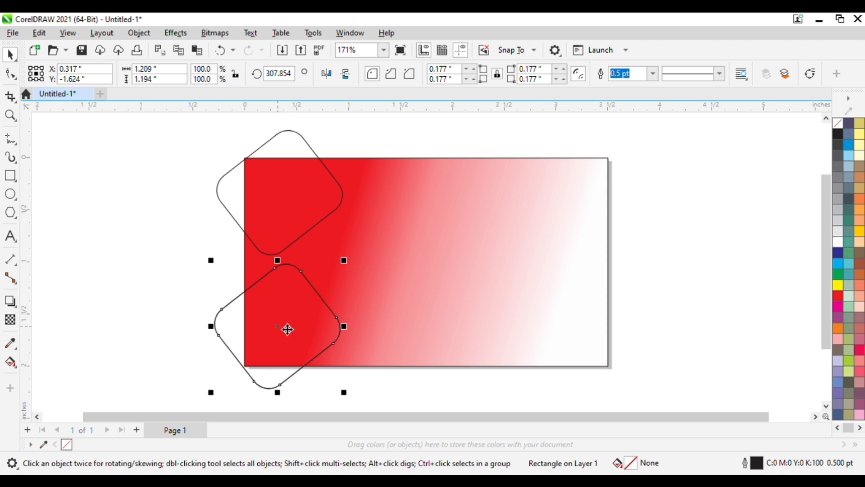
drag(288, 329, 374, 258)
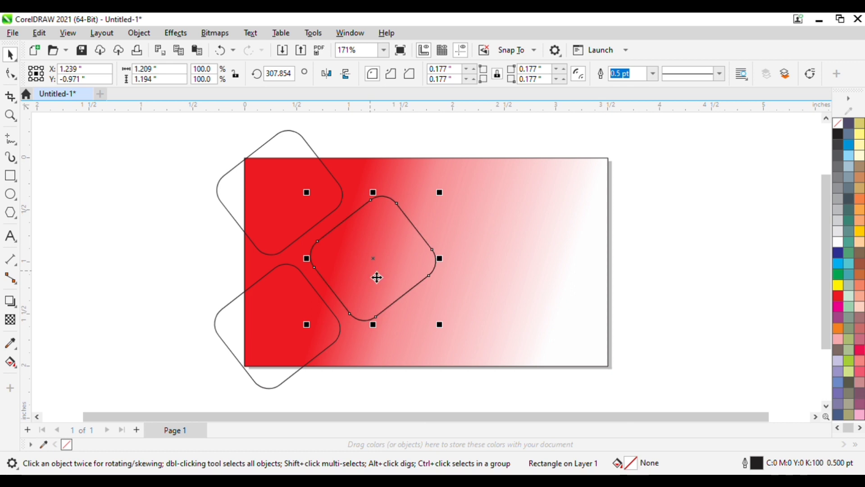
drag(382, 255, 421, 360)
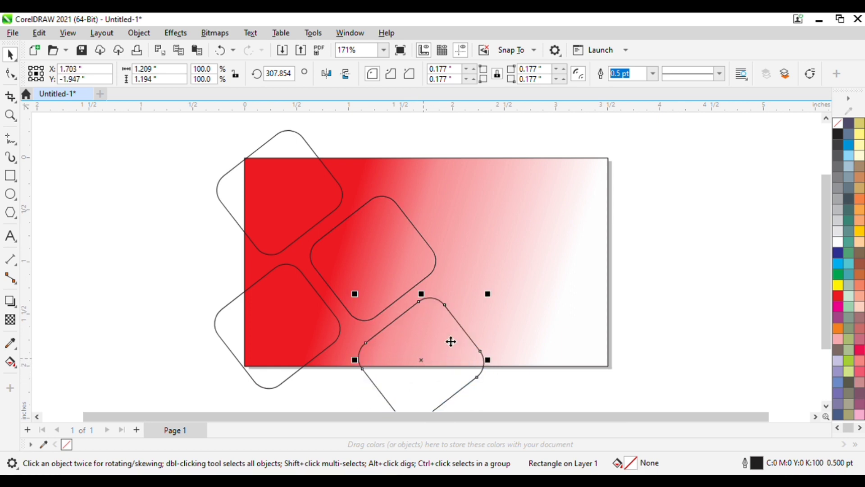
click(645, 248)
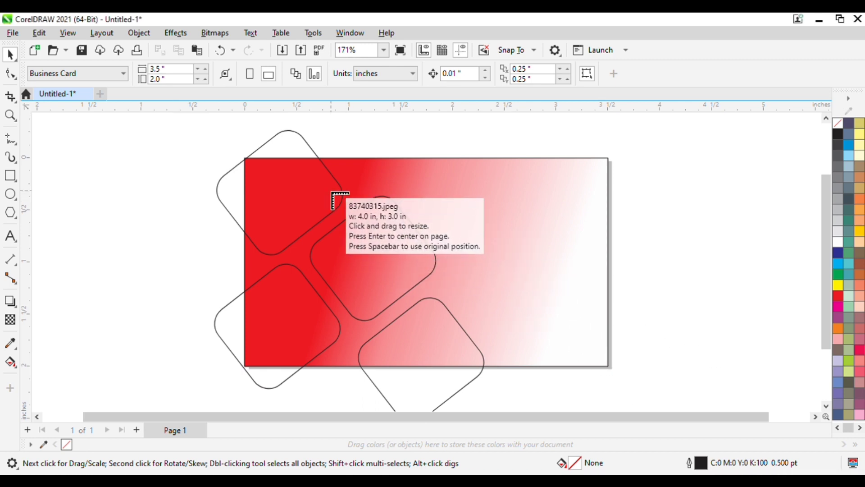
Place the imported sandwich photo 83740315.jpeg and shrink it to a small thumbnail on the card.
click(327, 187)
drag(606, 344, 489, 297)
drag(597, 338, 570, 228)
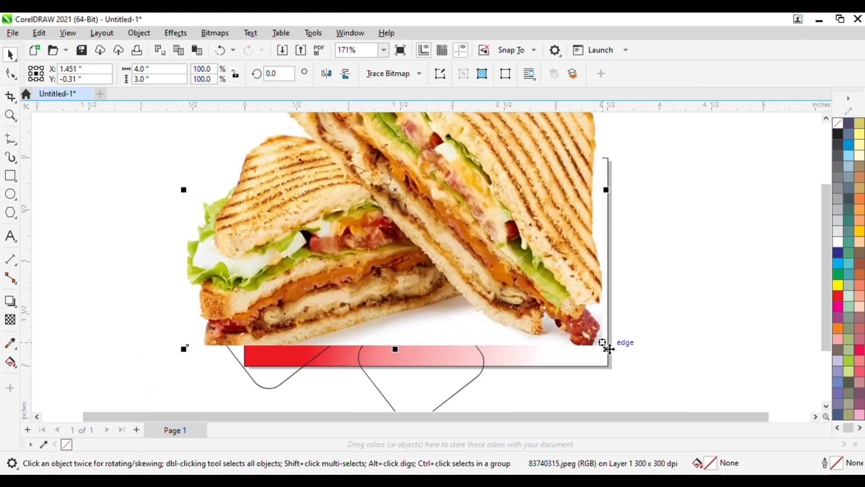
drag(606, 350, 536, 263)
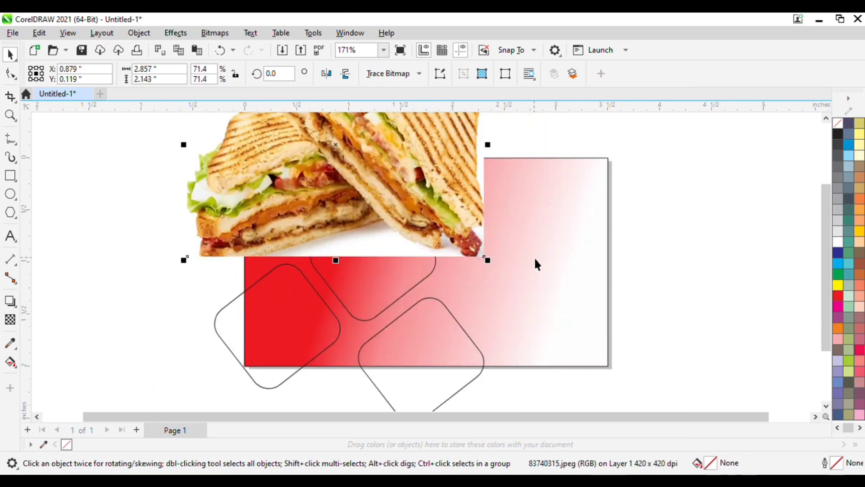
drag(433, 191, 487, 320)
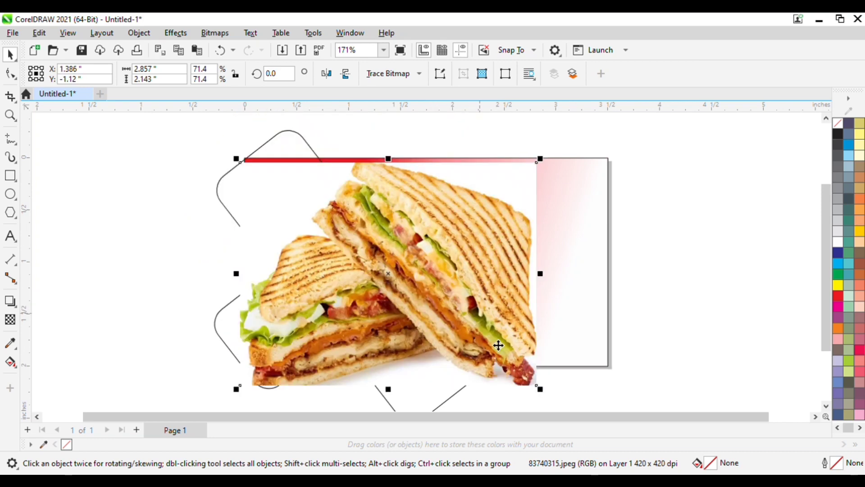
drag(542, 393, 372, 262)
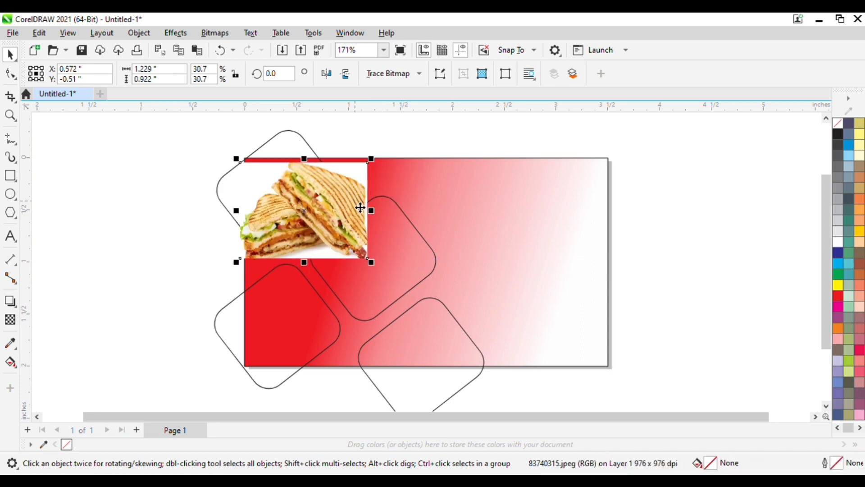
drag(361, 207, 478, 194)
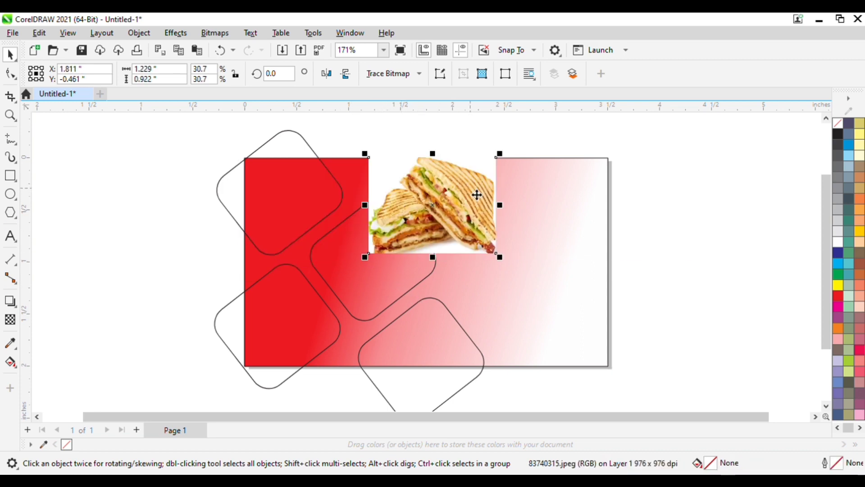
Fill the top-left rounded square white and fit the sandwich photo, at 26.1%, over it.
click(304, 195)
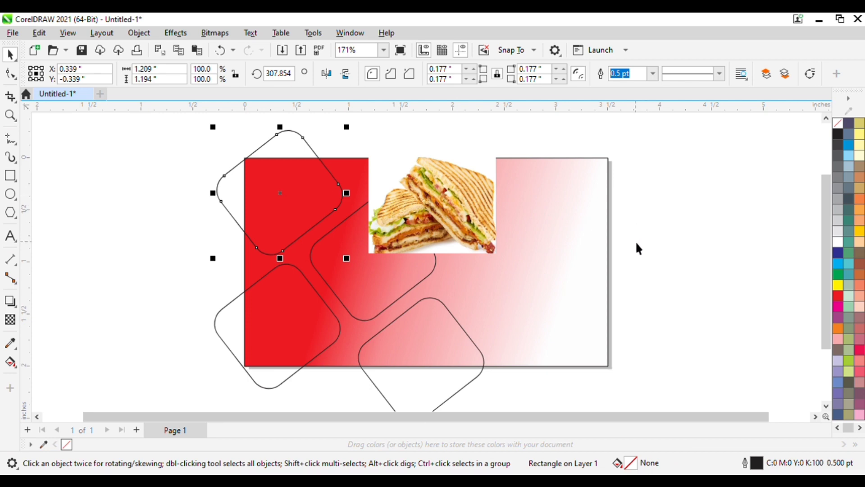
click(837, 242)
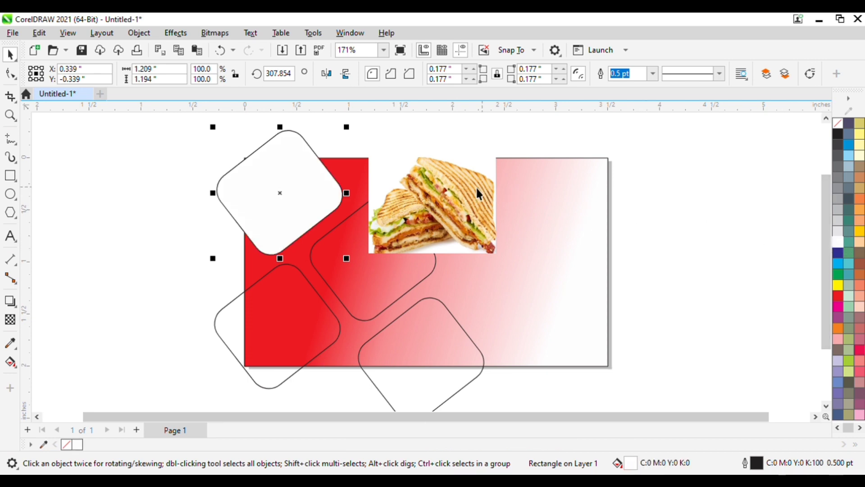
drag(436, 198, 278, 181)
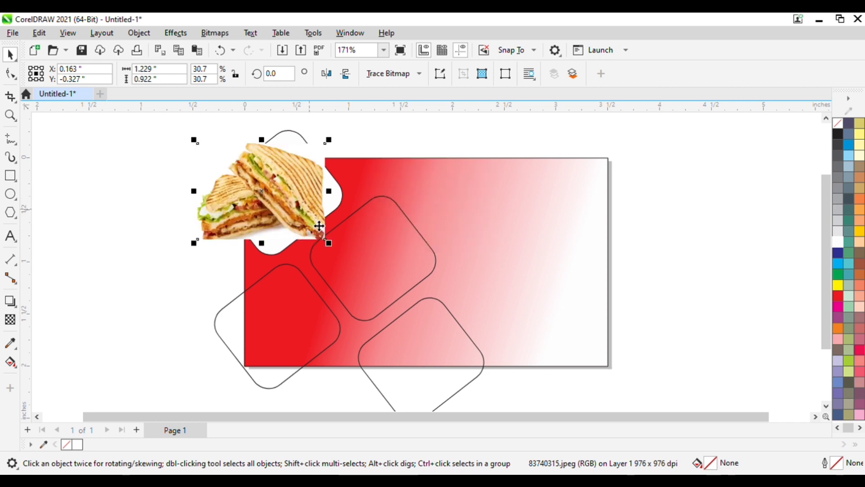
drag(329, 243, 314, 201)
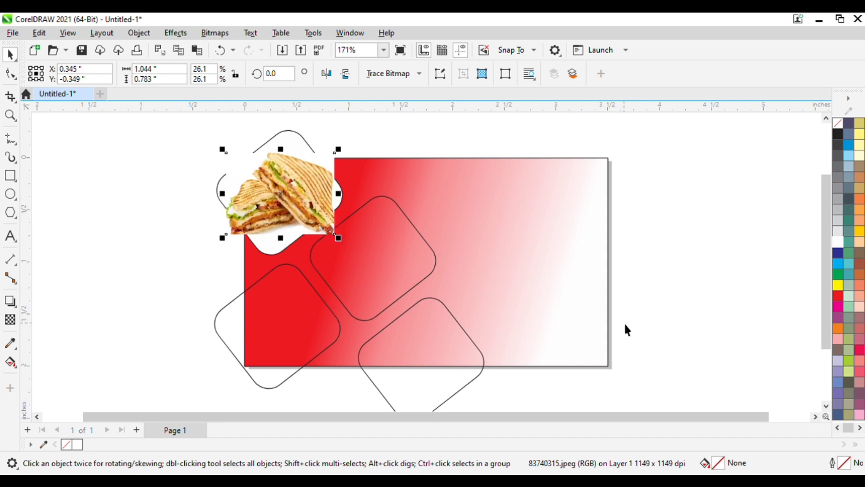
click(751, 313)
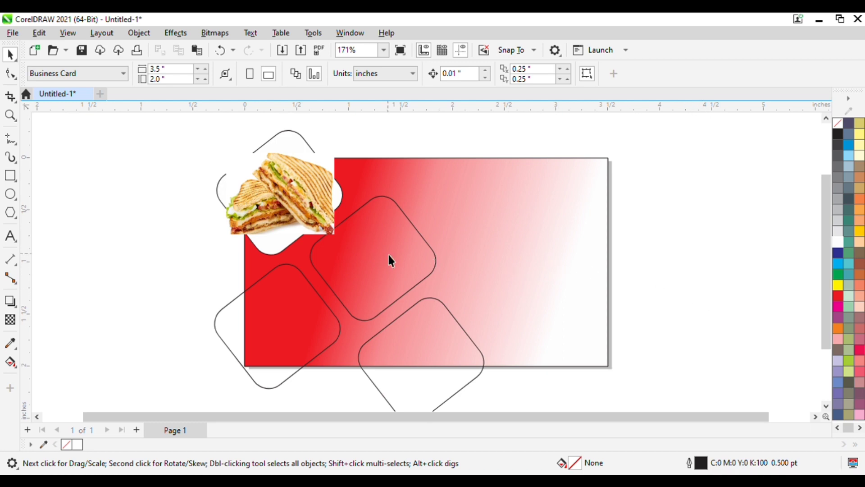
Intersect the sandwich photo with the white rounded square and move the original photo off-page.
click(276, 252)
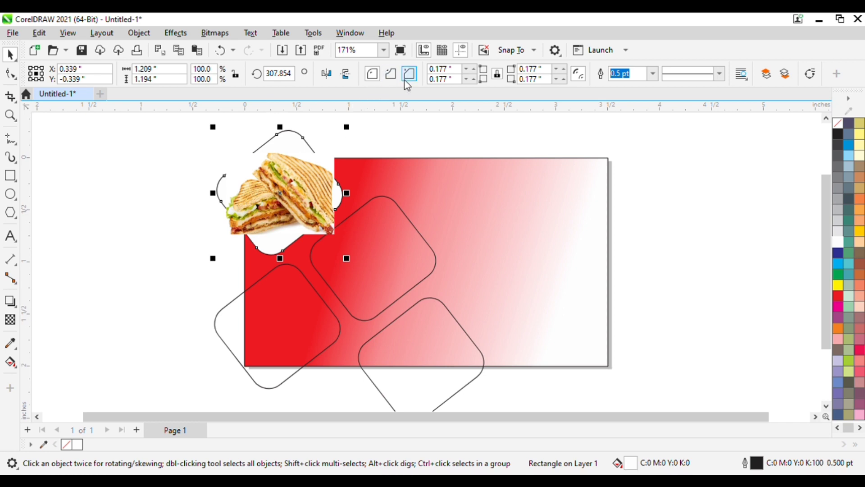
shift+click(302, 186)
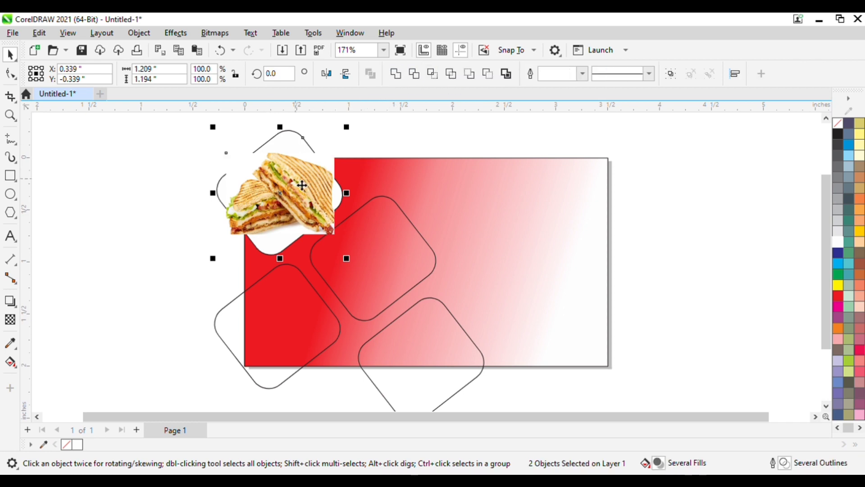
click(431, 74)
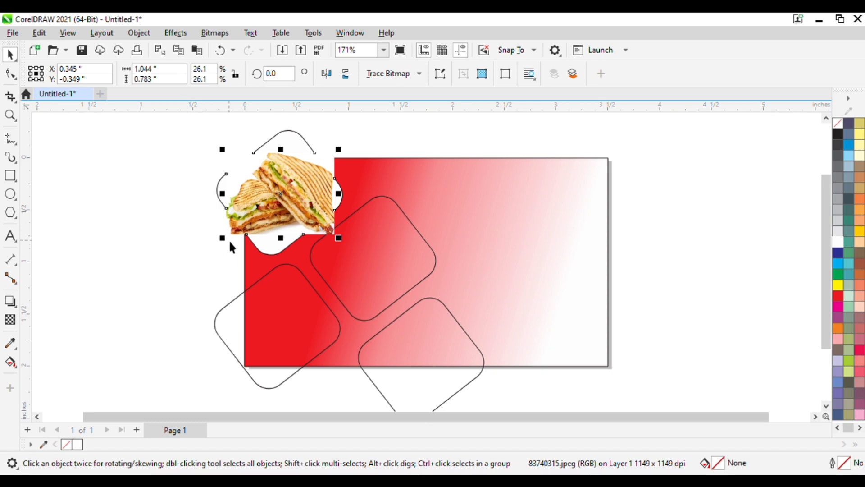
drag(236, 235, 633, 267)
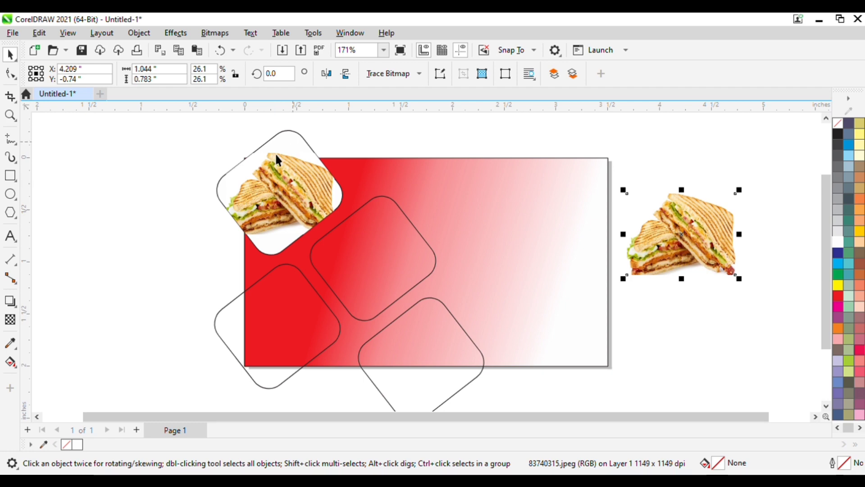
Group the clipped sandwich photo with its rounded frame outline.
click(226, 176)
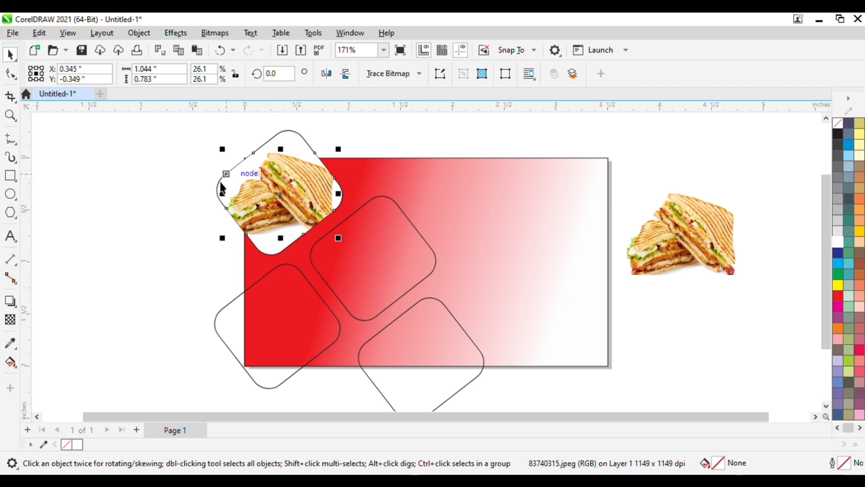
click(275, 188)
shift+click(222, 182)
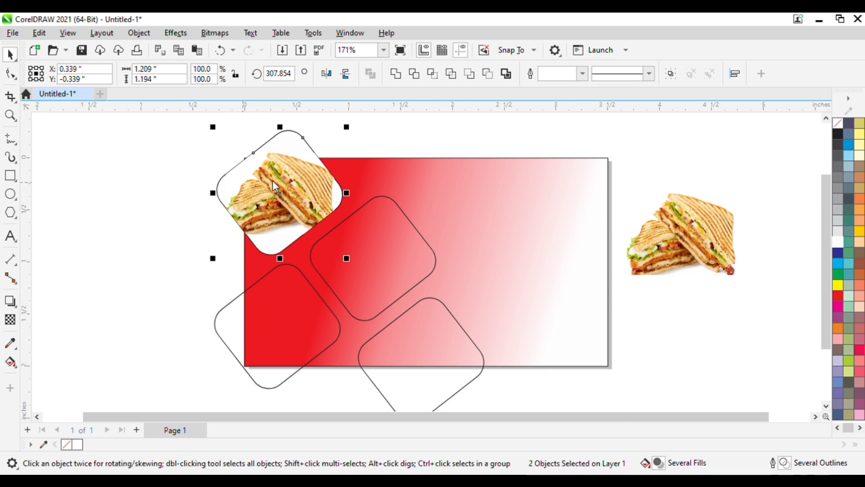
key(ctrl+g)
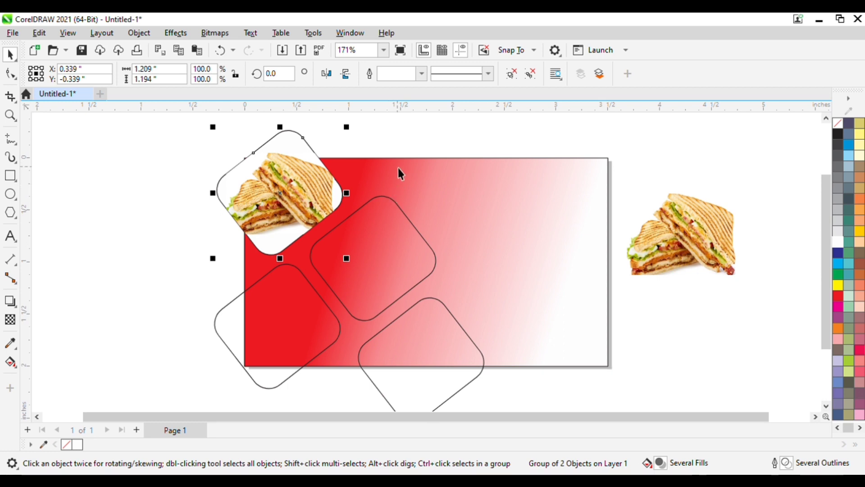
Intersect the framed sandwich group with the card rectangle and delete the leftover group.
click(409, 182)
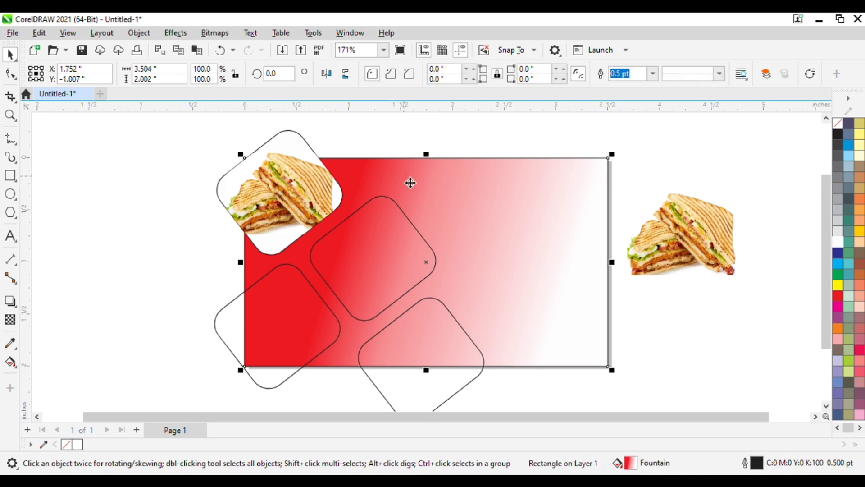
click(637, 165)
click(384, 190)
shift+click(280, 180)
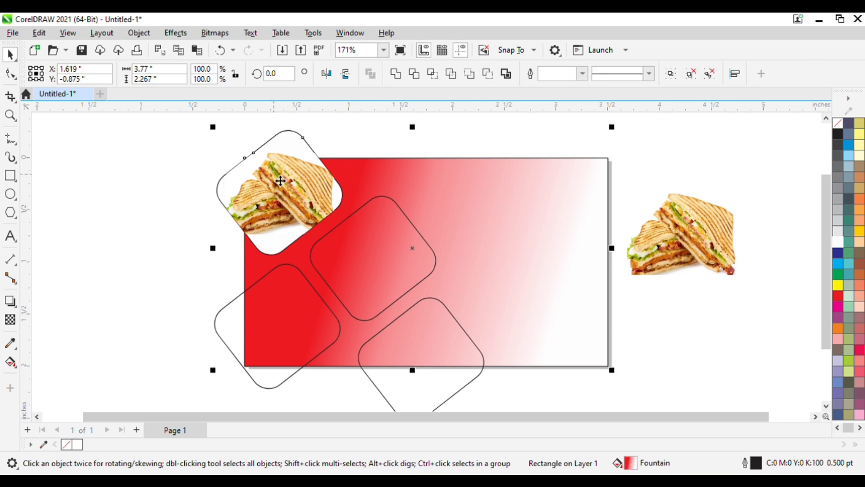
click(431, 75)
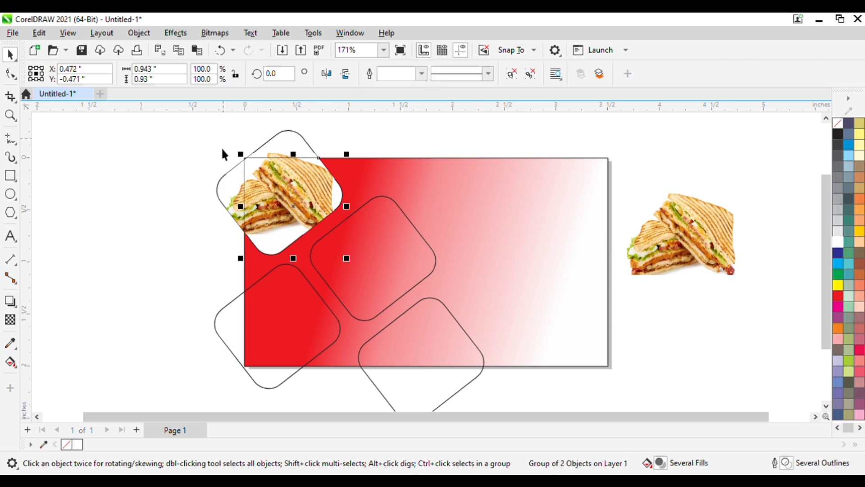
drag(228, 188, 659, 166)
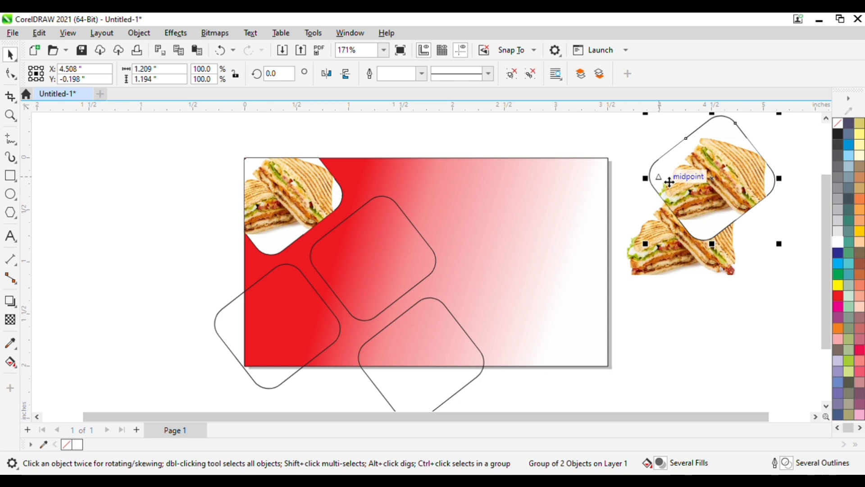
key(Delete)
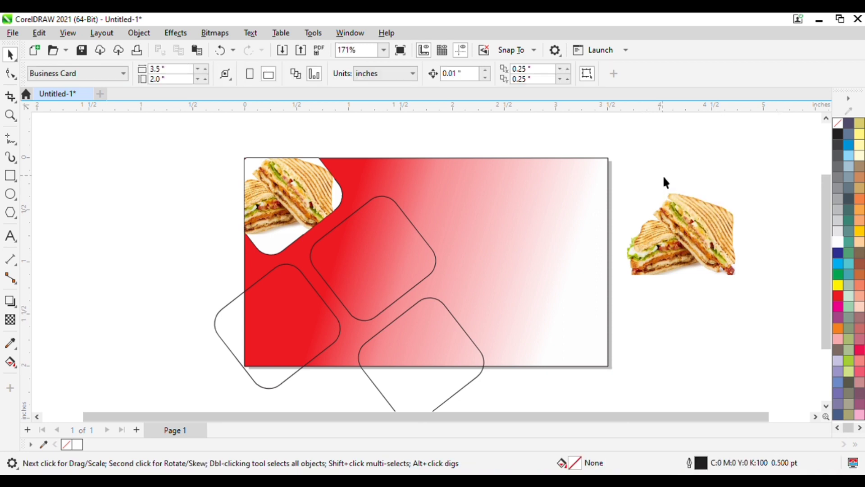
Move the spare sandwich photo over the lower rounded square.
click(683, 237)
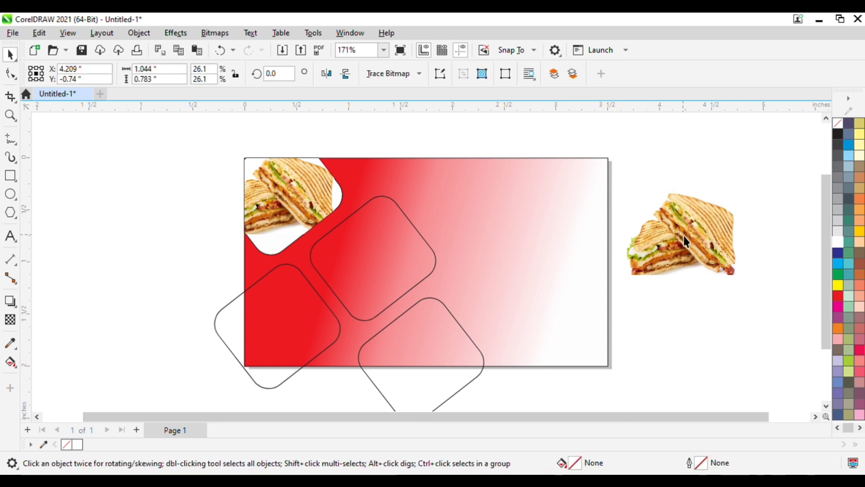
drag(689, 241, 427, 357)
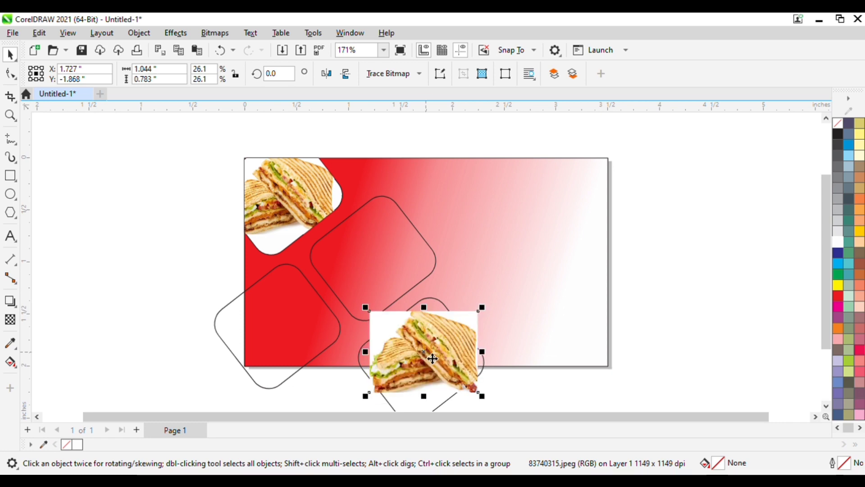
click(427, 358)
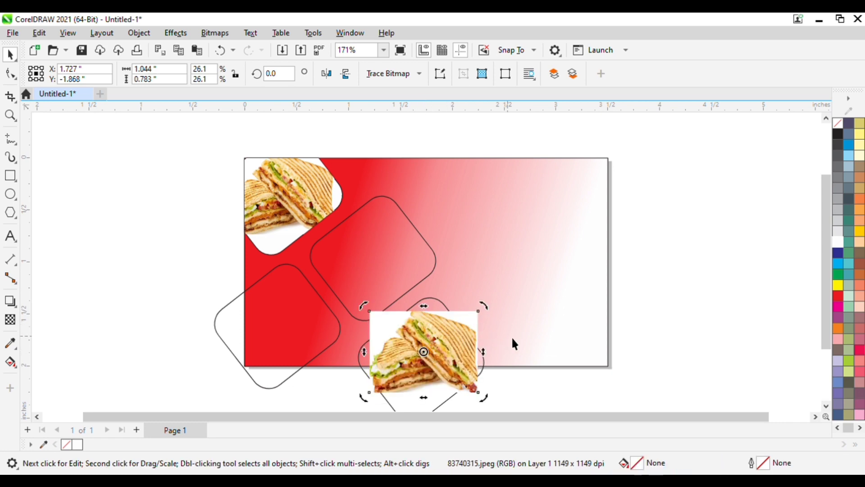
click(225, 272)
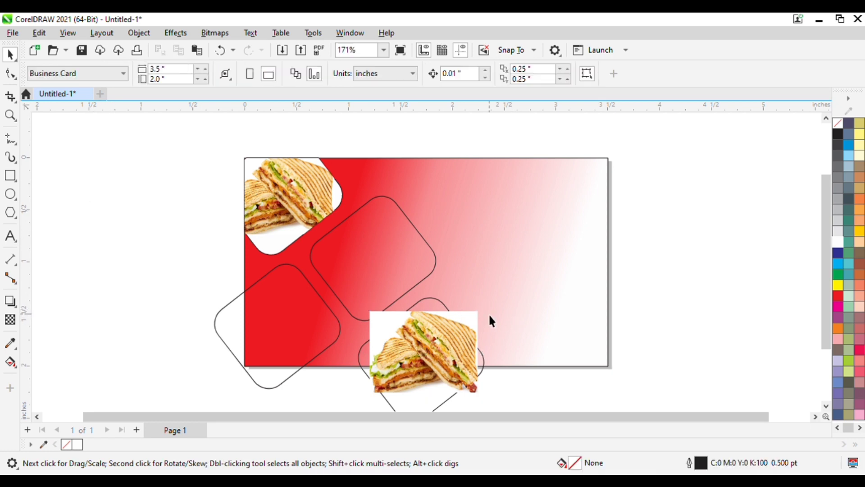
Fill the lower rounded square white, intersect the photo with it, and move the original off-page.
click(426, 303)
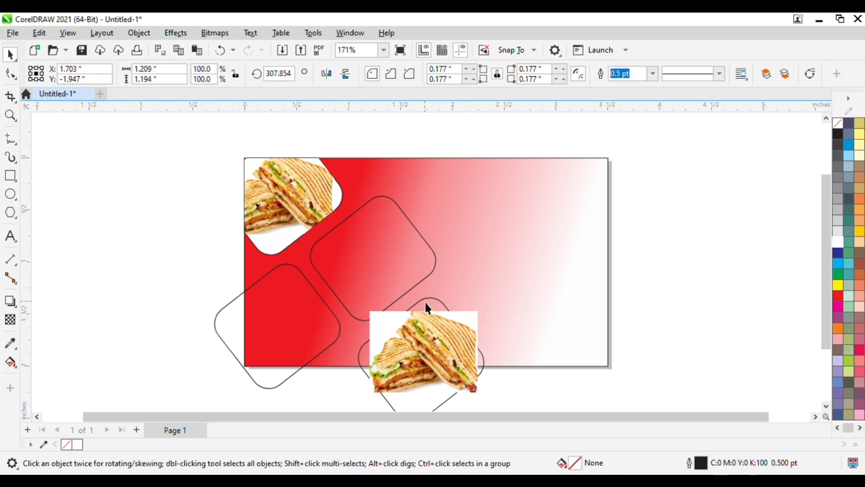
click(837, 243)
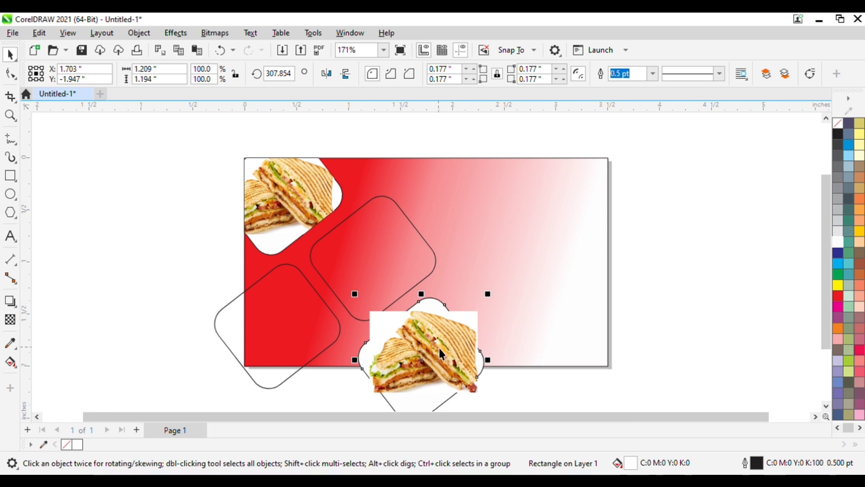
shift+click(424, 343)
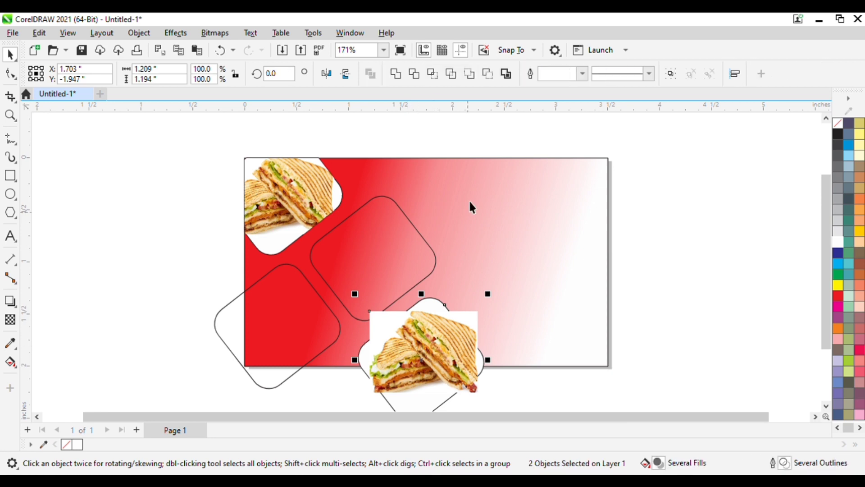
click(432, 73)
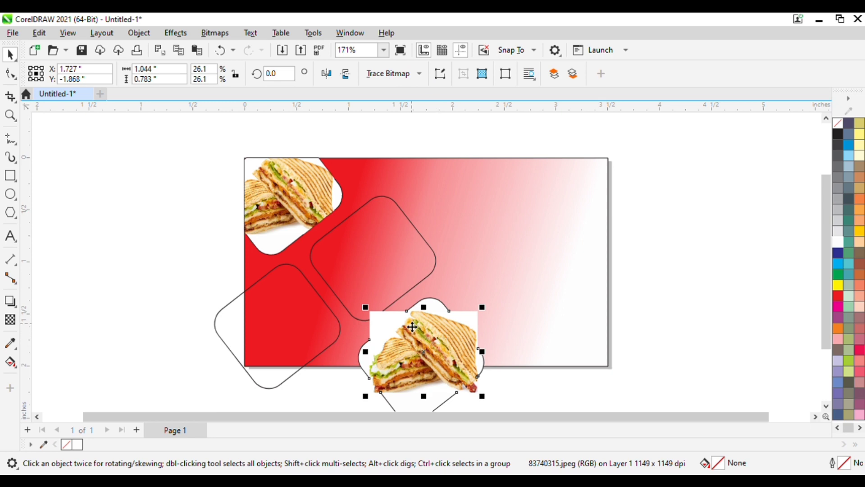
drag(373, 318, 689, 198)
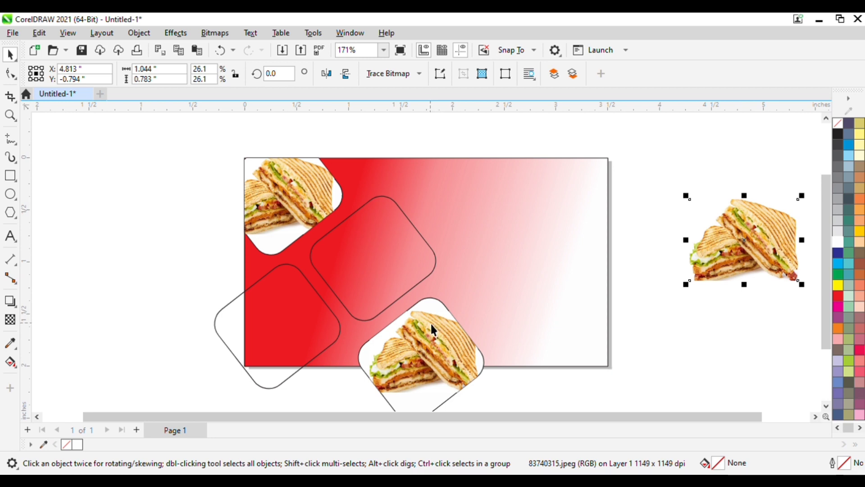
click(677, 356)
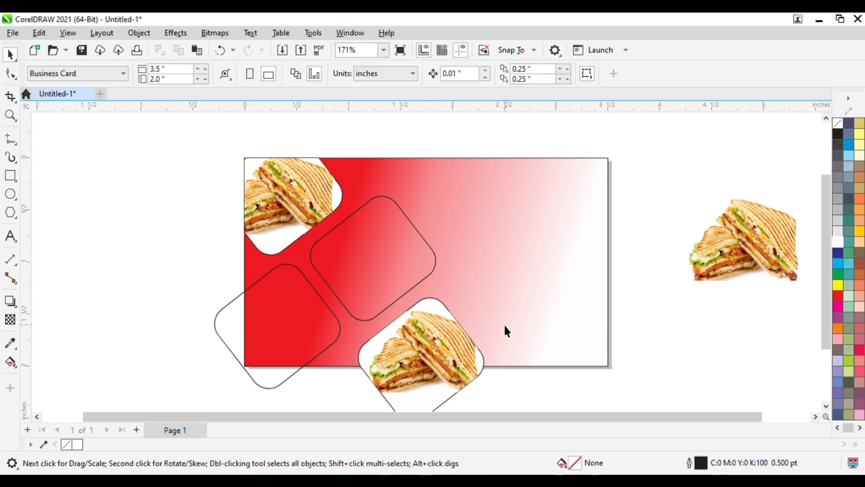
Group the lower rounded square with its clipped sandwich photo.
click(435, 305)
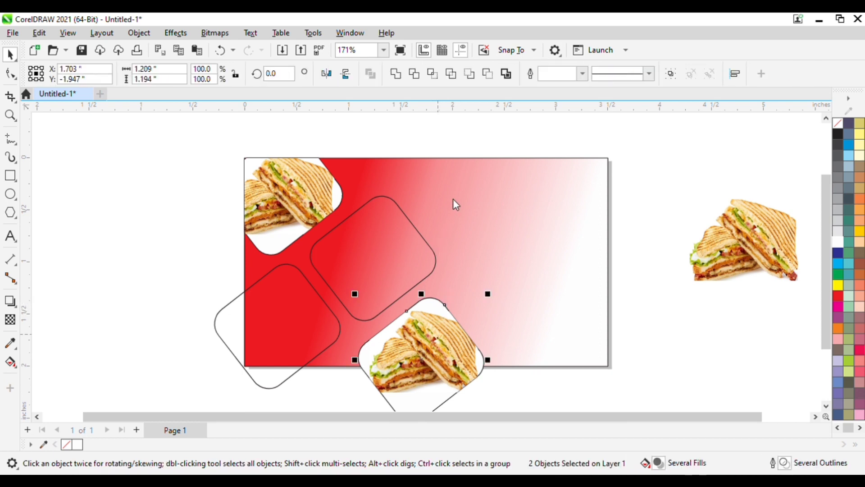
key(ctrl+g)
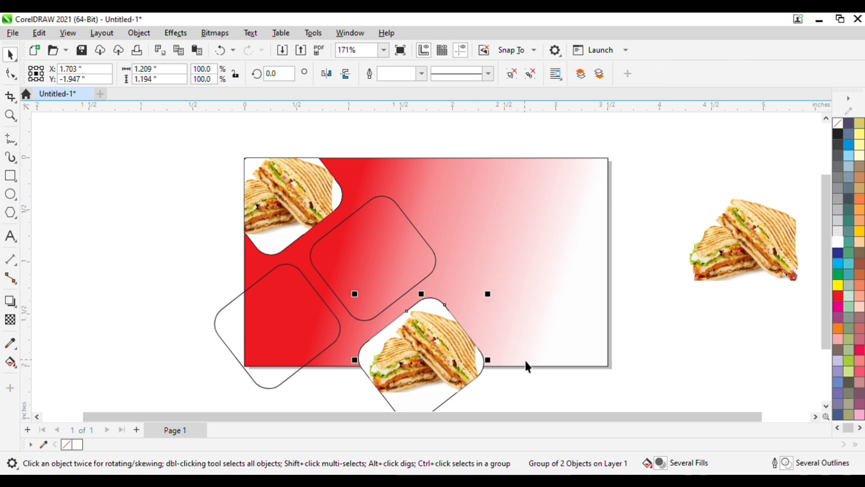
click(527, 387)
Intersect the sandwich tile with the card background and move the untrimmed tile beside the card.
click(523, 325)
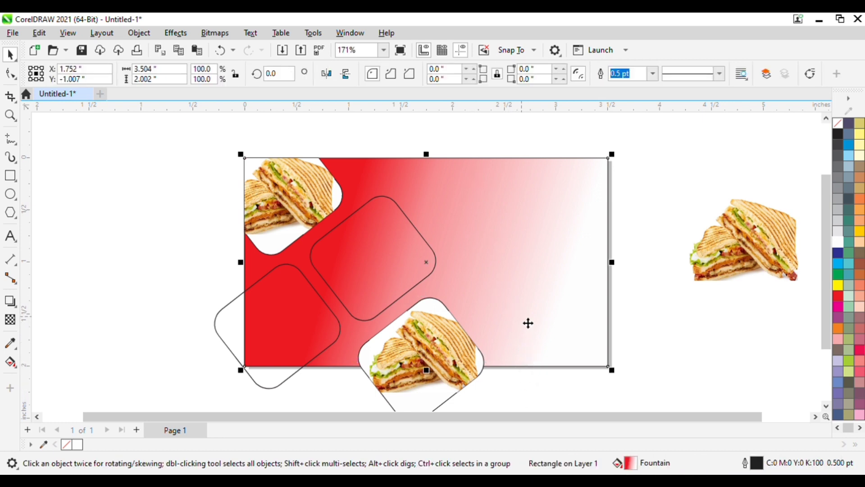
click(635, 318)
click(563, 310)
shift+click(435, 353)
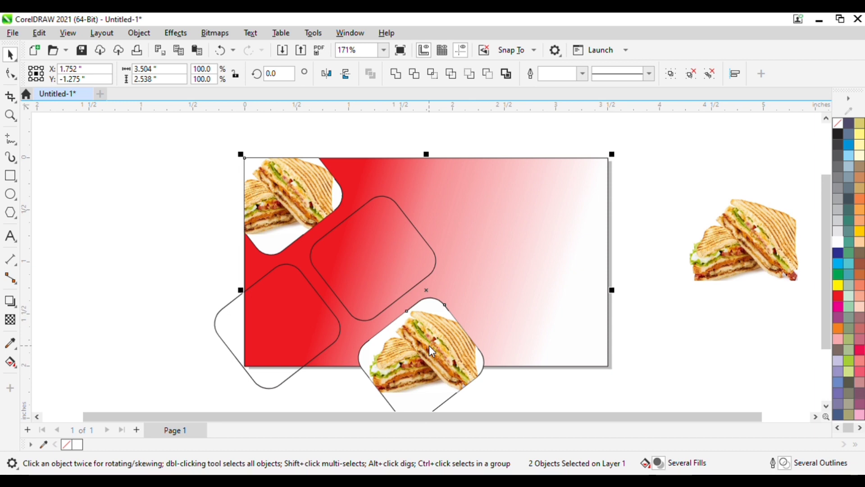
click(434, 74)
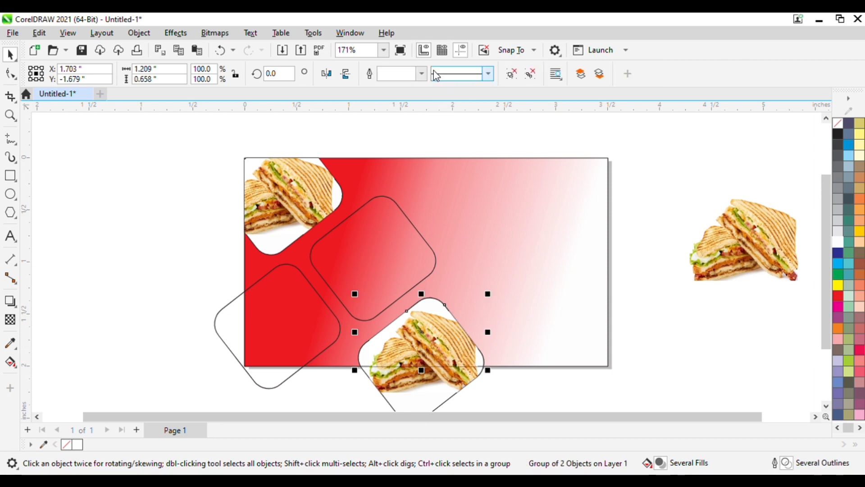
drag(429, 395, 726, 365)
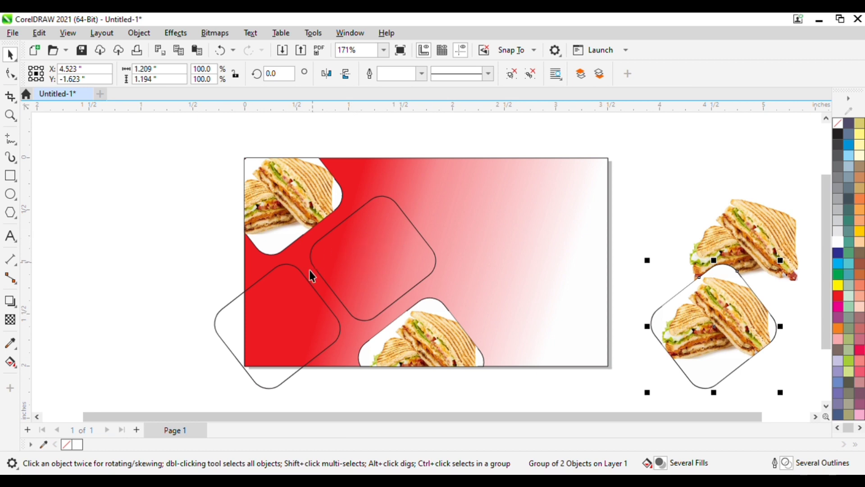
click(350, 255)
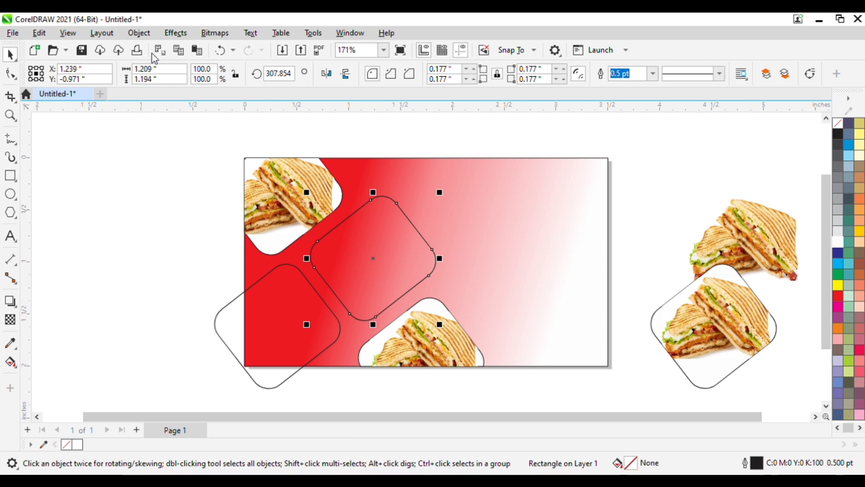
click(139, 172)
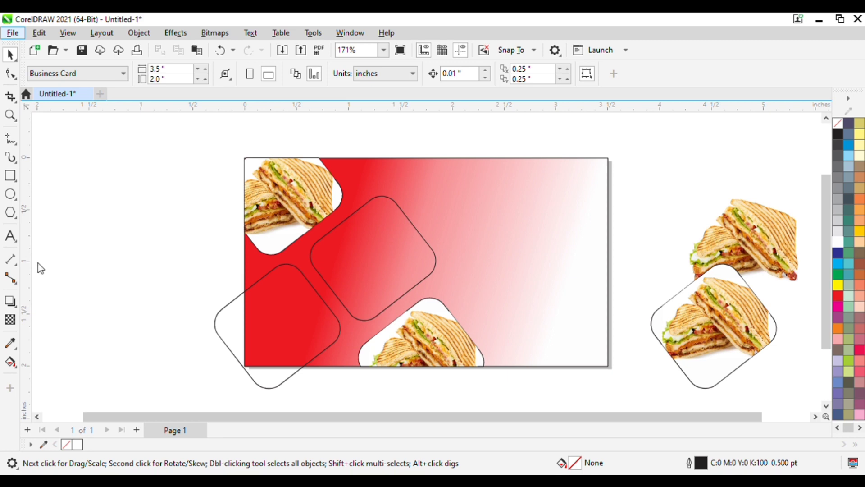
Import the burger image, scale it to 76.1%, and centre it over the middle rounded square.
key(ctrl+i)
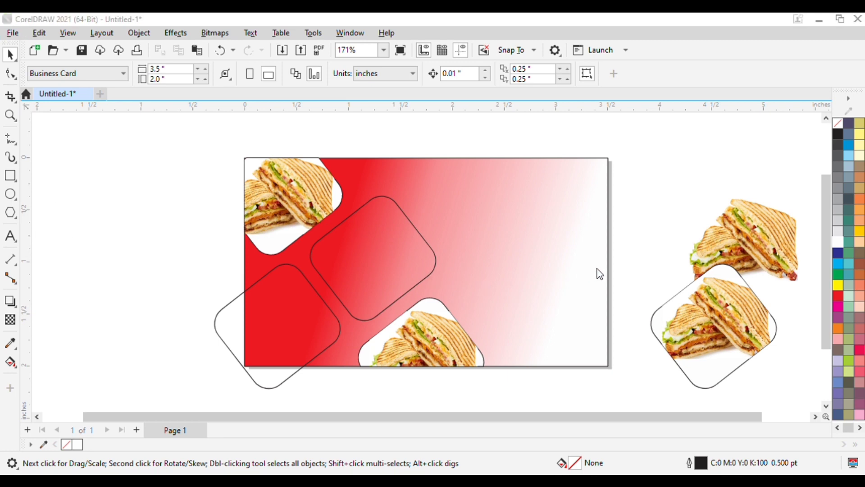
click(602, 339)
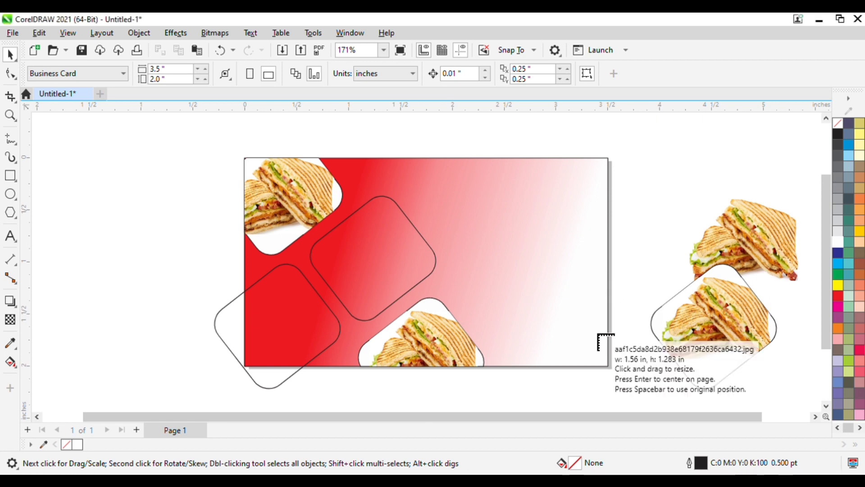
click(156, 138)
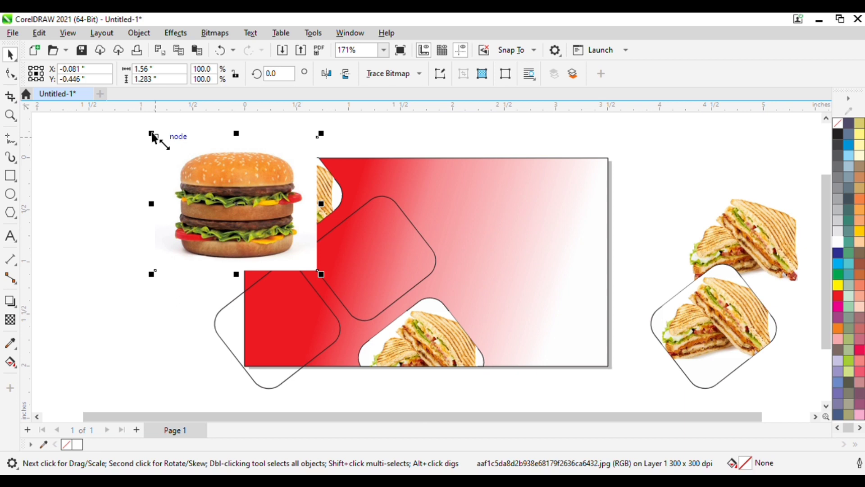
drag(152, 136, 190, 163)
drag(283, 218, 374, 265)
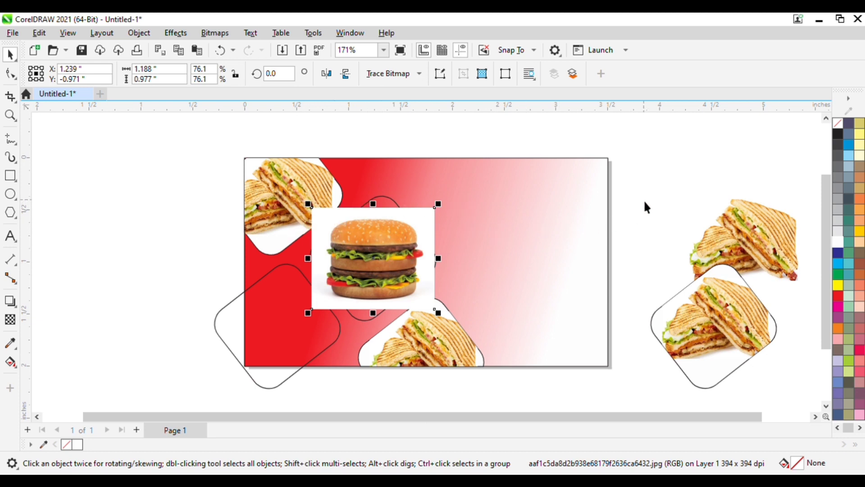
click(623, 203)
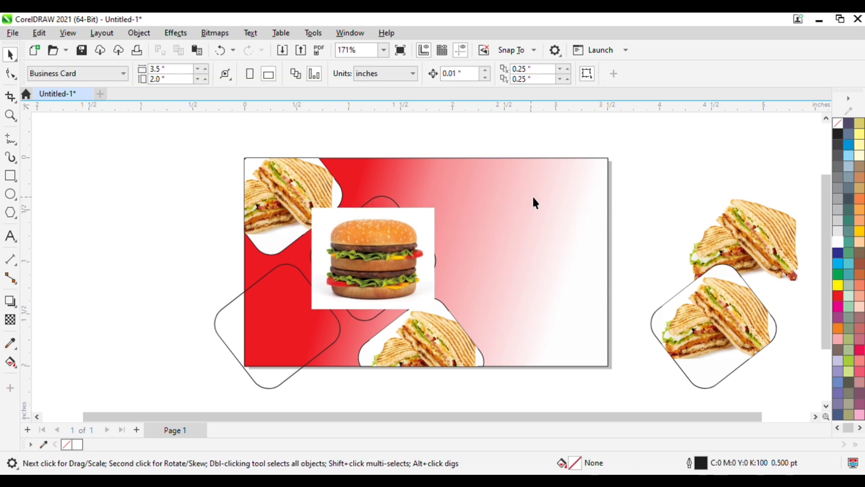
Fill the middle rounded square white, intersect the burger with it, and move the original burger aside.
click(387, 205)
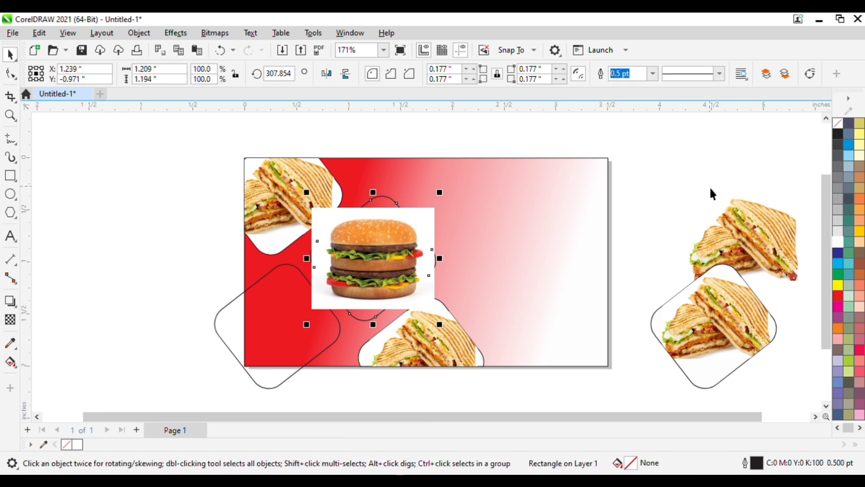
click(837, 242)
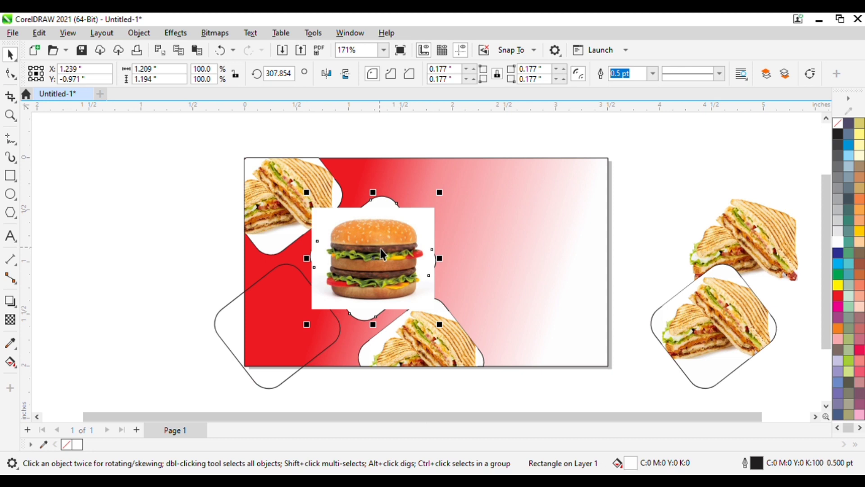
shift+click(369, 250)
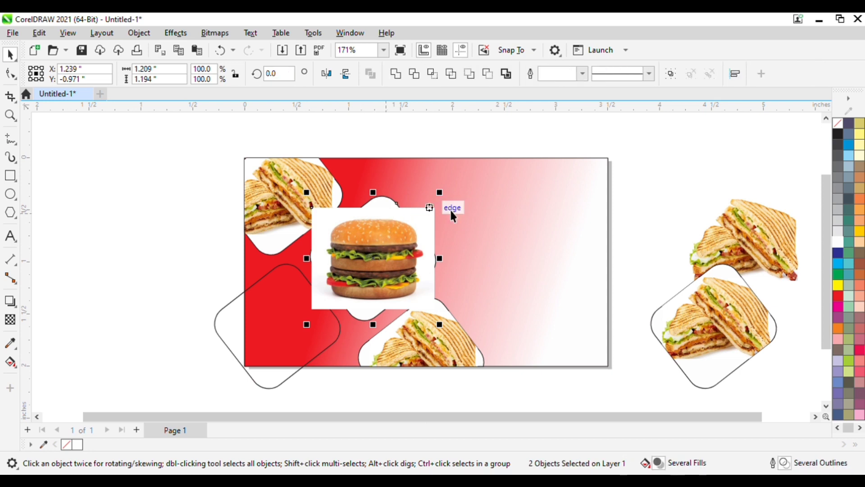
click(657, 202)
click(374, 206)
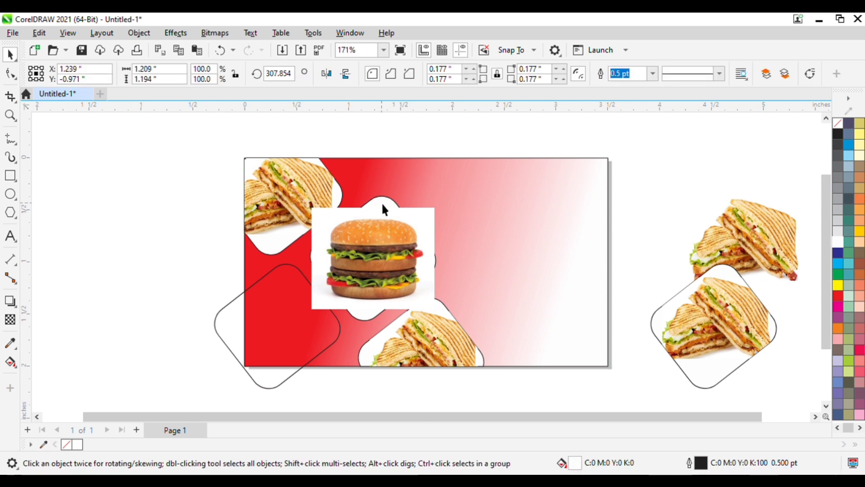
shift+click(376, 249)
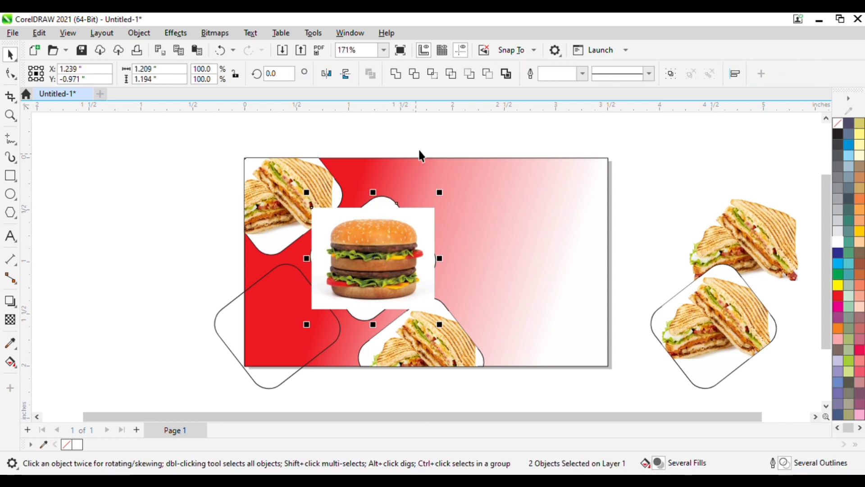
click(434, 74)
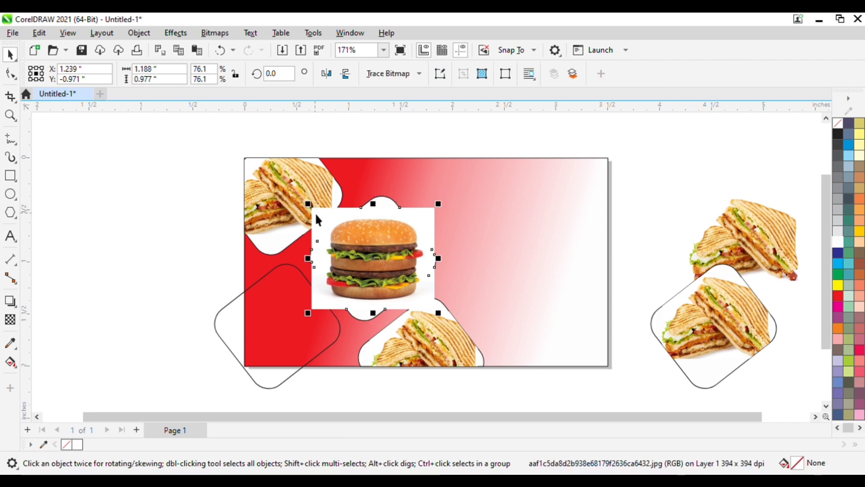
drag(316, 215, 652, 170)
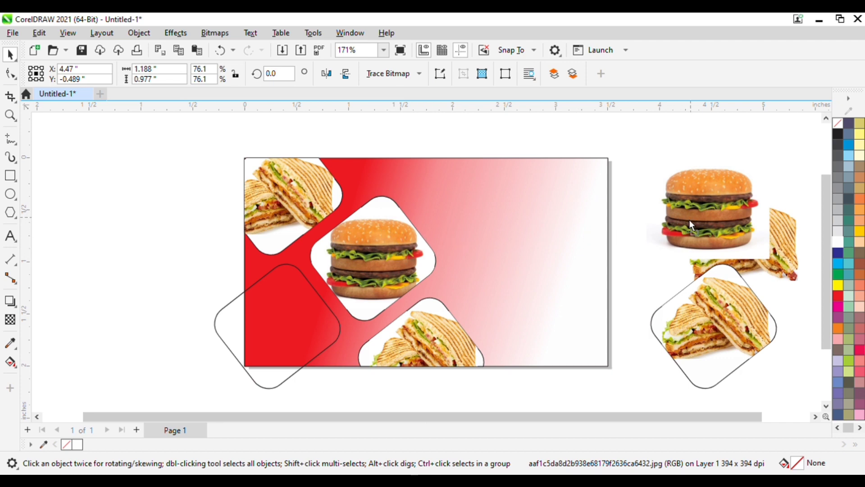
drag(689, 220, 682, 235)
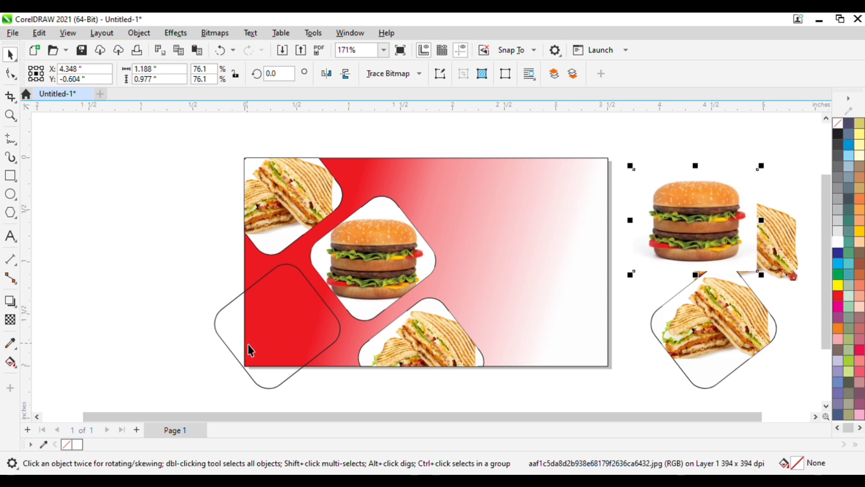
Import milkshake.jpg and place it on the canvas.
click(13, 31)
click(47, 248)
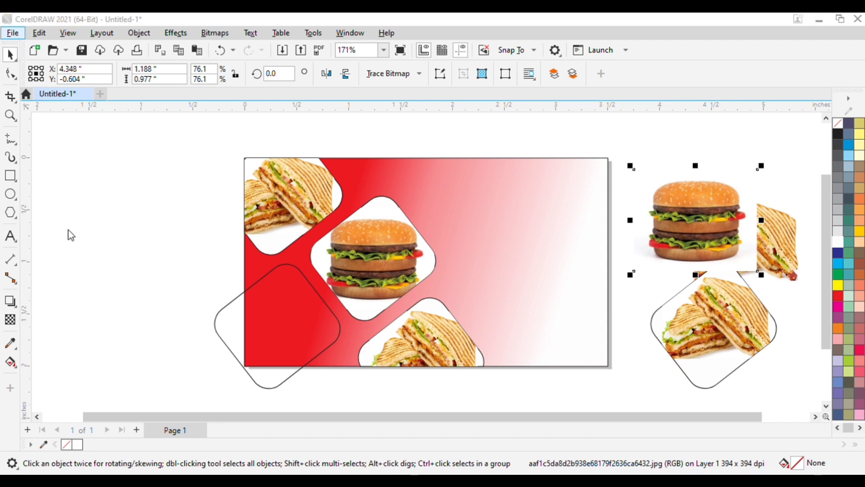
click(178, 163)
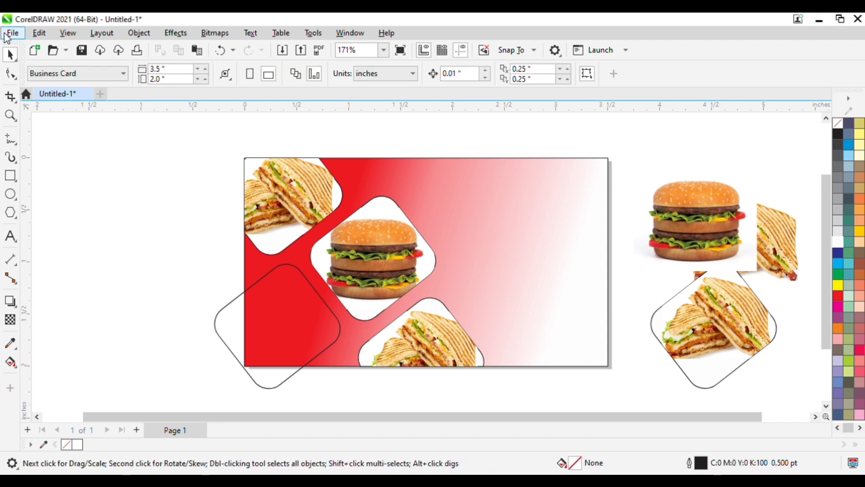
click(41, 259)
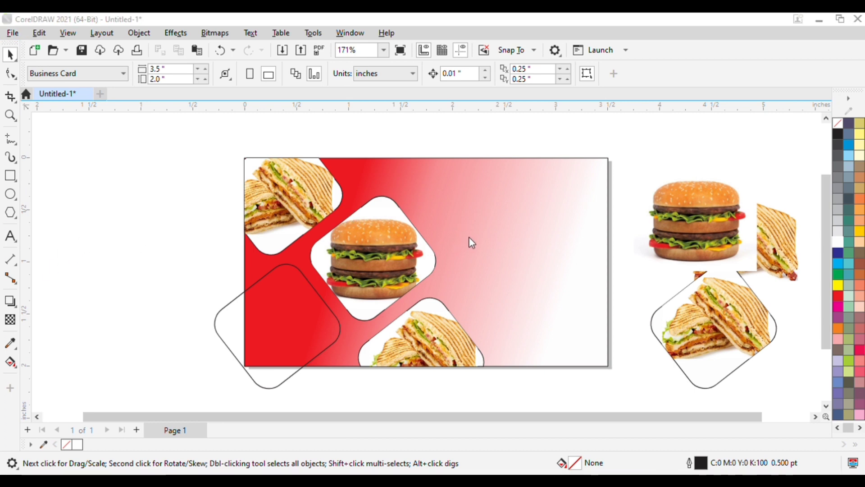
key(Return)
click(138, 142)
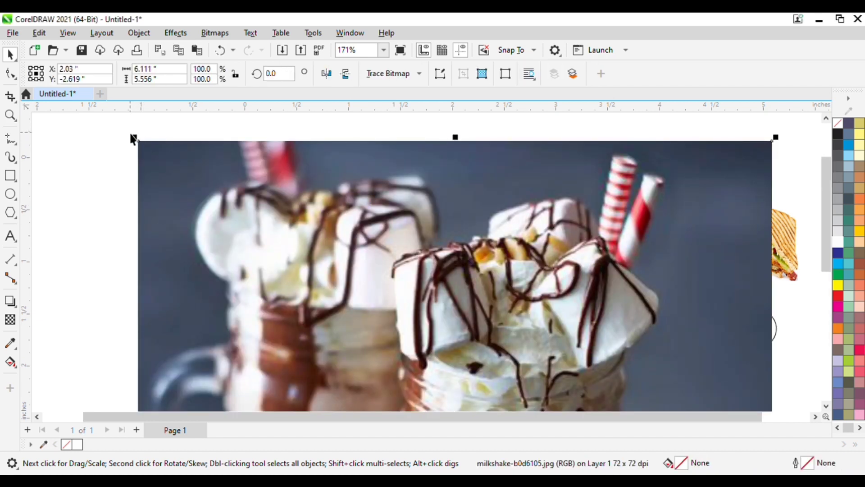
Scale the milkshake photo to about 19% and position it over the lower-left rounded frame.
drag(135, 142, 400, 212)
drag(497, 402, 262, 83)
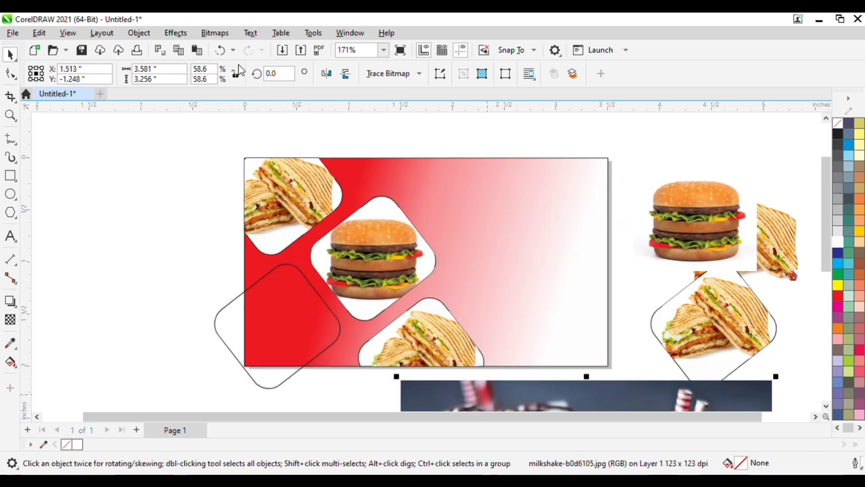
drag(459, 399, 361, 273)
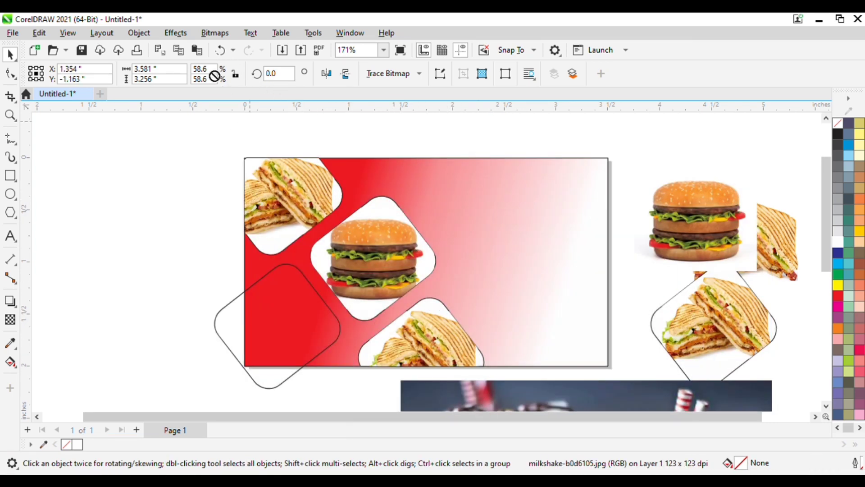
drag(453, 407, 401, 354)
drag(483, 390, 256, 191)
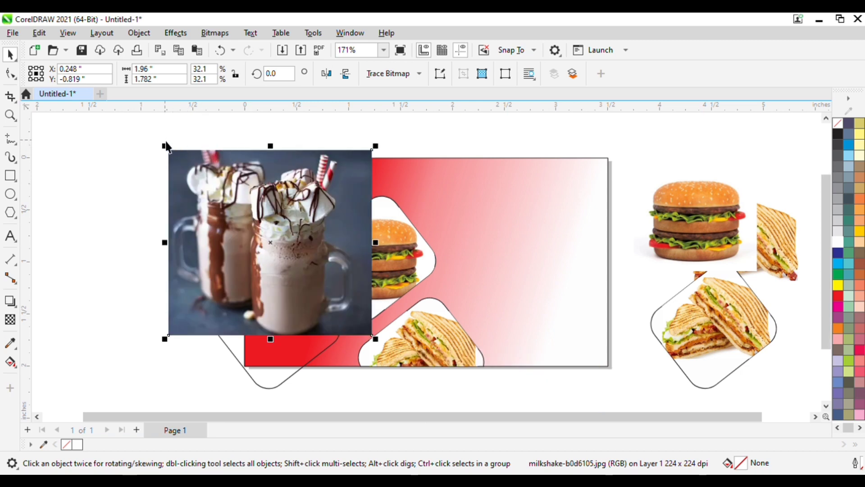
drag(165, 145, 243, 189)
drag(289, 273, 267, 312)
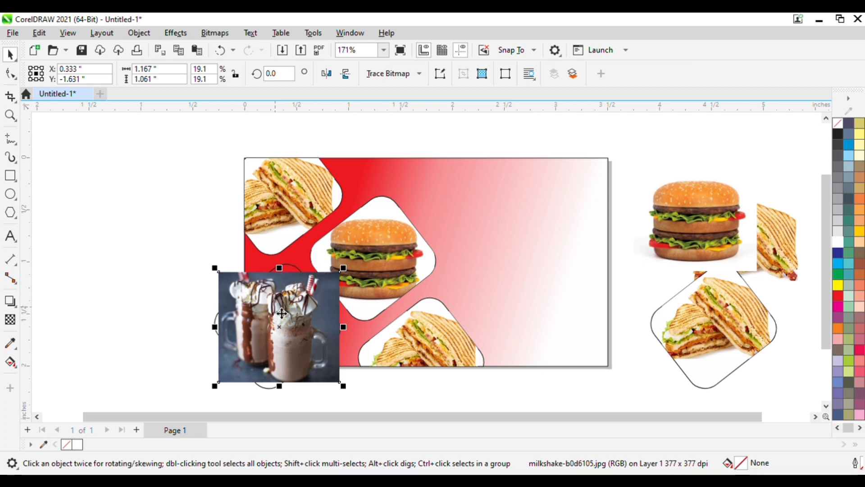
drag(283, 312, 281, 300)
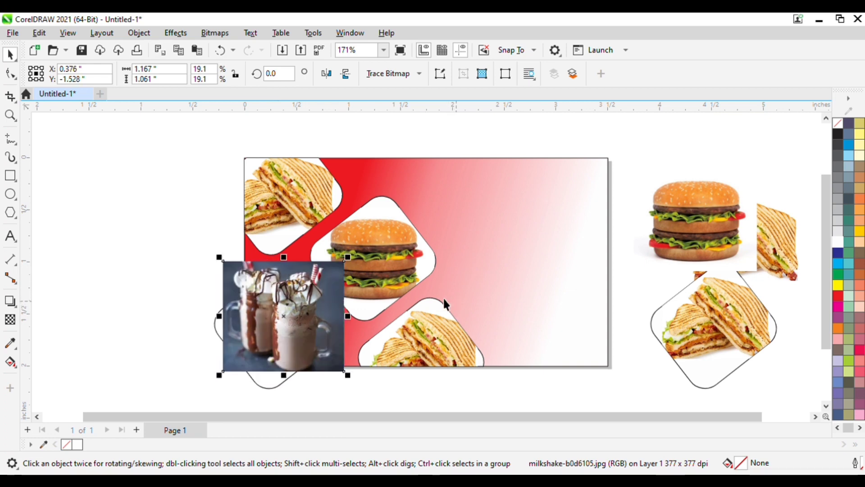
click(169, 221)
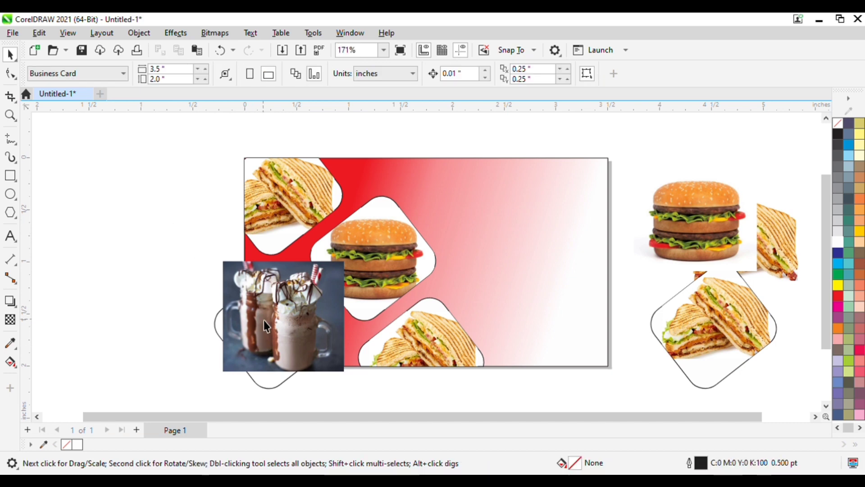
drag(264, 320, 294, 339)
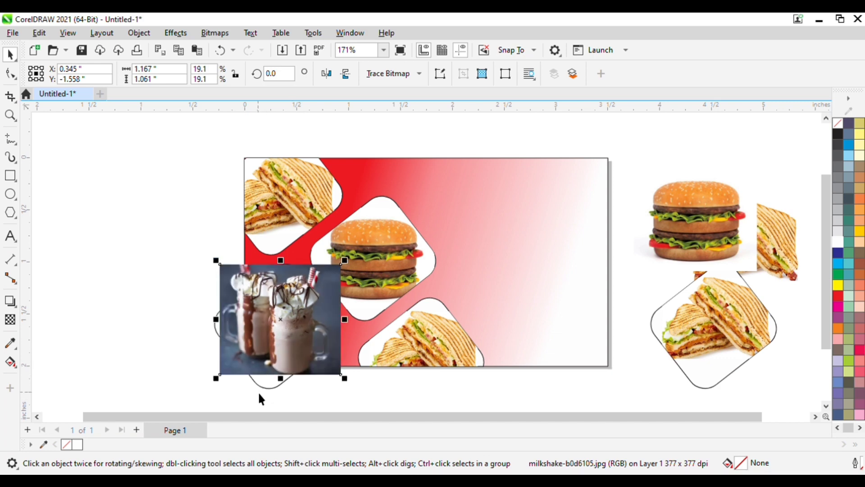
Intersect the milkshake photo with the lower-left rounded frame and move the original photo off the card.
click(269, 386)
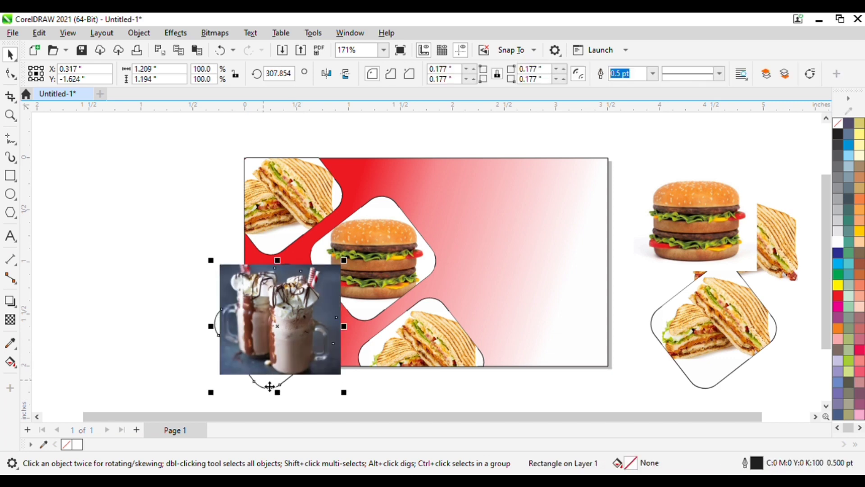
click(151, 326)
click(268, 383)
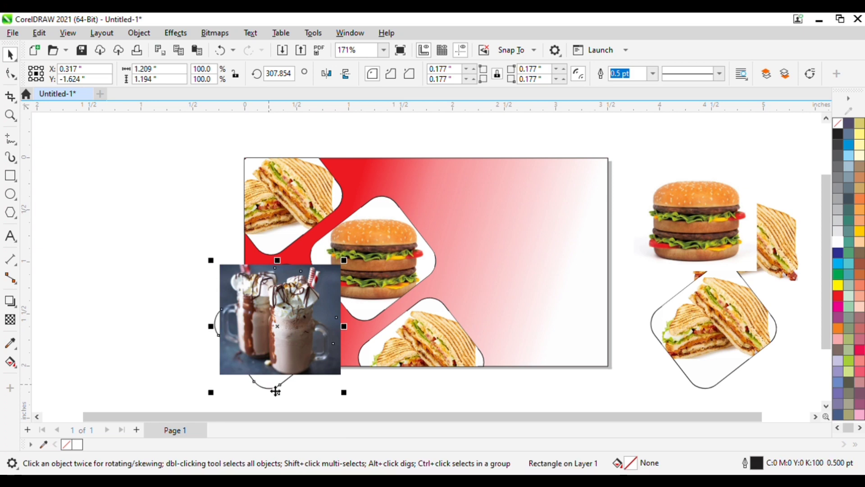
shift+click(278, 318)
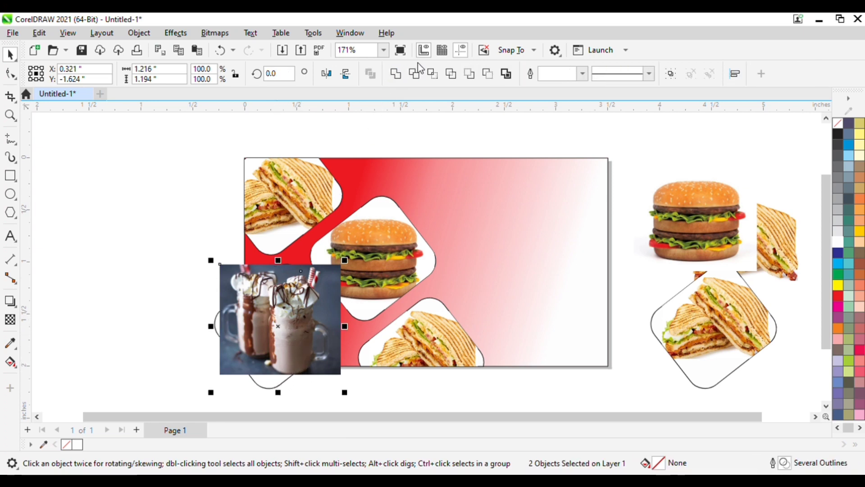
click(432, 75)
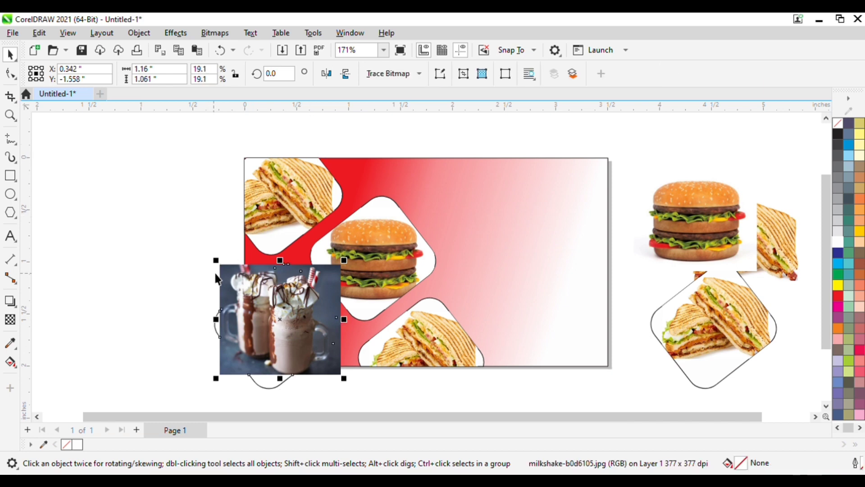
drag(228, 271, 663, 175)
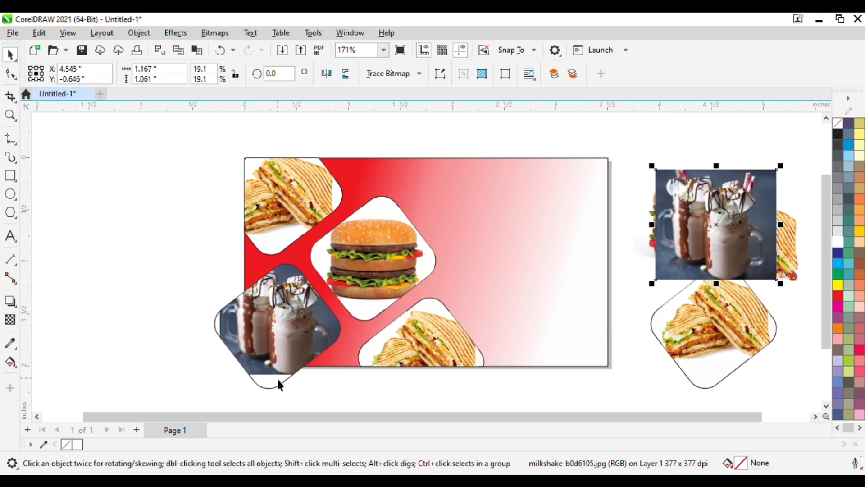
click(501, 277)
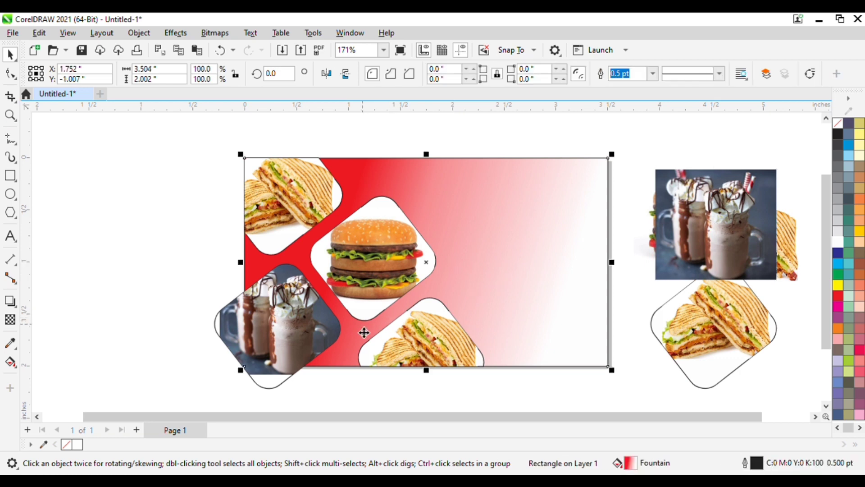
shift+click(283, 333)
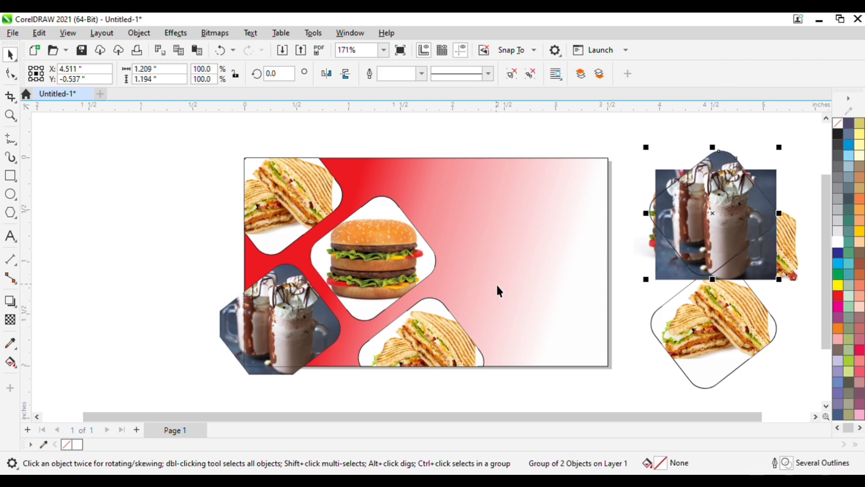
Intersect the clipped milkshake with the gradient card background to trim it to the card's edges.
click(500, 290)
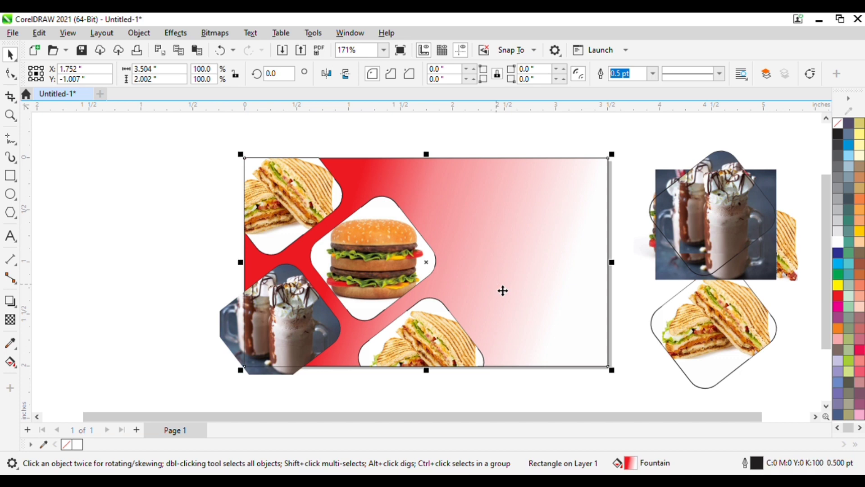
shift+click(223, 325)
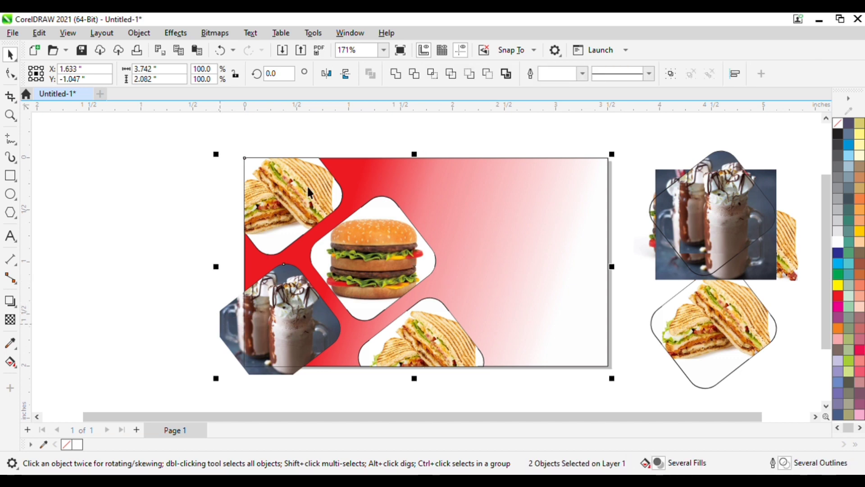
click(436, 75)
drag(226, 335, 619, 212)
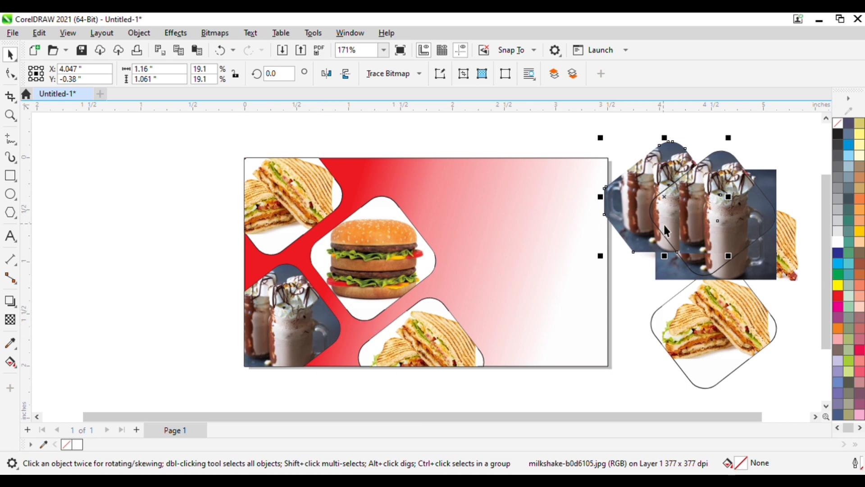
drag(763, 386, 626, 163)
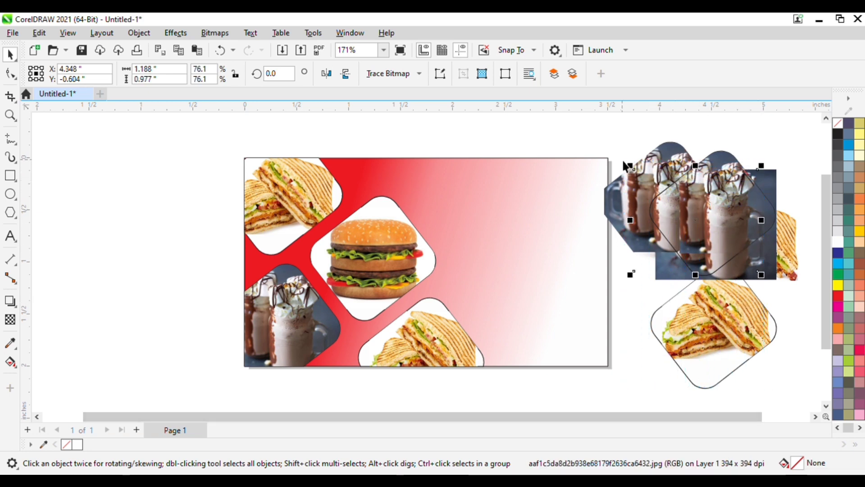
Delete the leftover milkshake copies lying beside the card.
click(617, 257)
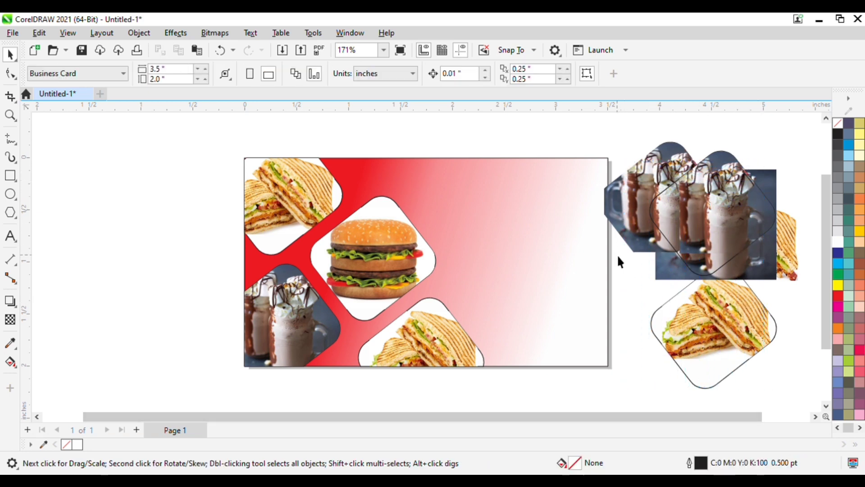
click(694, 238)
key(Delete)
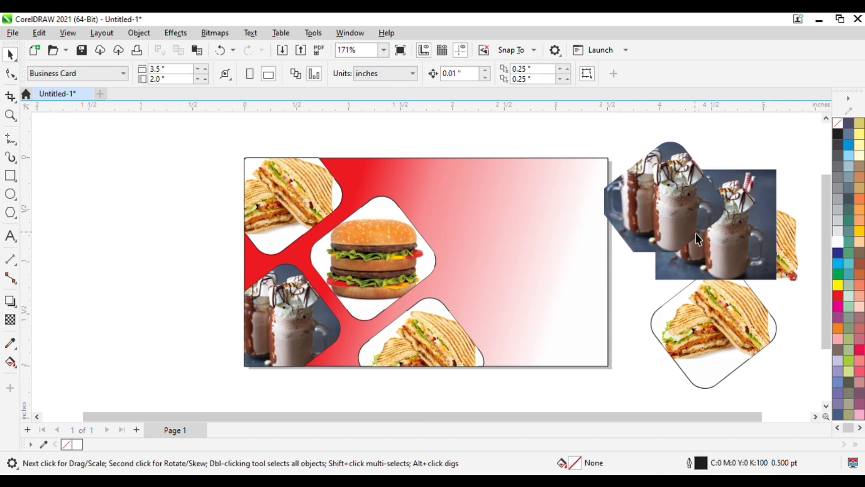
click(698, 239)
click(628, 367)
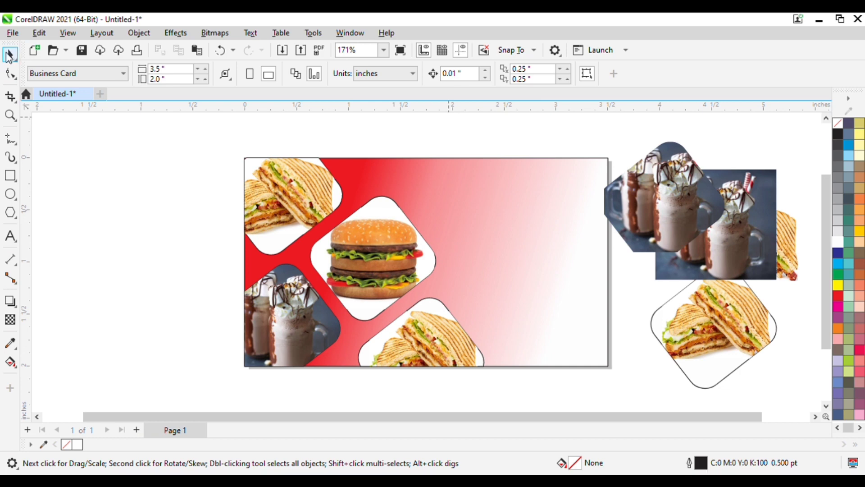
drag(689, 216, 172, 227)
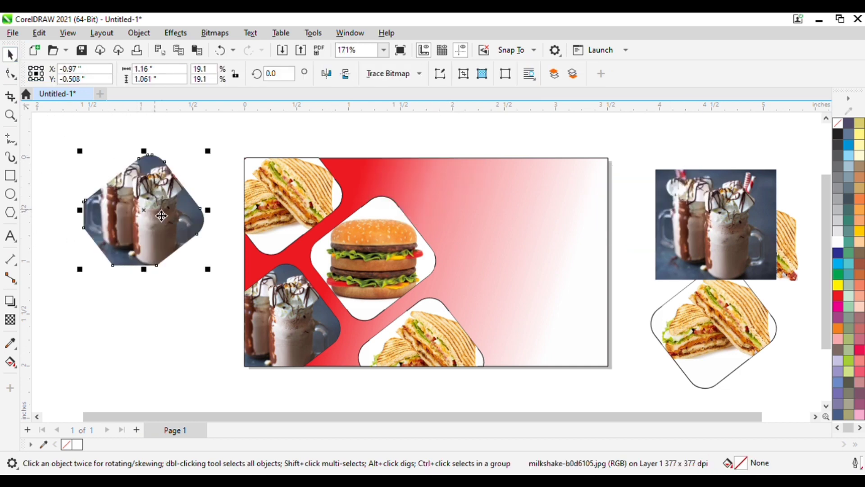
key(Delete)
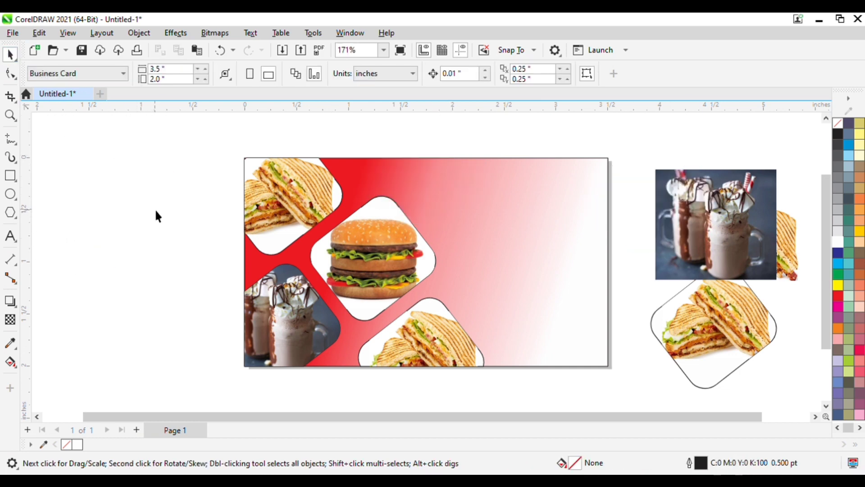
Draw a narrow closed Bézier wedge from the card's top edge down to the burger frame's right corner.
click(718, 266)
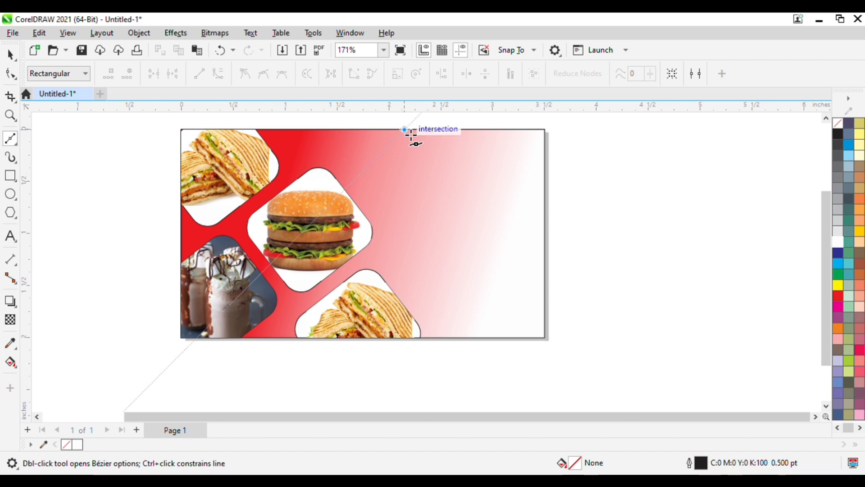
click(404, 130)
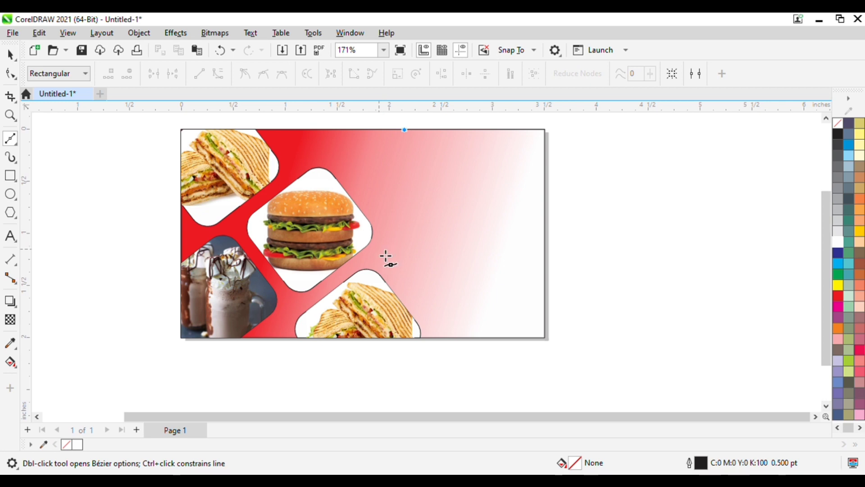
click(385, 221)
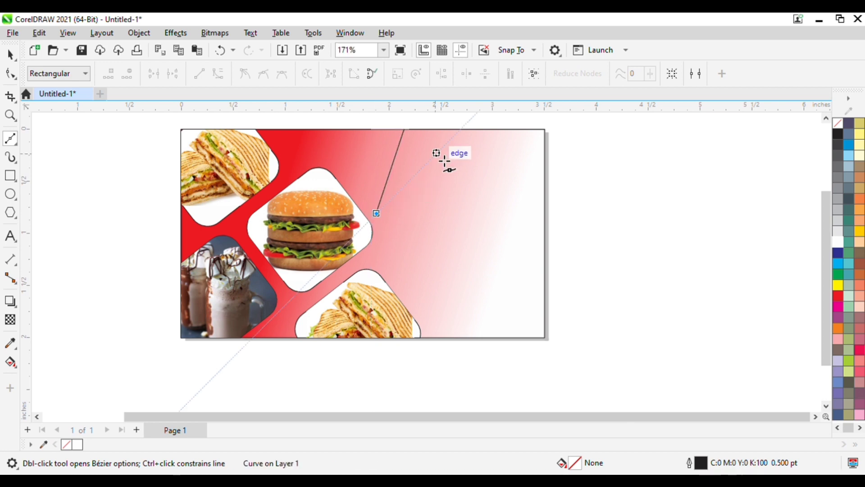
click(437, 132)
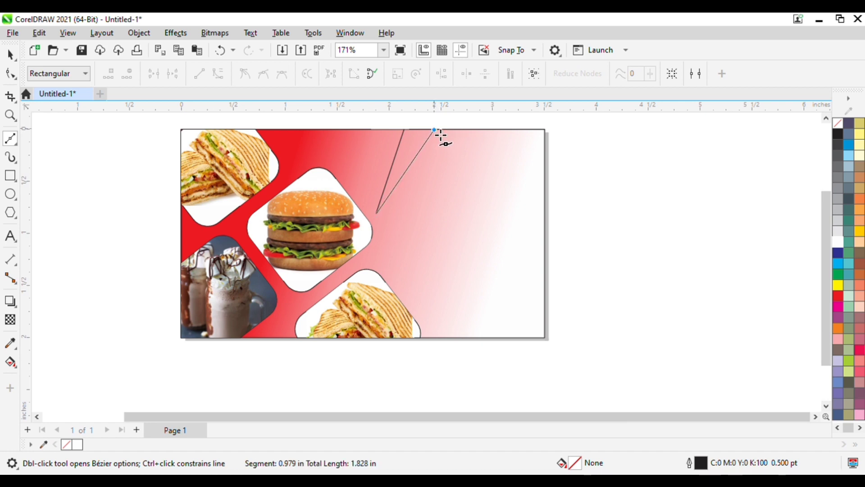
click(411, 135)
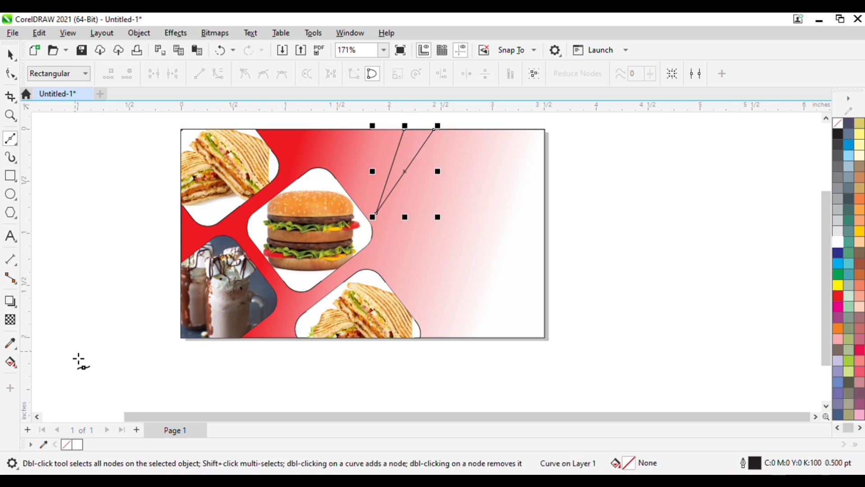
Fill the wedge with a linear white-to-pink fountain fill, dark end toward the tip.
click(11, 363)
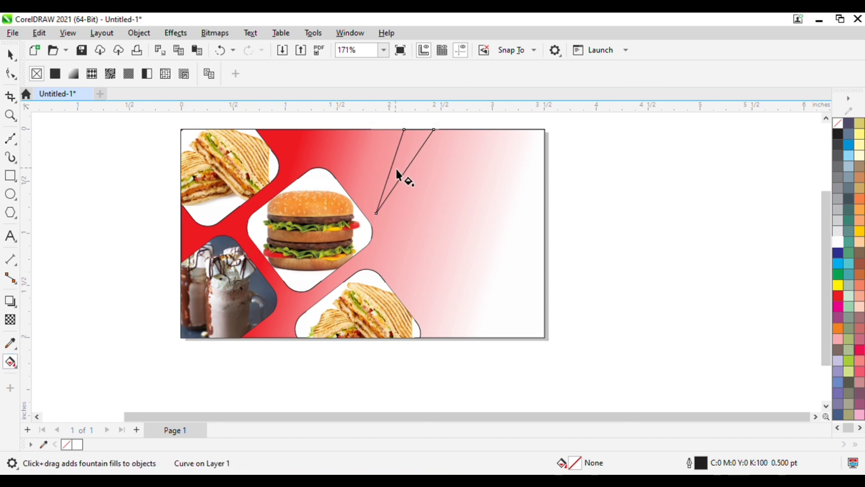
drag(395, 169, 424, 130)
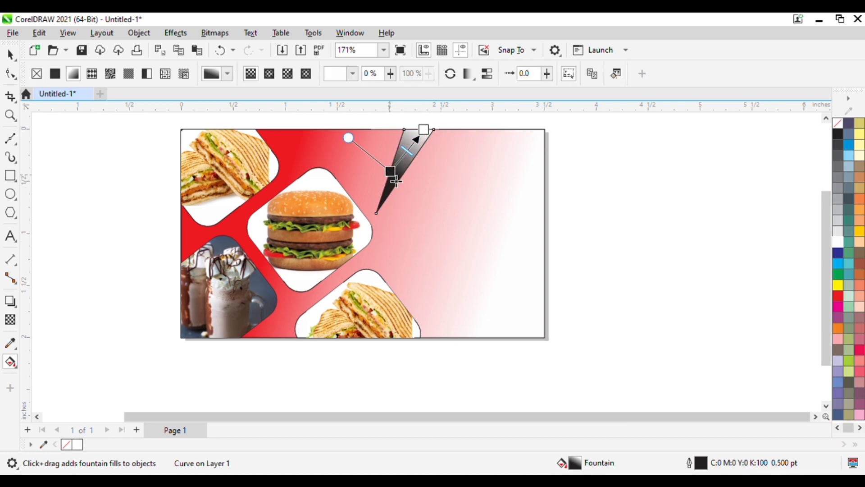
drag(396, 181, 396, 193)
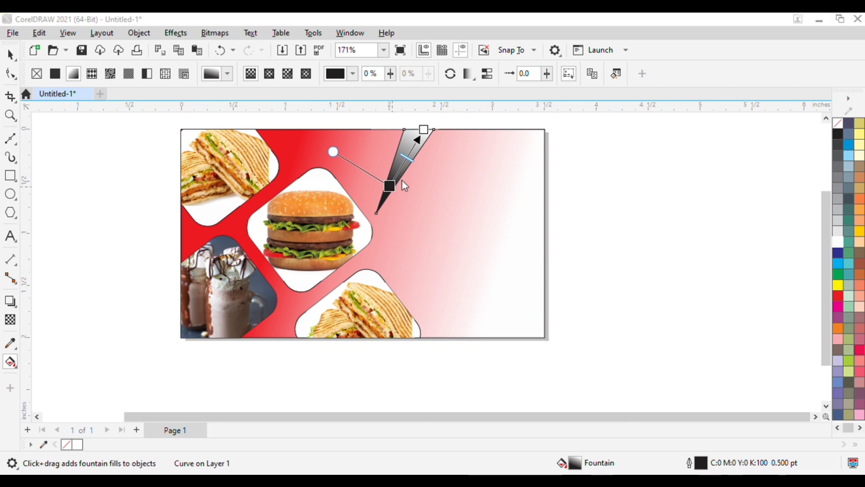
click(478, 242)
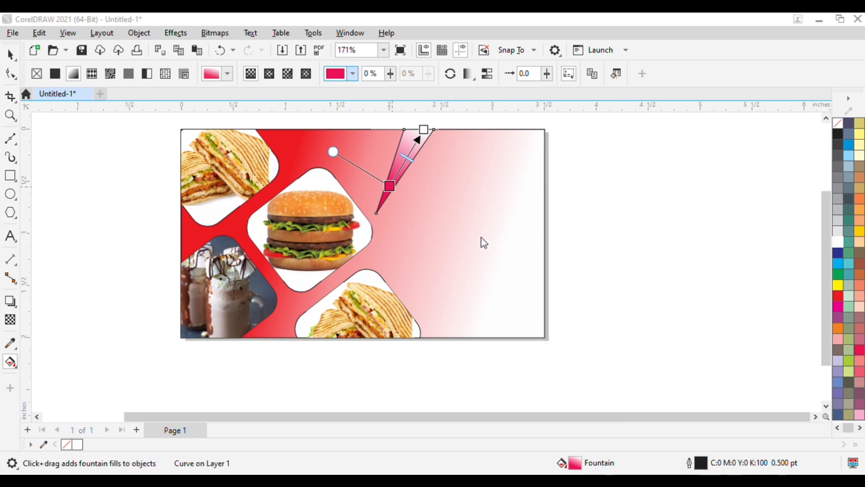
click(461, 242)
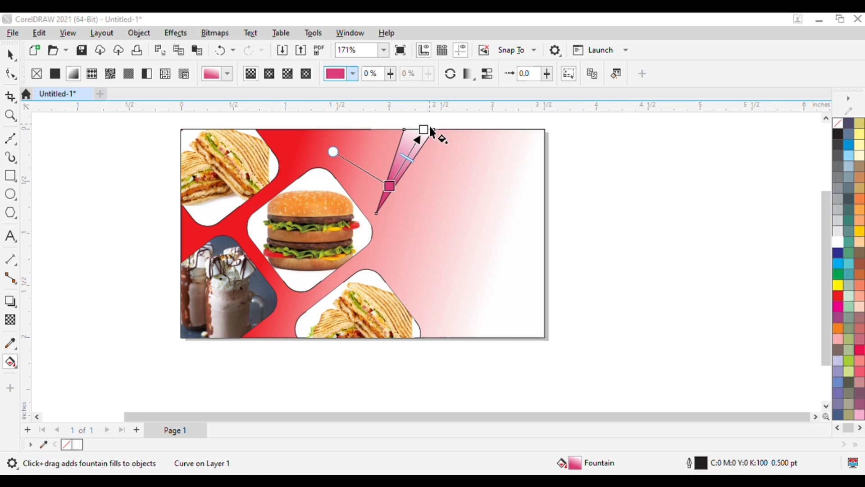
key(Escape)
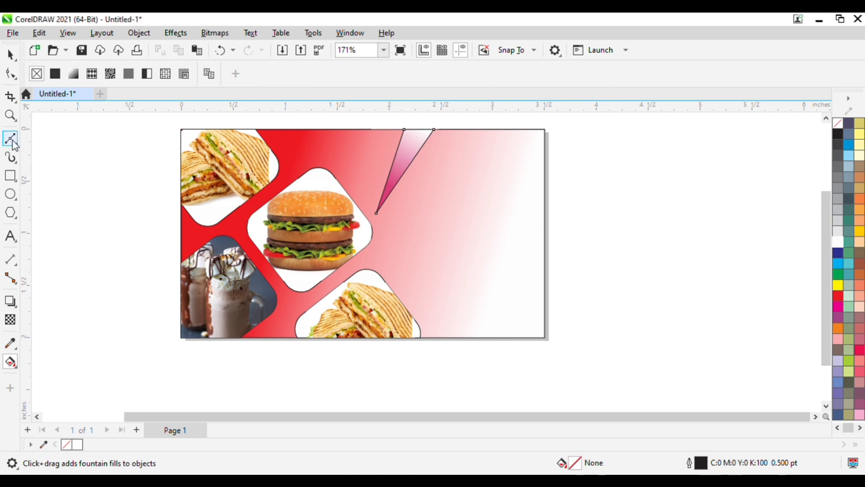
Draw a closed Bézier sliver from the wedge tip down to the card's bottom edge and back.
click(11, 141)
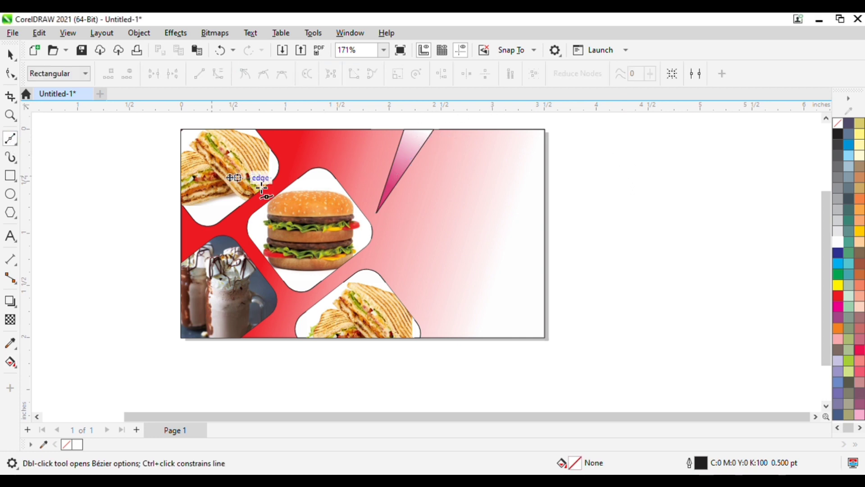
click(383, 221)
click(444, 338)
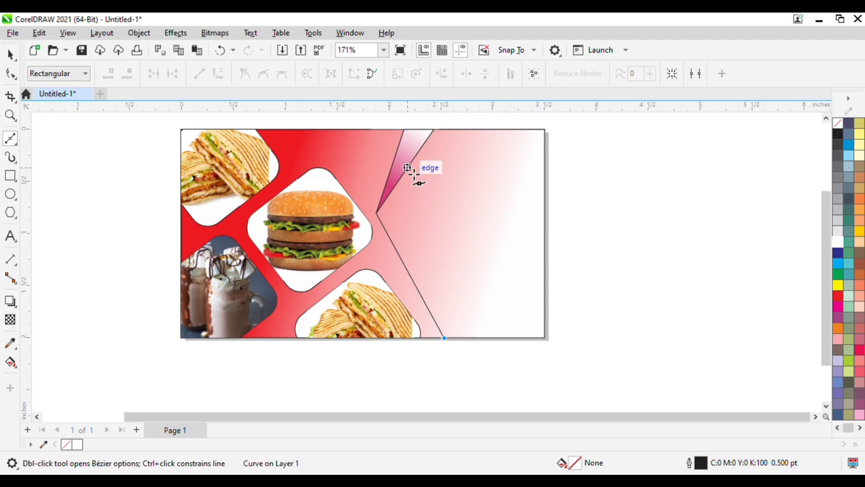
click(402, 194)
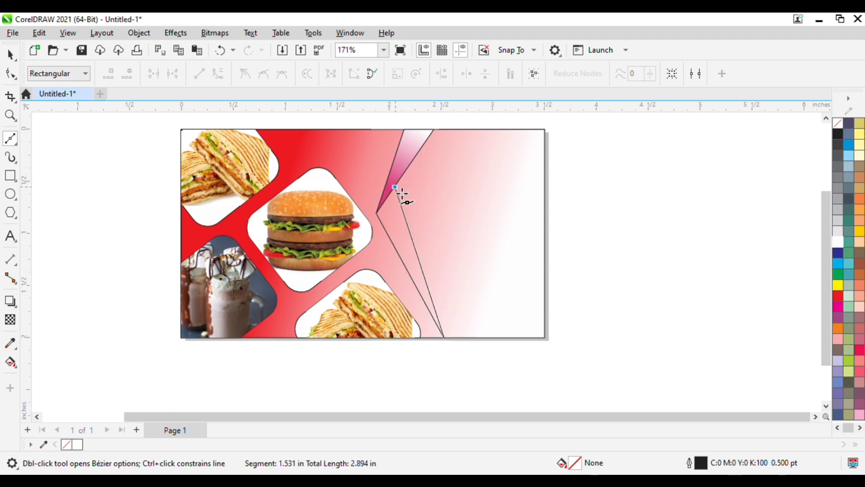
click(377, 212)
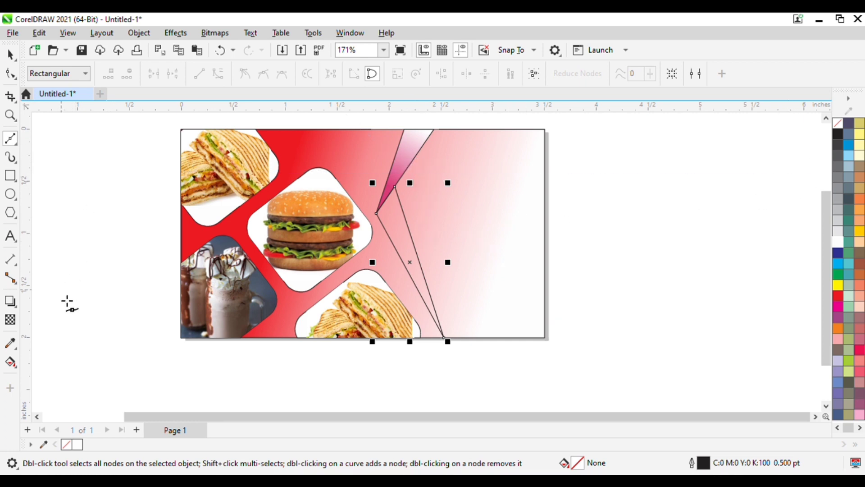
Give the sliver a linear fountain fill from white to dark maroon, moving the white end lower.
click(11, 362)
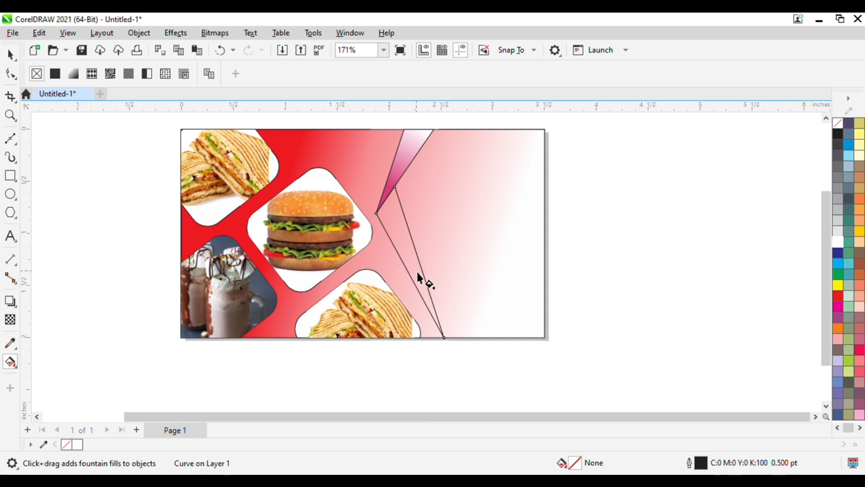
drag(417, 272, 385, 200)
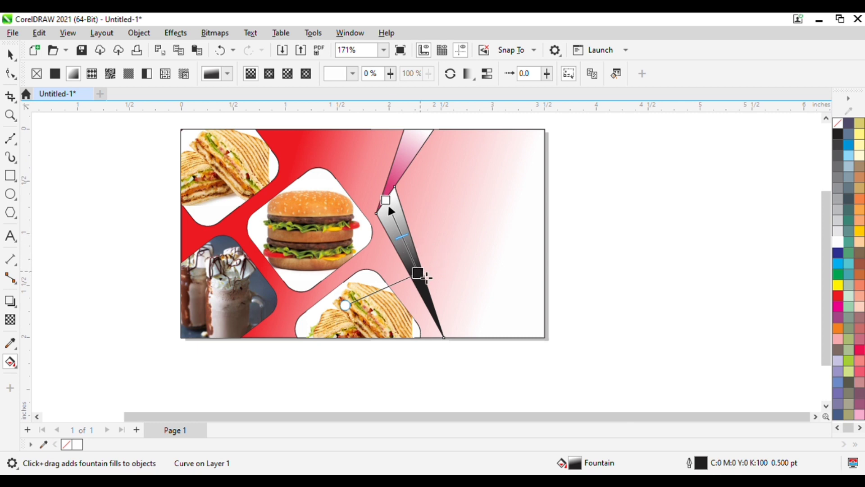
click(422, 275)
click(434, 260)
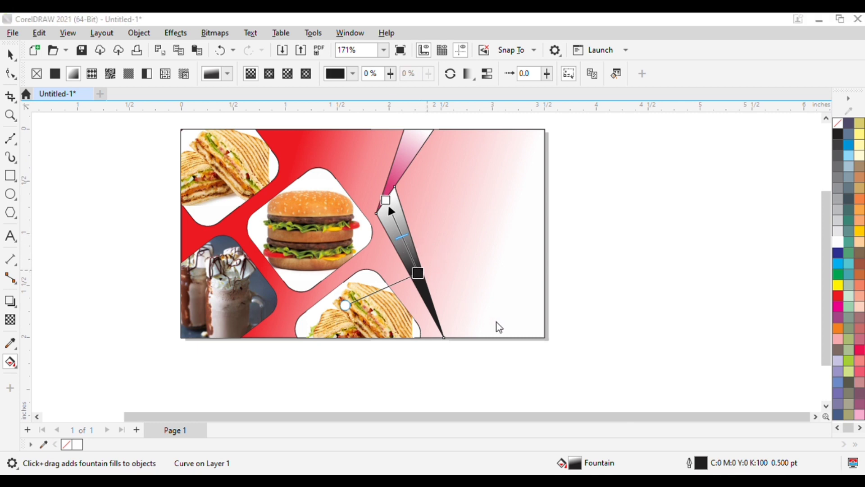
click(491, 333)
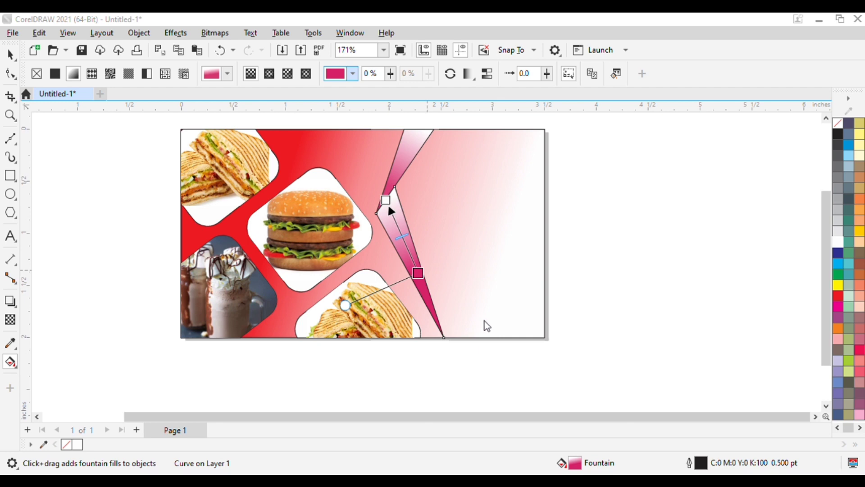
click(498, 352)
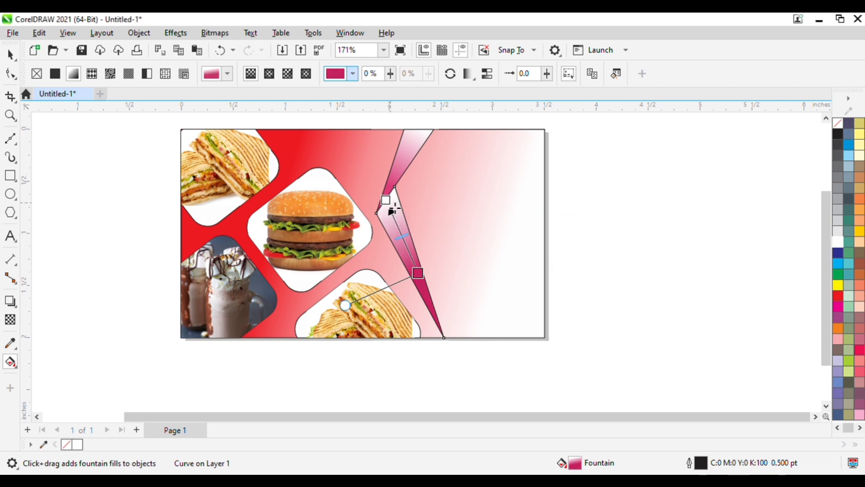
drag(390, 208, 400, 228)
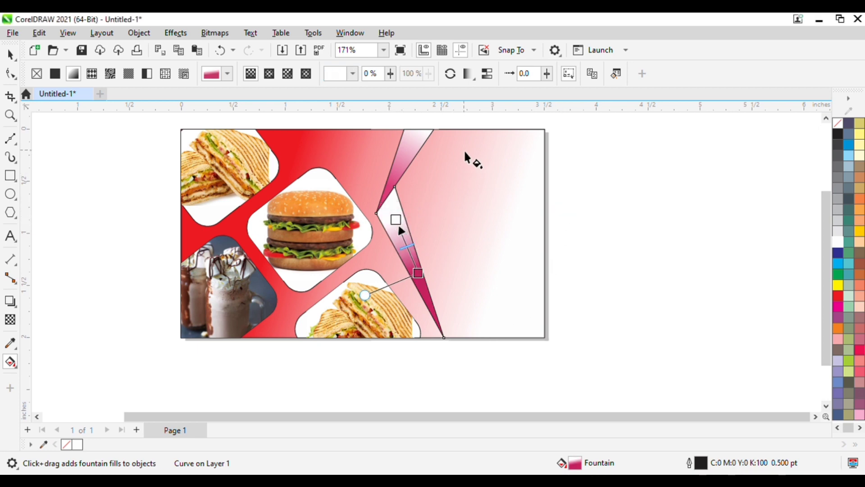
click(644, 205)
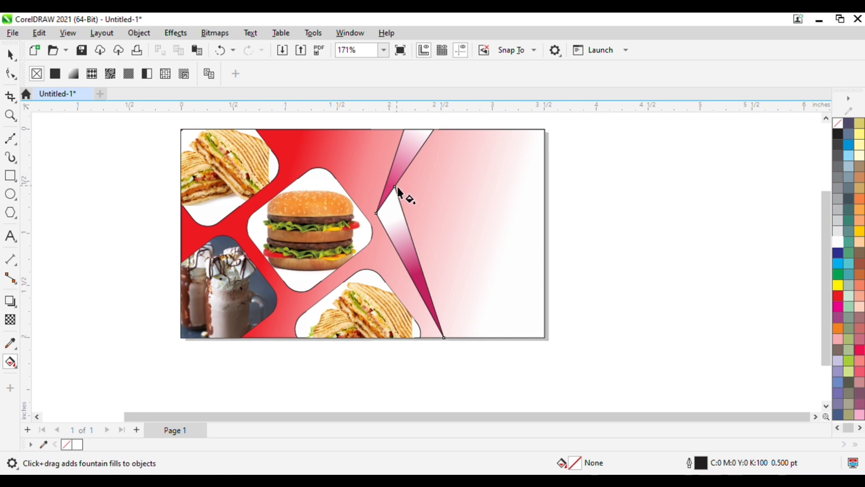
Draw a second closed sliver from the card's bottom edge up to the wedge.
click(11, 139)
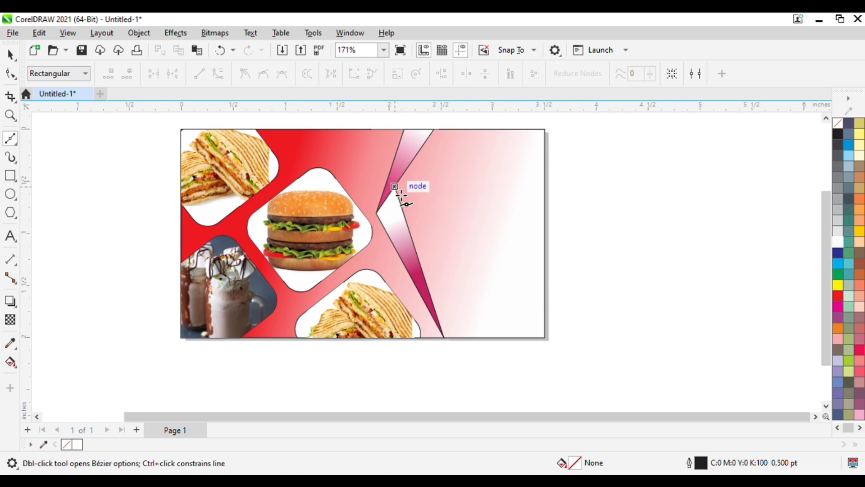
click(445, 338)
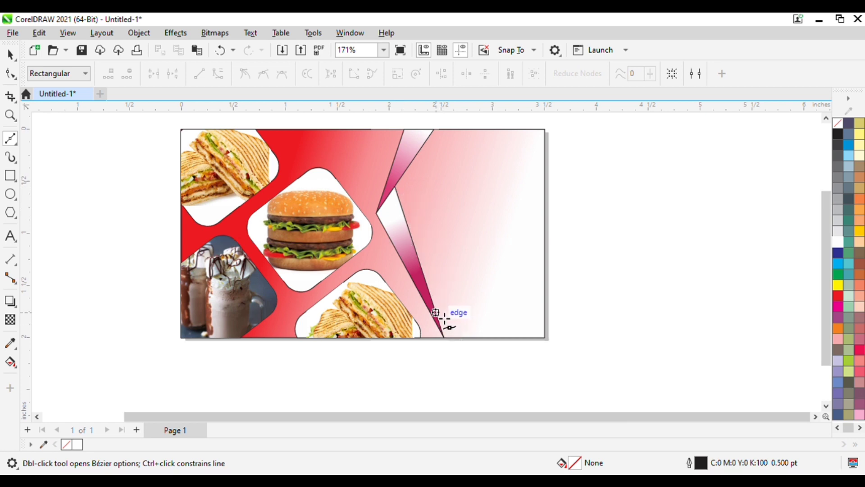
click(402, 192)
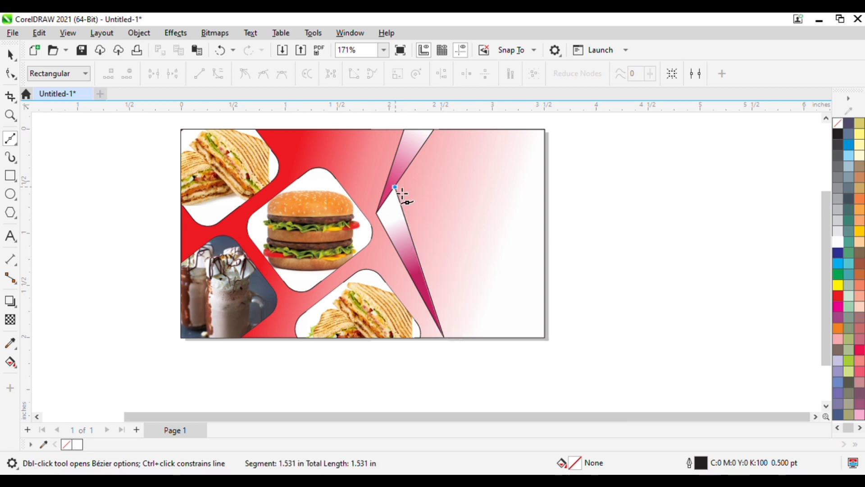
click(408, 167)
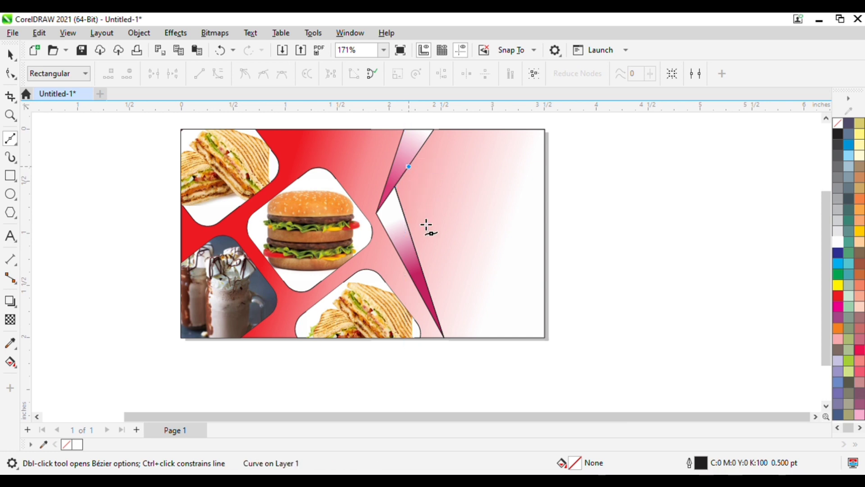
click(444, 337)
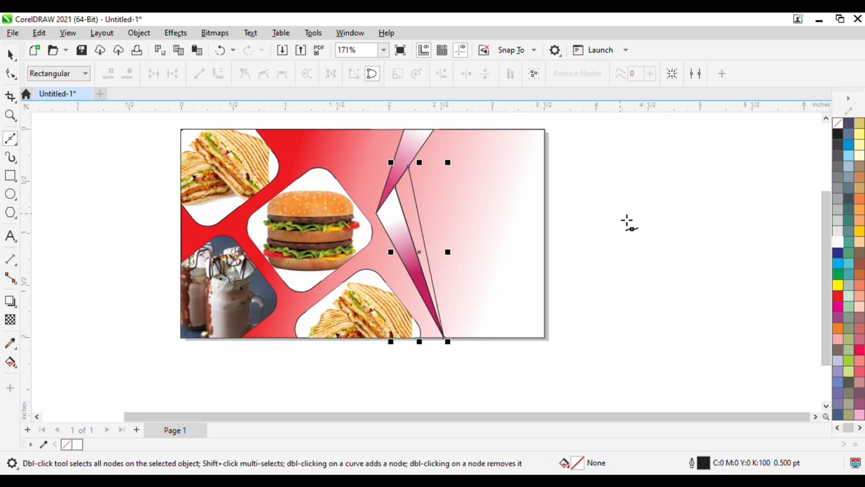
Fill the second sliver with a linear white-to-pink fountain fill.
key(g)
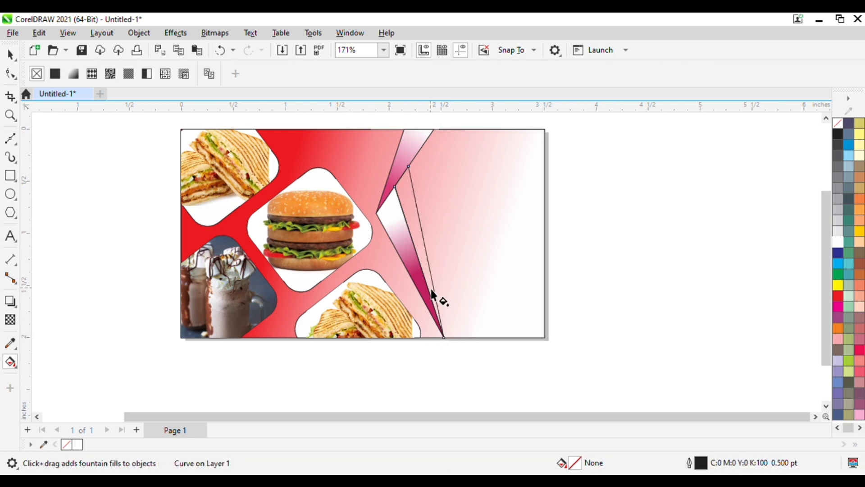
drag(430, 288, 407, 197)
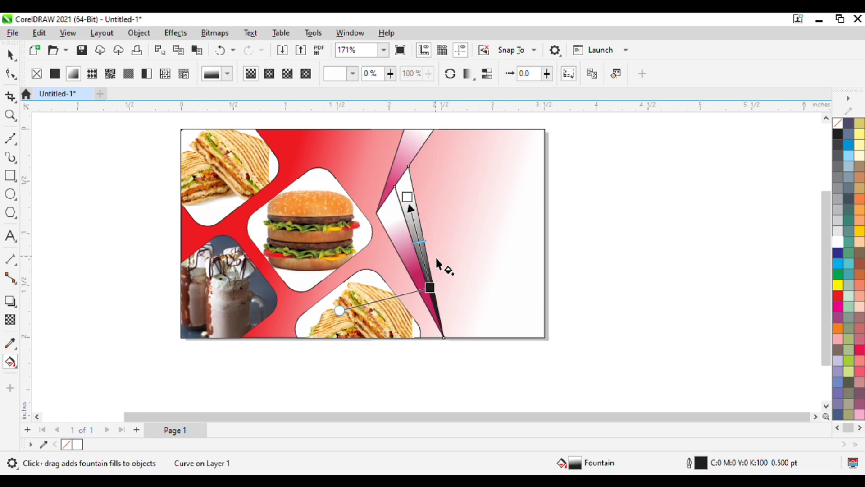
click(431, 287)
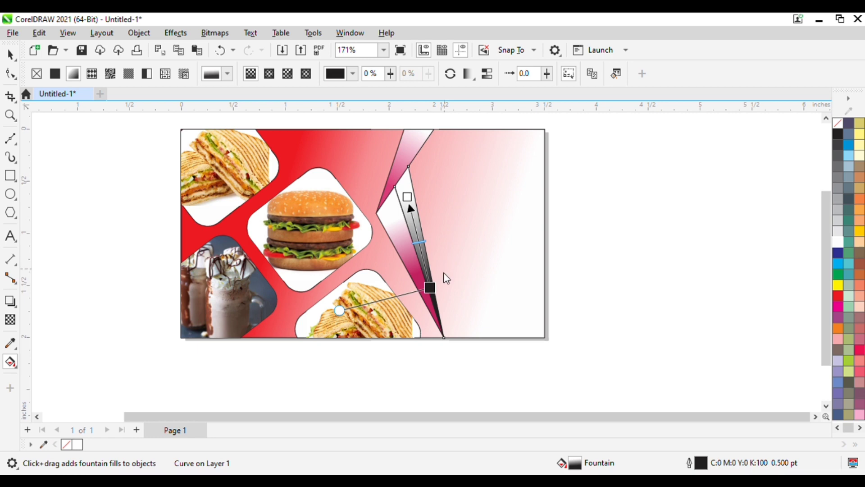
click(501, 140)
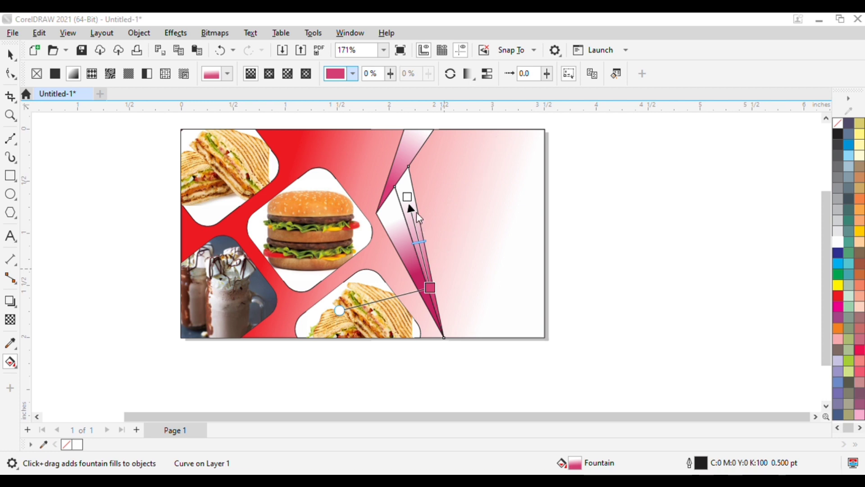
click(13, 139)
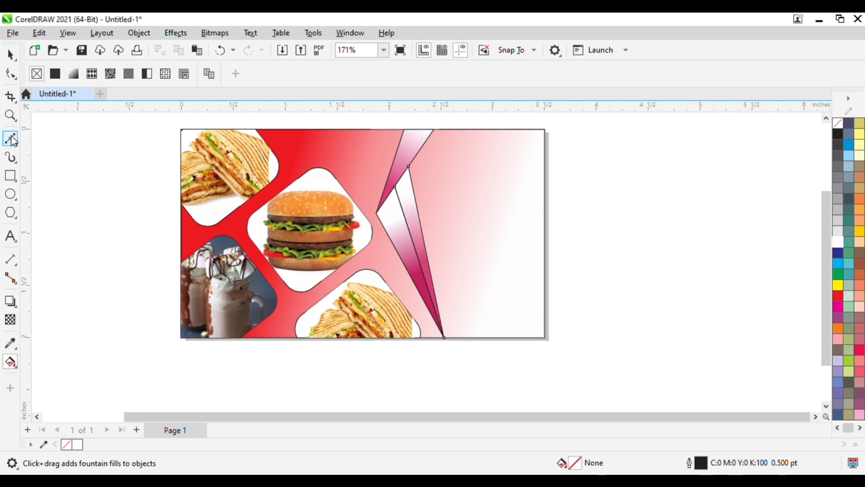
Trace a closed shape covering the card's right side beside the slivers and fill it white.
click(439, 134)
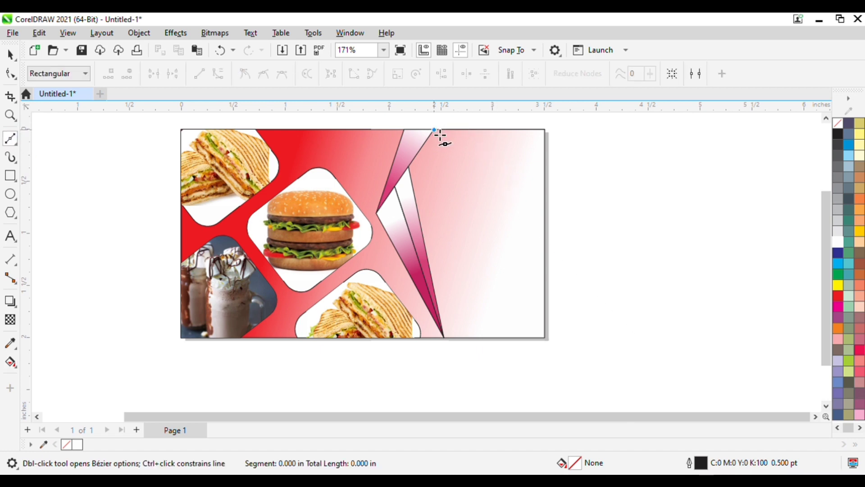
click(409, 166)
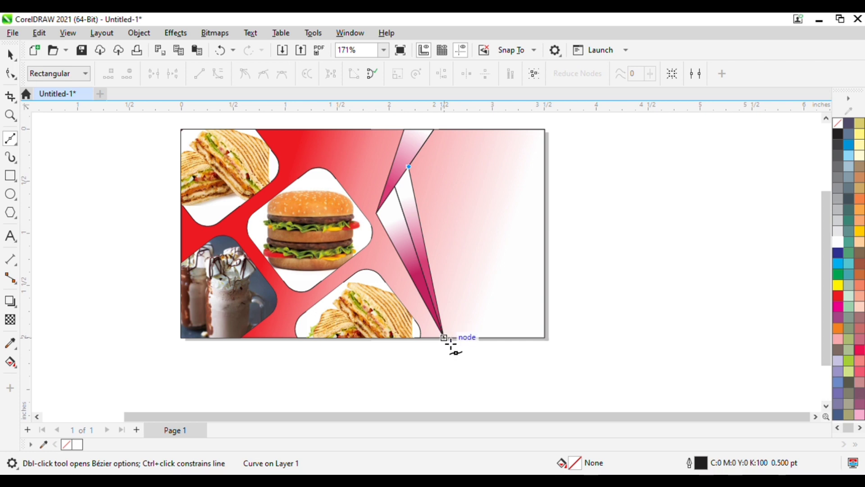
click(451, 345)
click(545, 337)
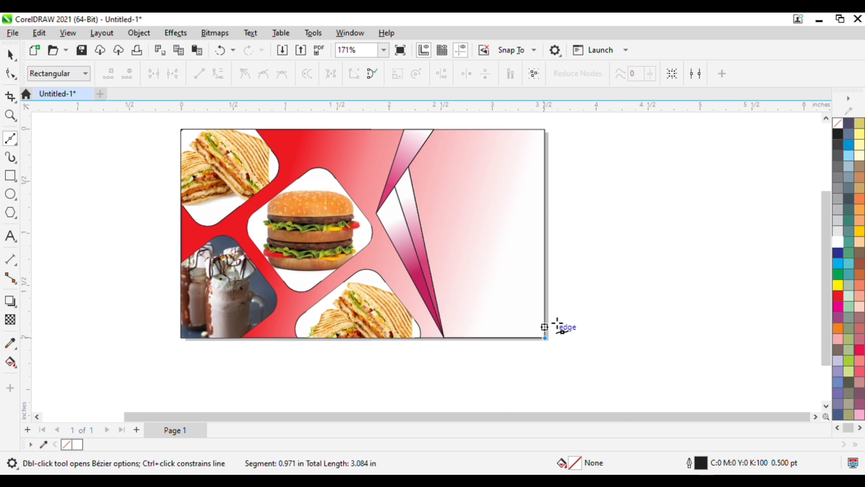
click(550, 135)
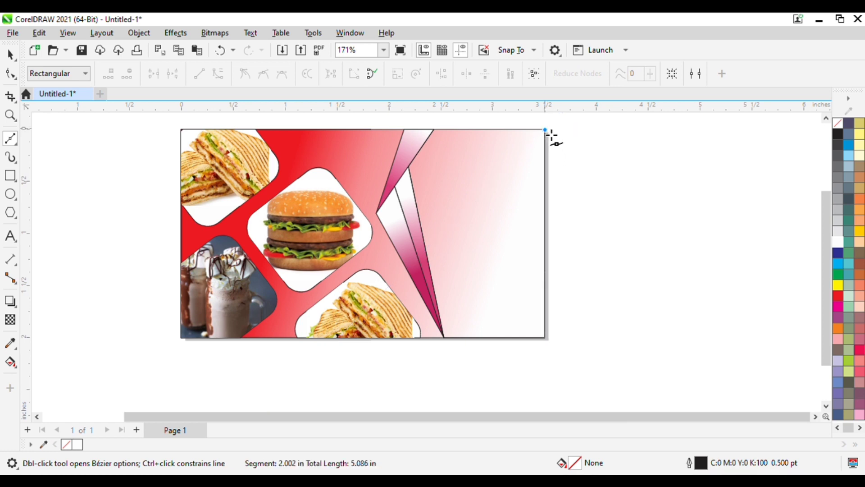
click(434, 130)
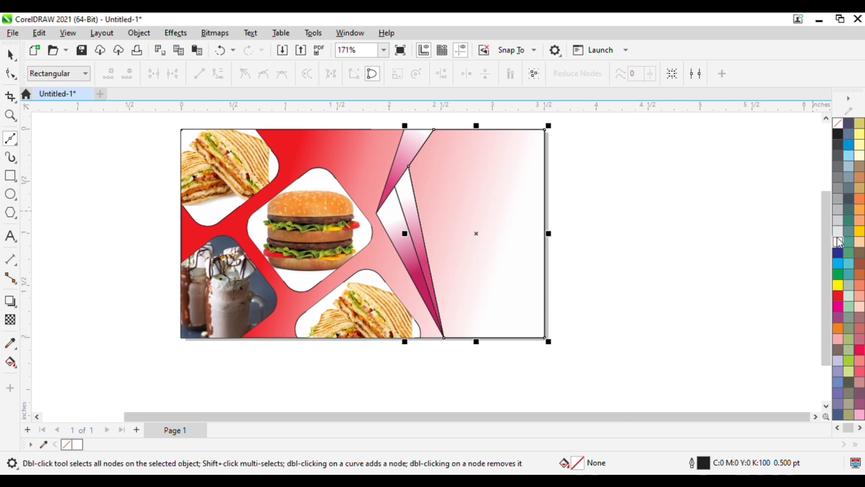
click(838, 245)
key(Escape)
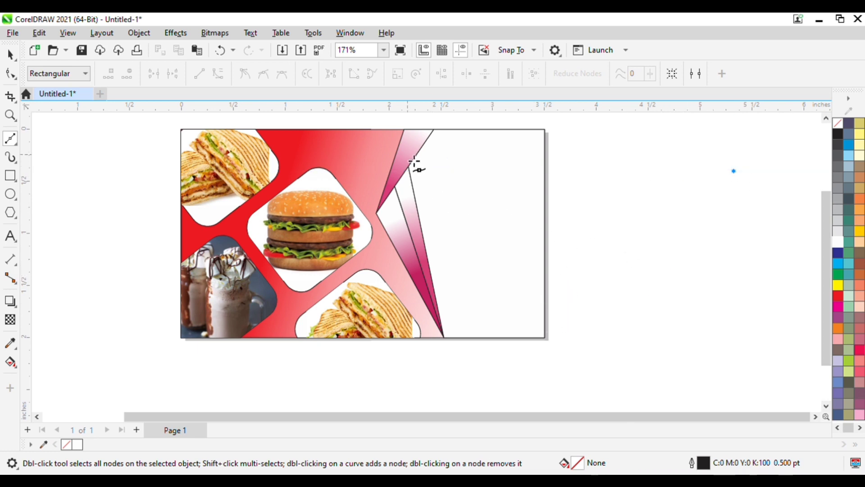
click(11, 56)
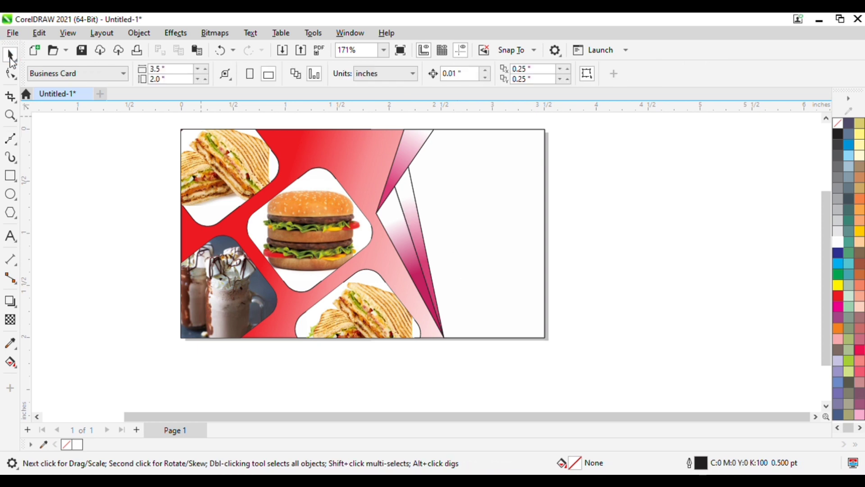
Remove the outlines from both gradient slivers and the white right-side shape.
click(407, 164)
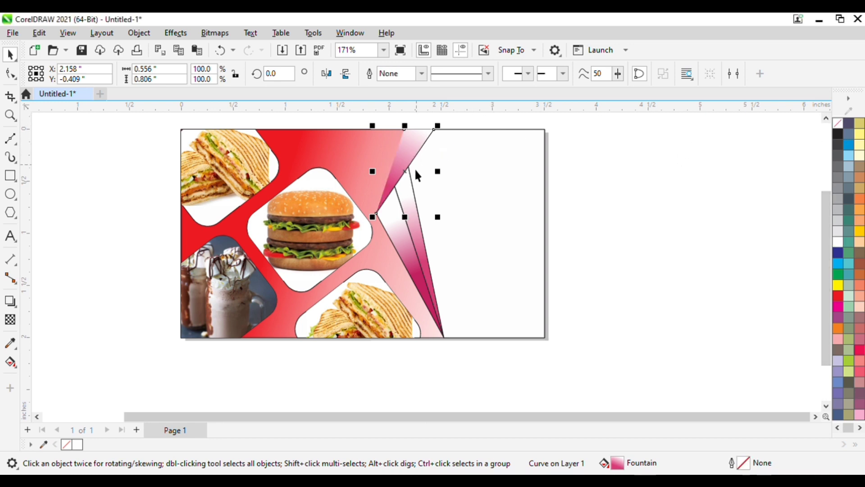
click(398, 239)
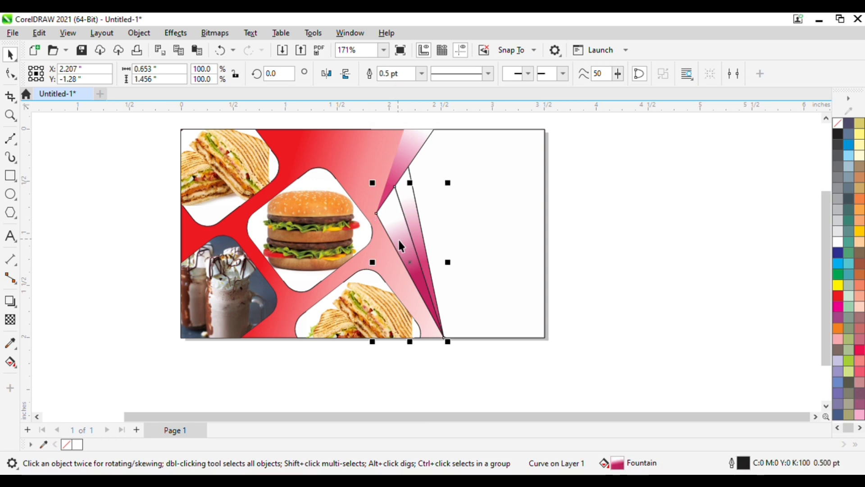
right_click(837, 123)
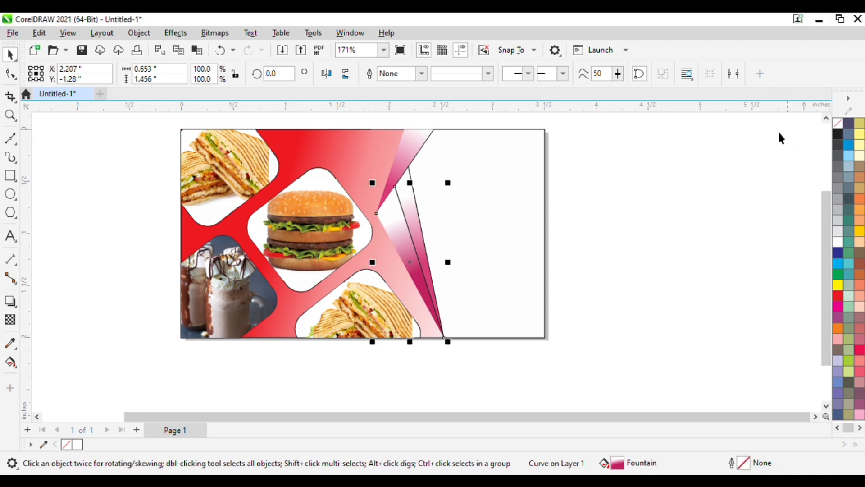
click(413, 216)
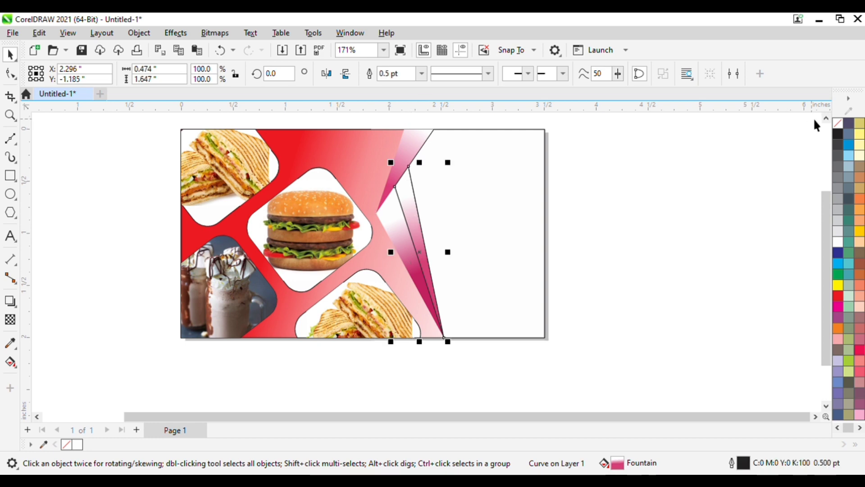
right_click(838, 125)
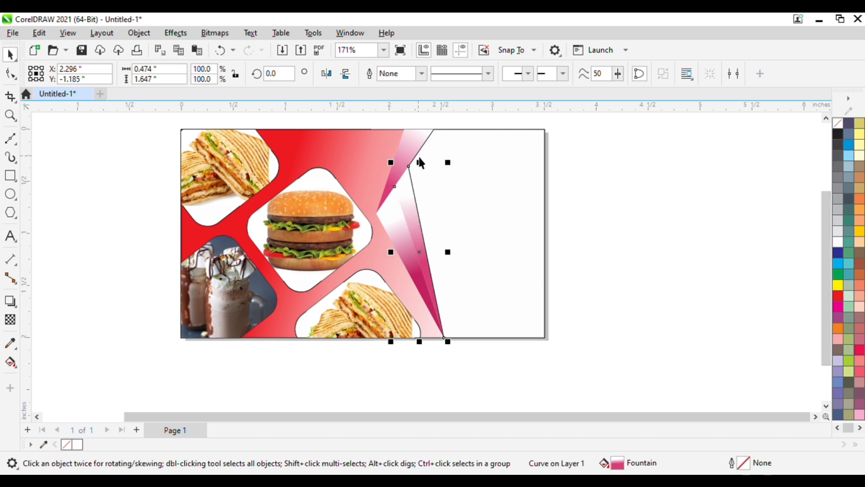
click(455, 169)
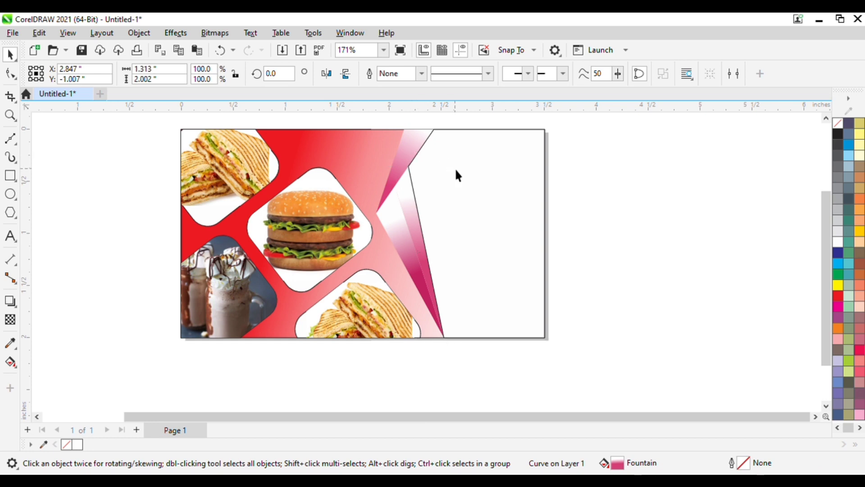
right_click(835, 121)
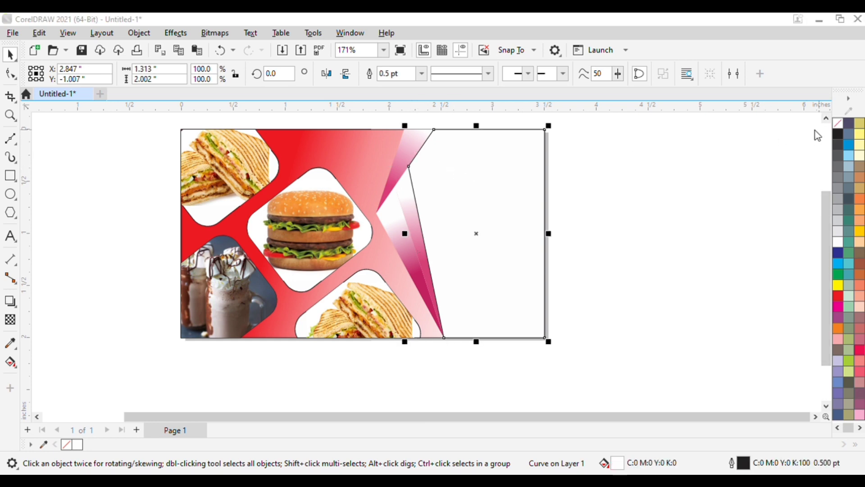
click(697, 148)
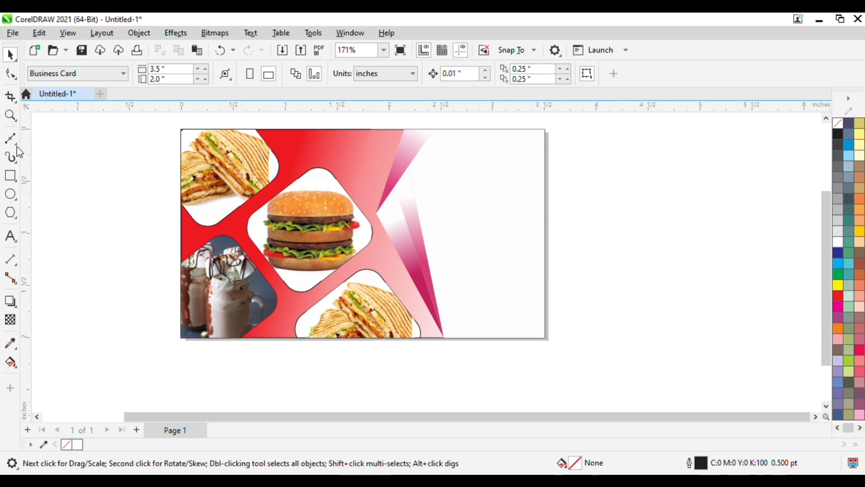
click(10, 235)
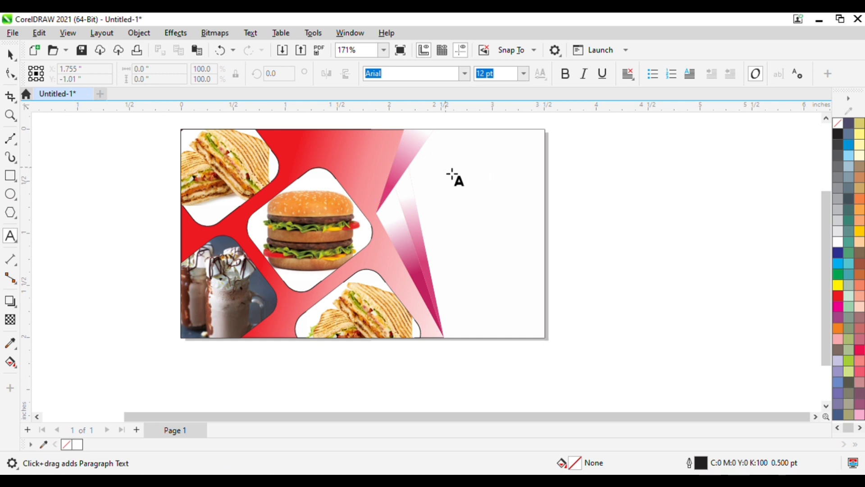
Type the 24 pt Arial text 'S J Sweets' beside the card and select it.
drag(595, 201, 663, 224)
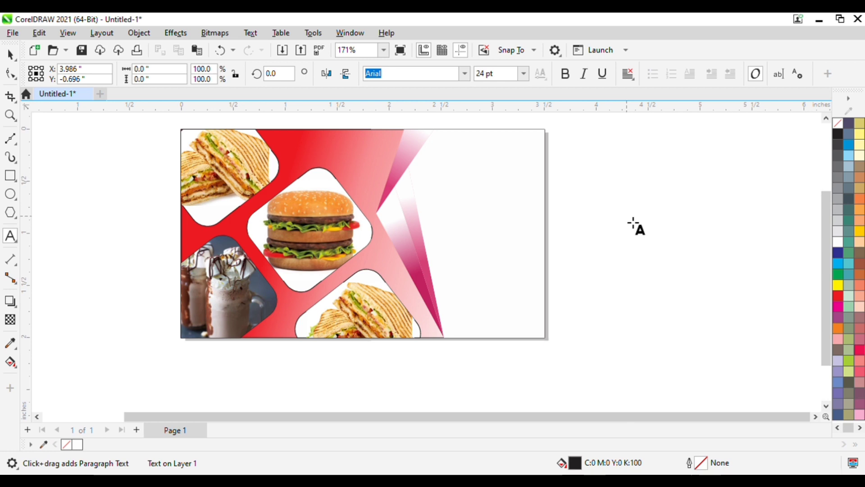
text(S)
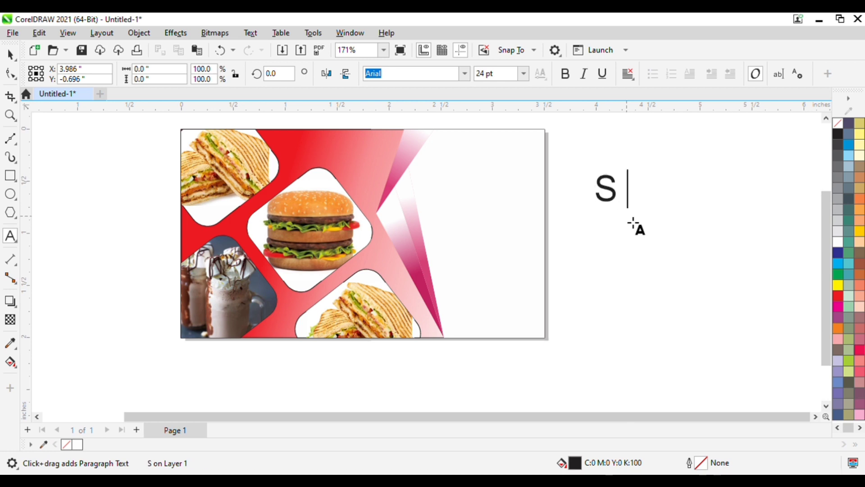
text( H)
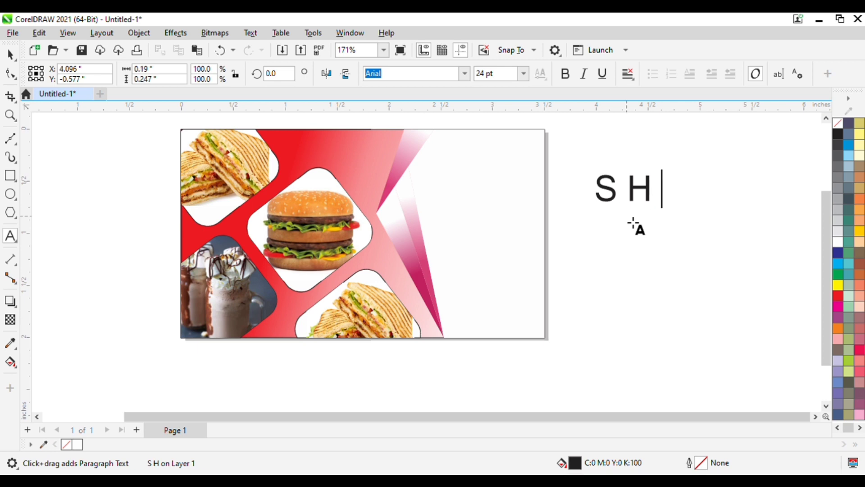
key(BackSpace)
key(BackSpace)
key(Escape)
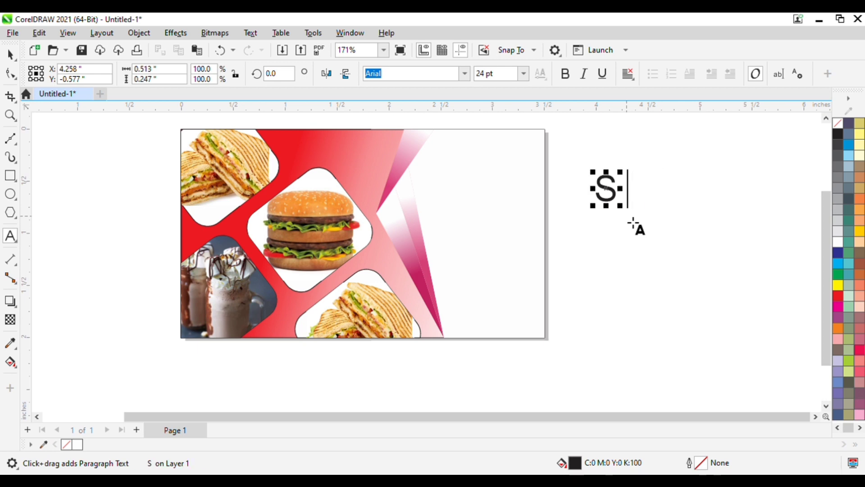
text(J )
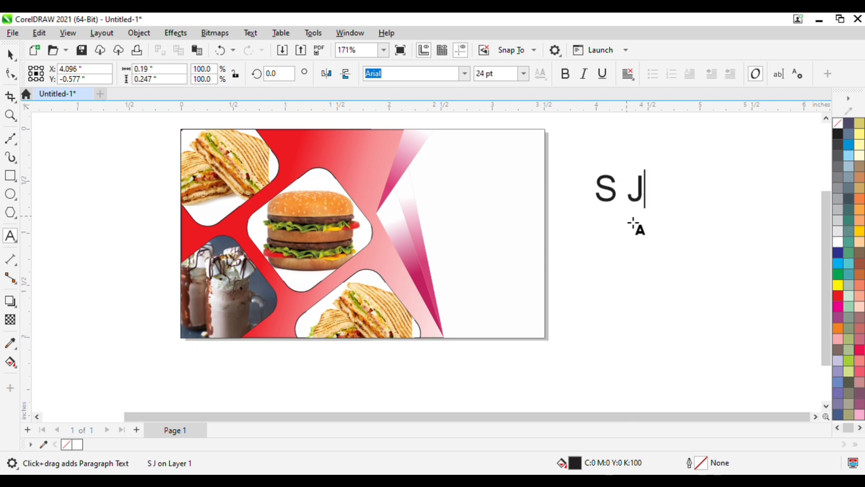
text(S)
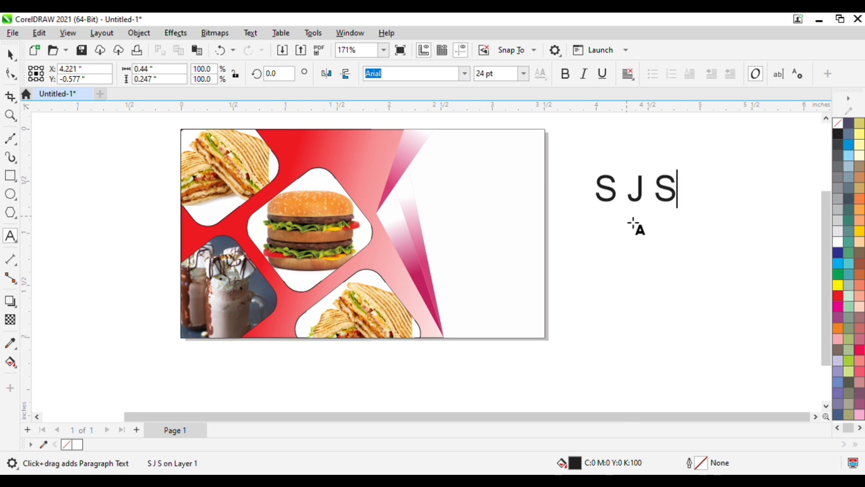
text(wee)
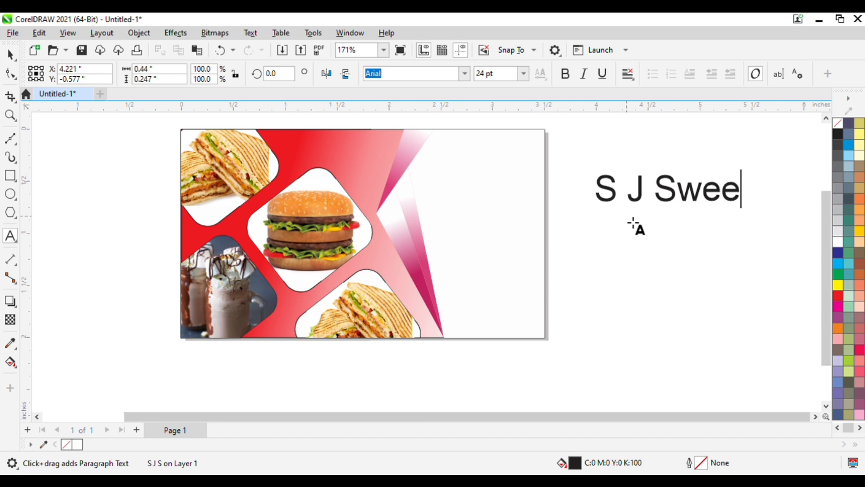
text(ts)
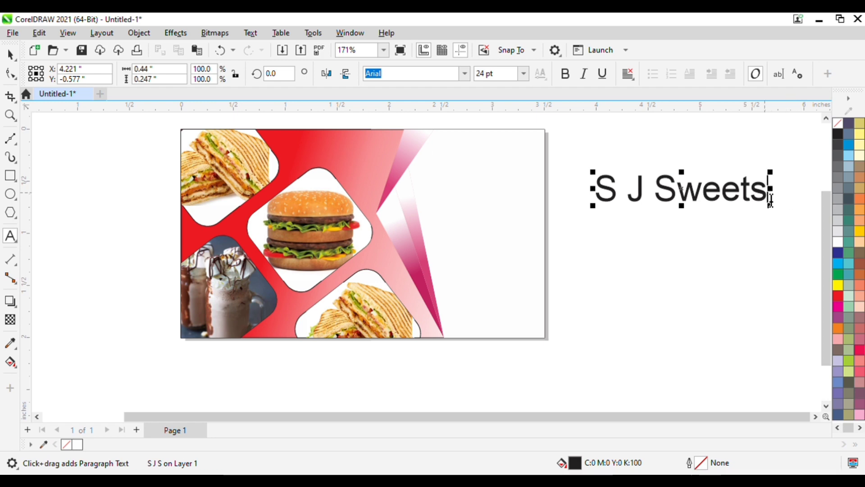
drag(771, 200, 589, 179)
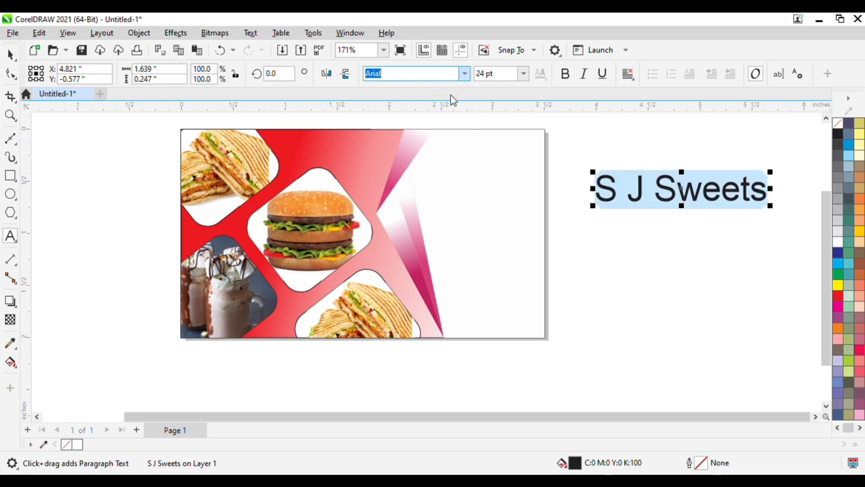
Restyle the S J Sweets title in the Forte font with a dark mauve colour.
click(405, 117)
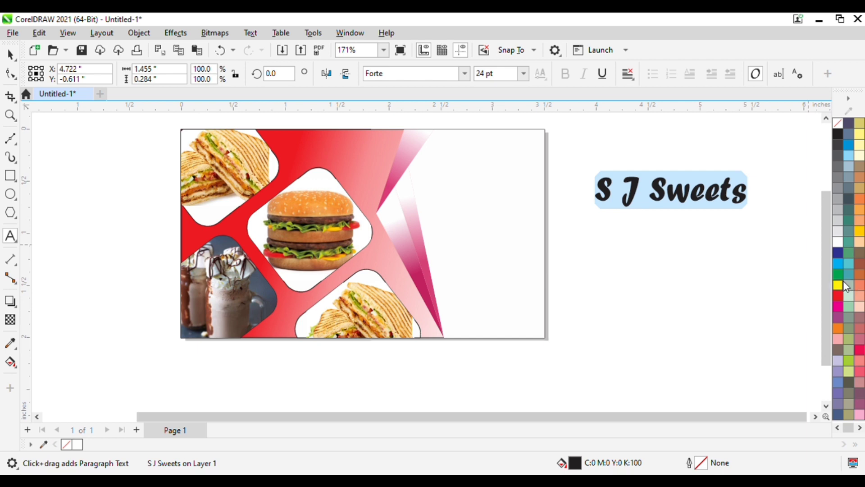
scroll(862, 316, down, 1)
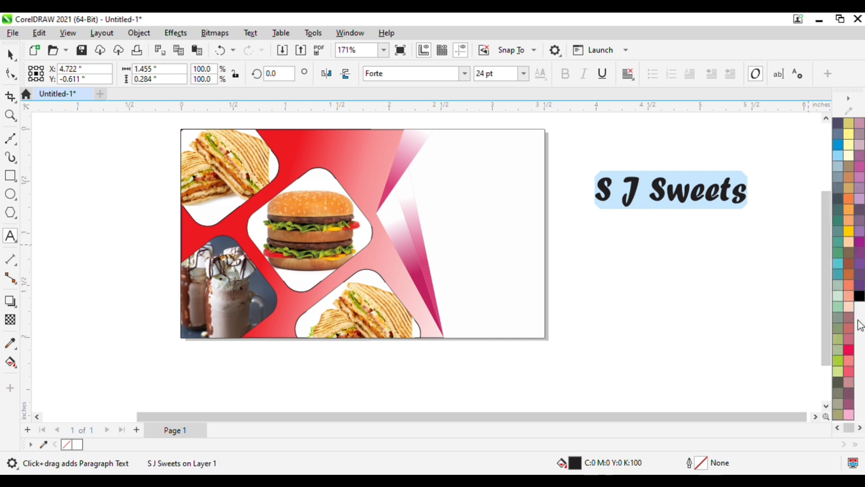
click(849, 286)
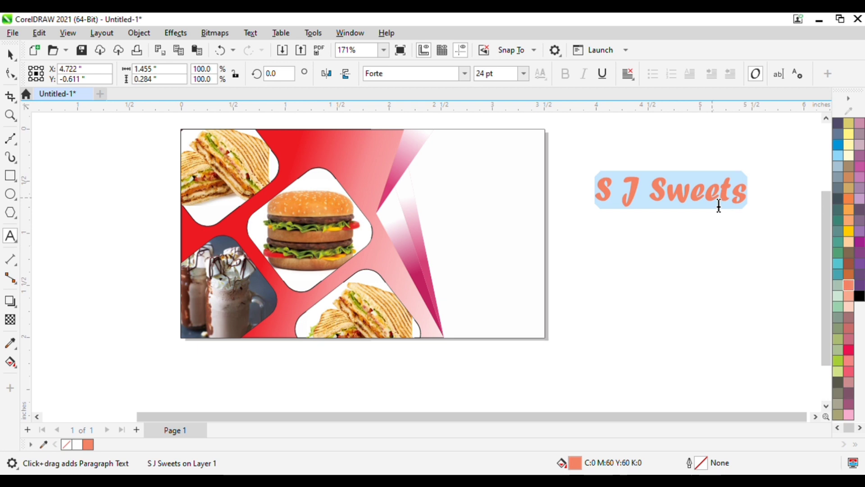
click(849, 344)
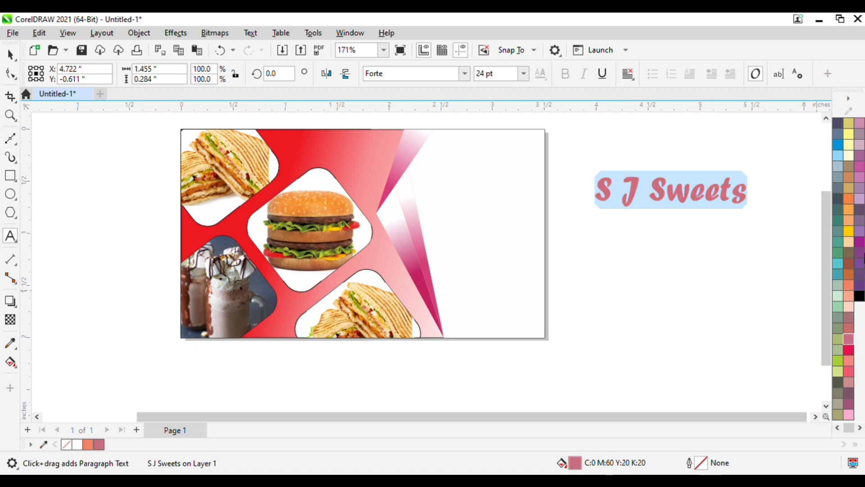
click(850, 408)
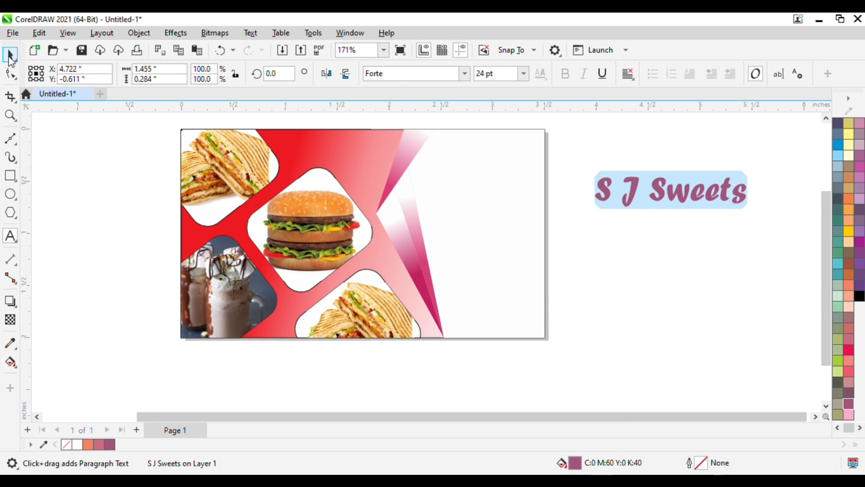
Shrink the S J Sweets title and move it into the card's top-right corner.
click(10, 52)
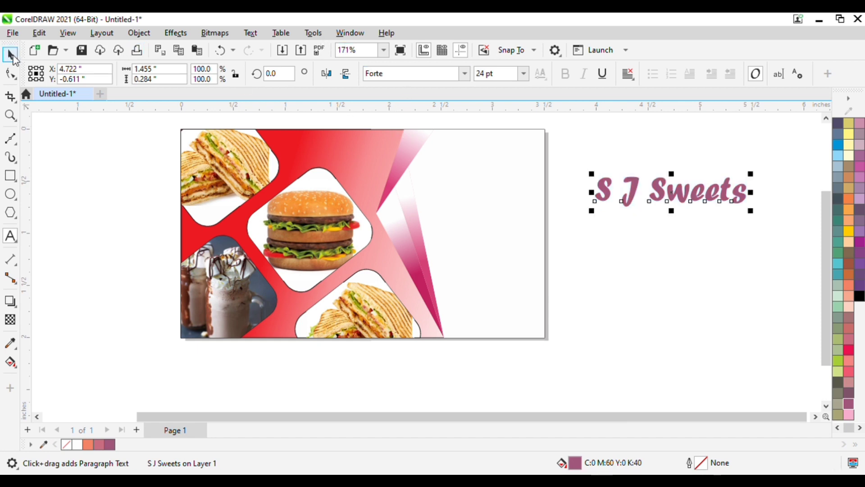
drag(591, 173, 650, 187)
drag(719, 206, 507, 168)
click(596, 191)
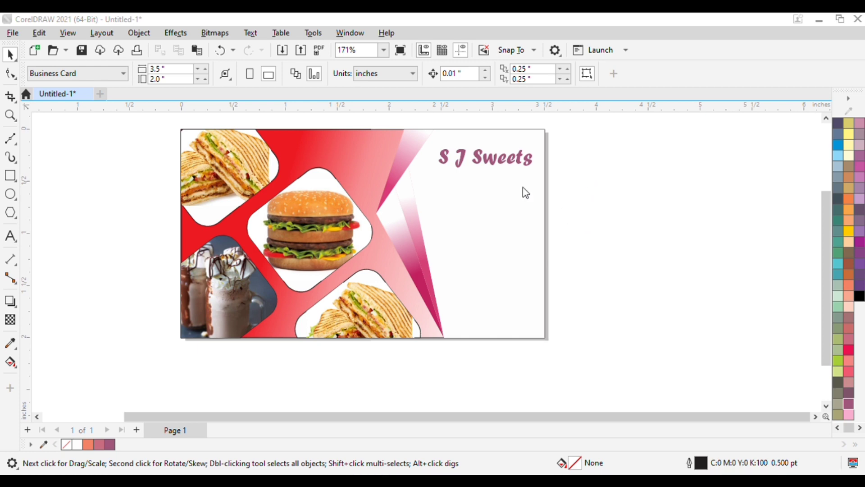
click(603, 341)
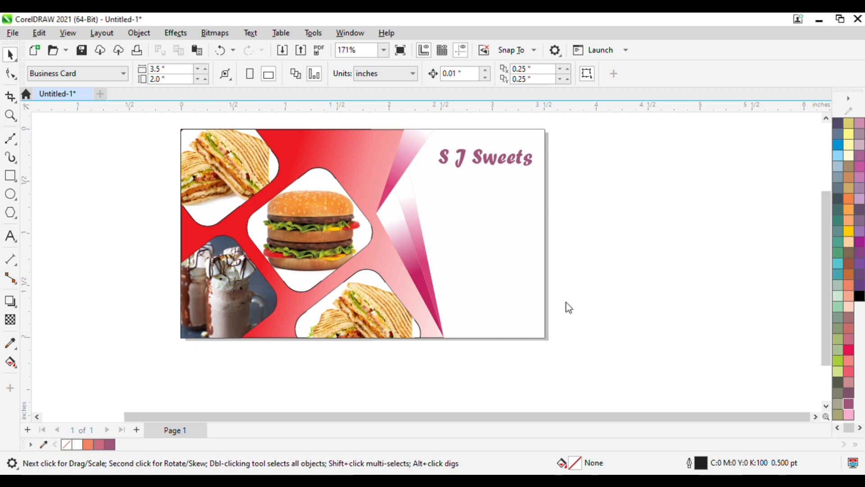
Place the imported phone icon, shrink it, and set it below the title on the right.
click(227, 153)
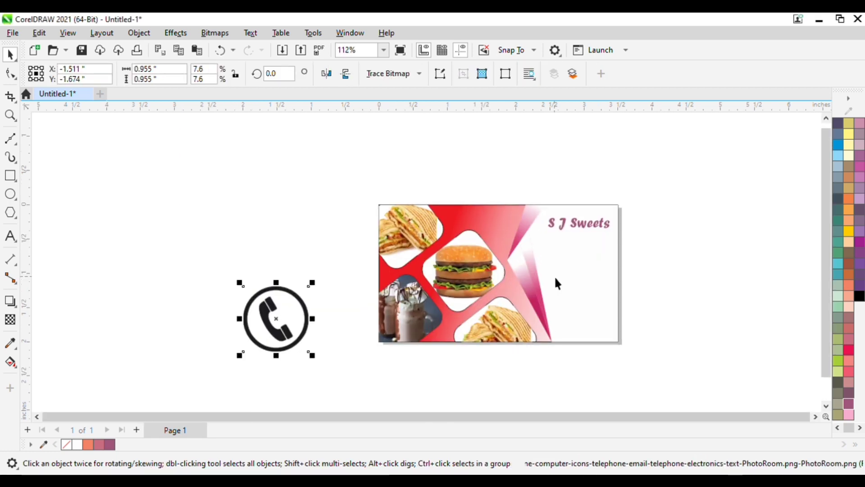
scroll(556, 281, up, 2)
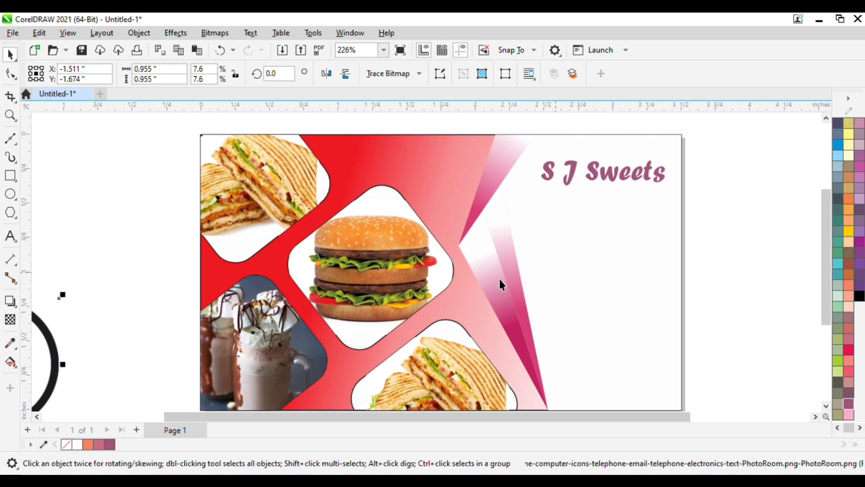
drag(53, 335, 279, 246)
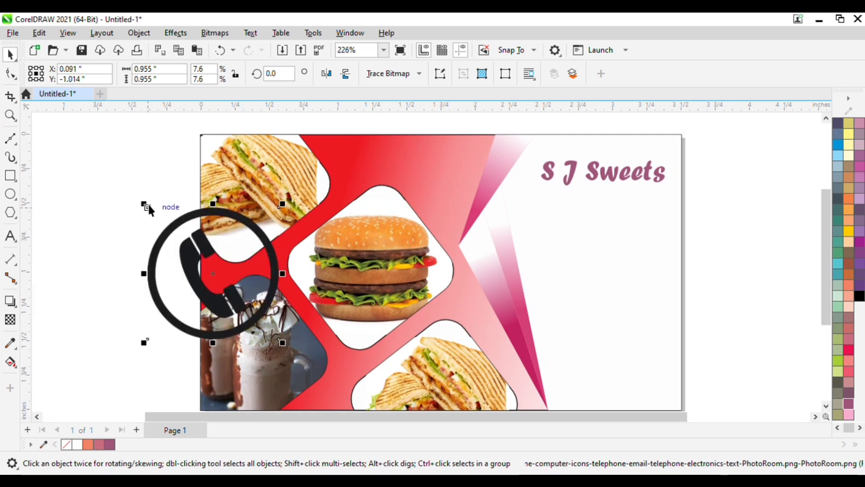
drag(146, 206, 215, 265)
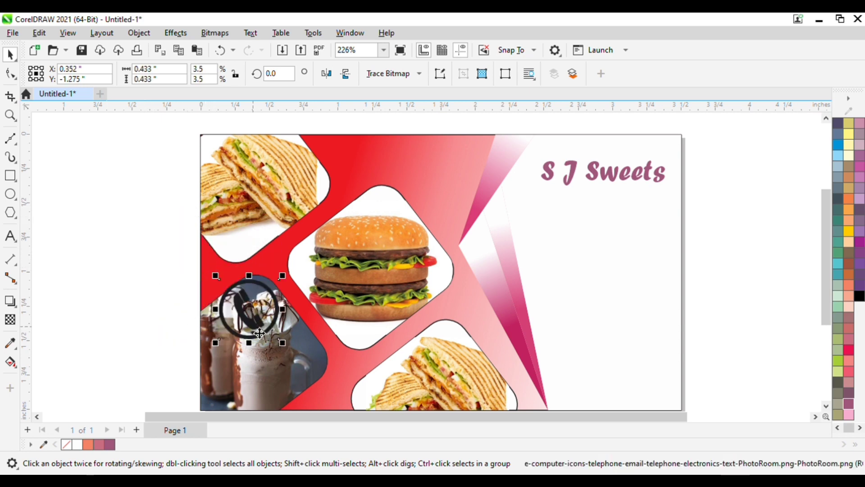
drag(260, 331, 601, 307)
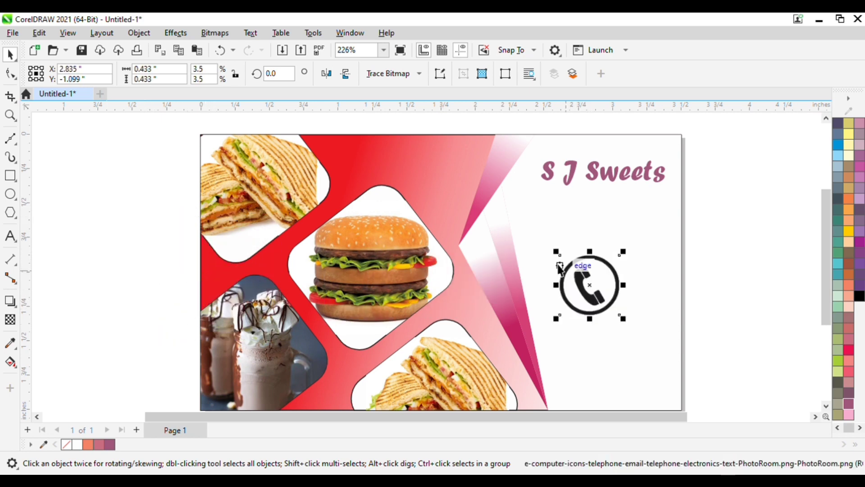
drag(556, 251, 548, 323)
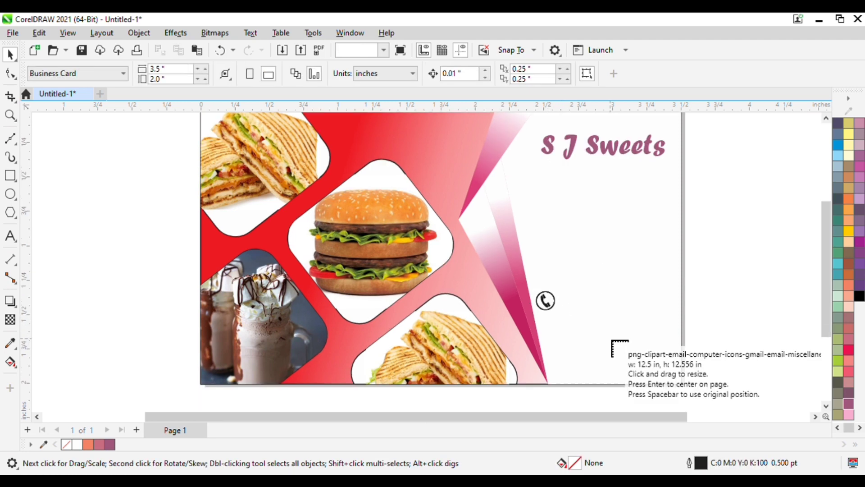
Place the email icon, shrink it, and stack it just below the phone icon.
click(76, 123)
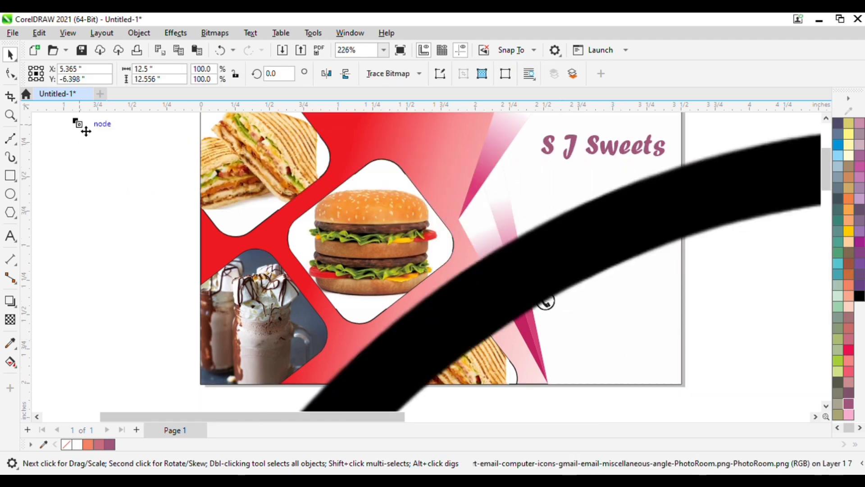
drag(77, 125, 278, 269)
scroll(386, 314, down, 3)
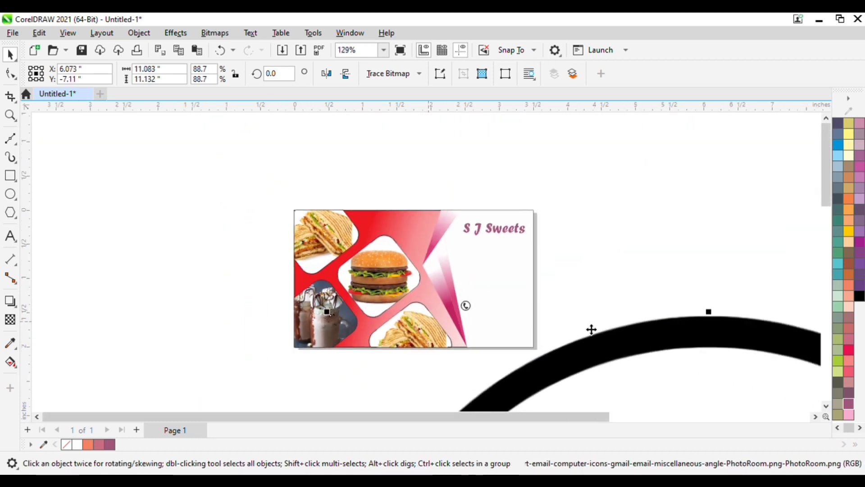
drag(648, 351, 400, 183)
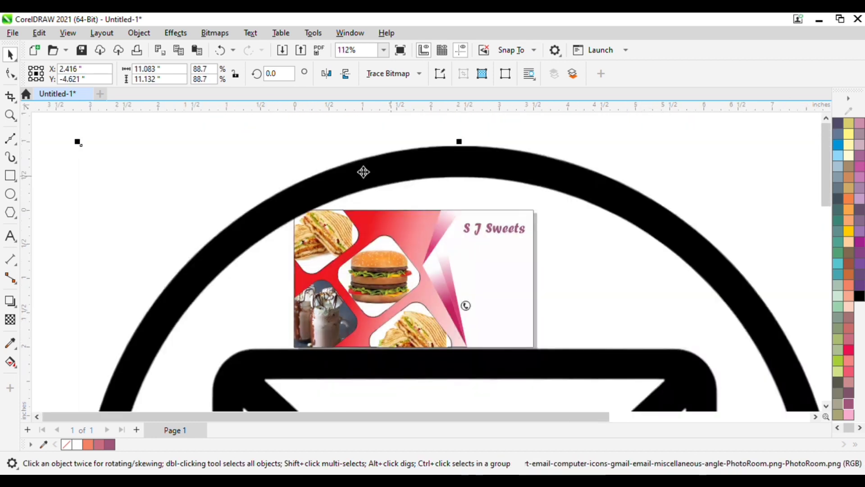
drag(78, 143, 319, 210)
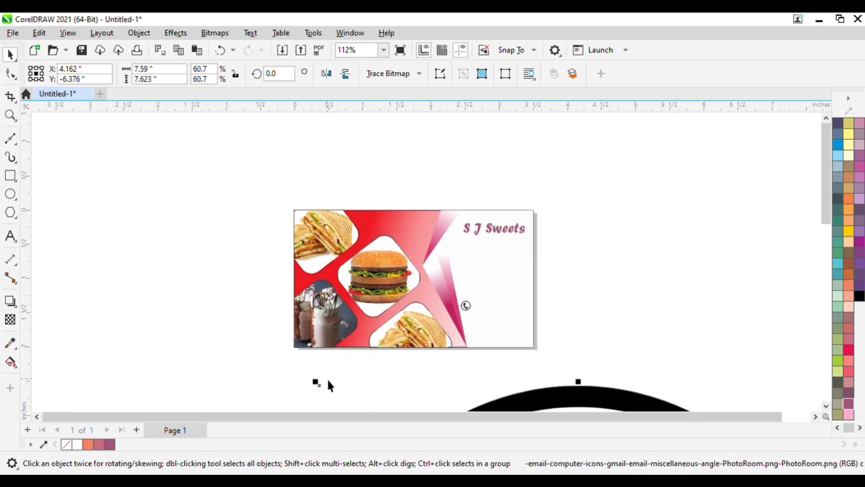
drag(317, 381, 365, 305)
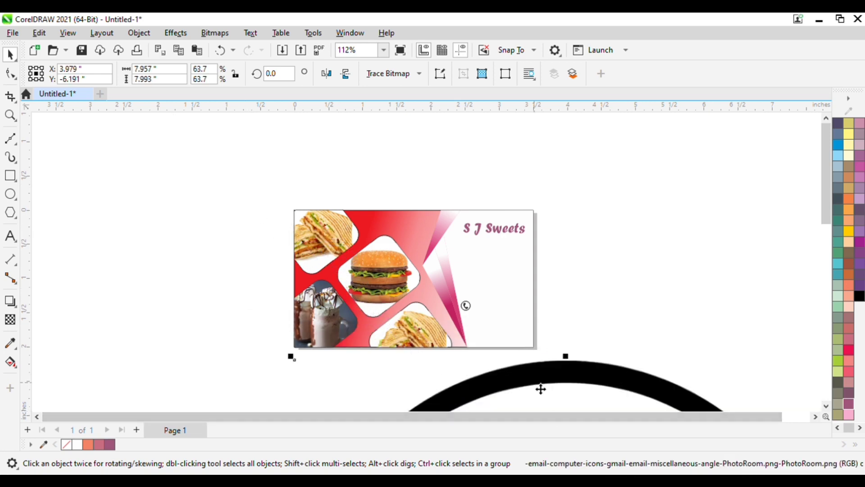
drag(541, 389, 348, 175)
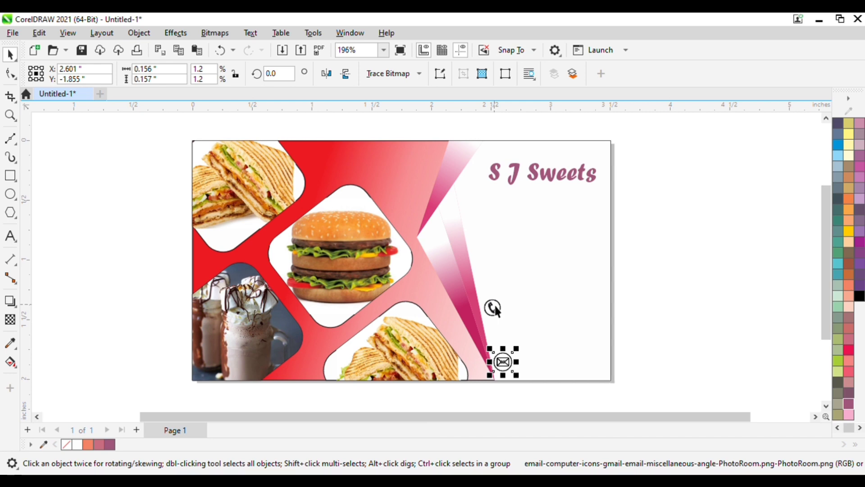
drag(492, 306, 500, 335)
click(672, 344)
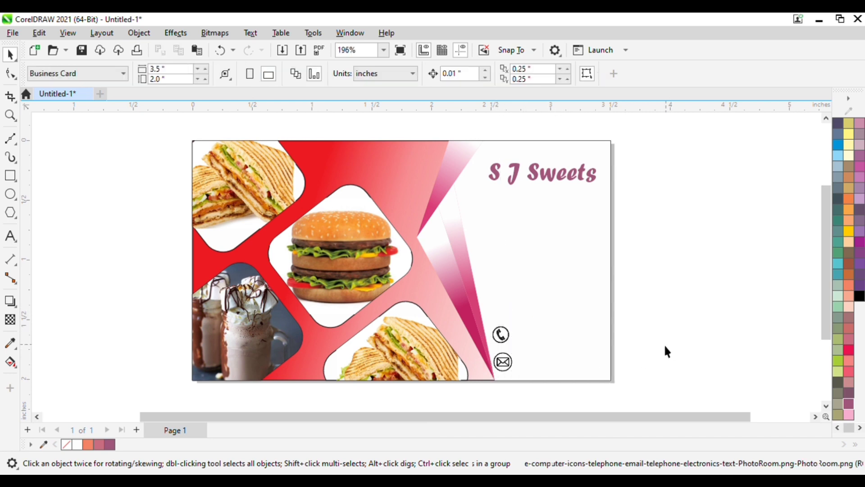
click(525, 337)
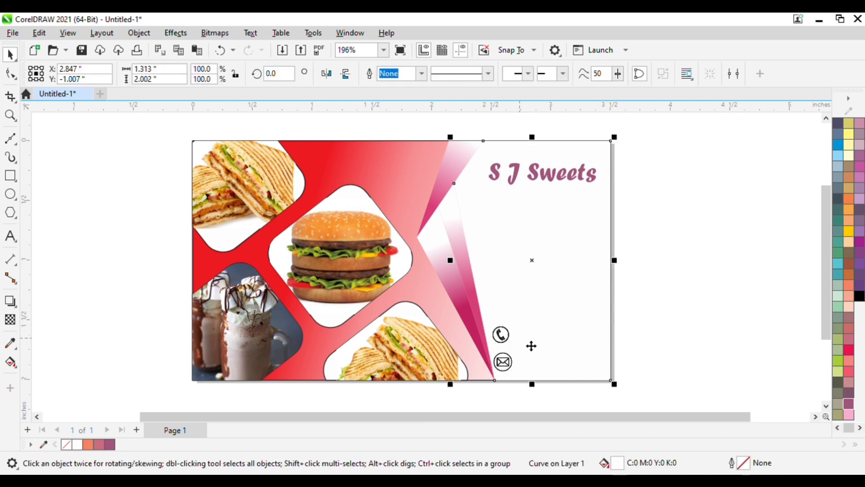
click(718, 305)
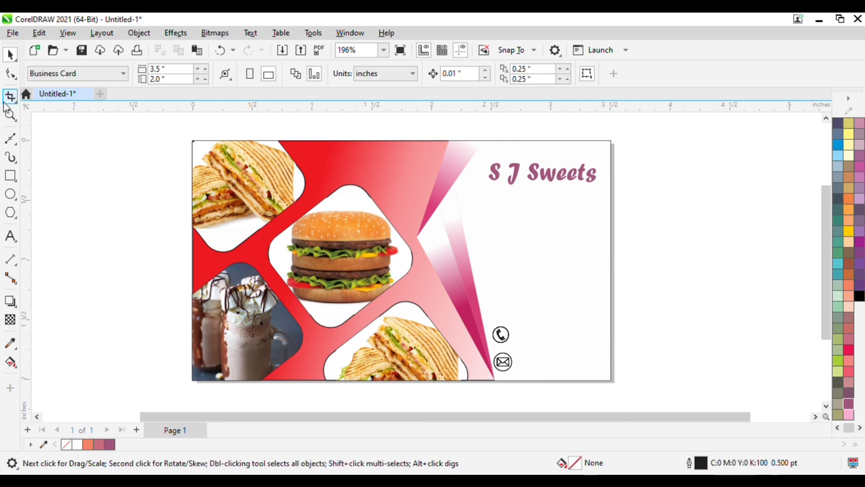
Type the business phone number as text, shrink it, and set it beside the phone icon.
click(10, 235)
click(97, 228)
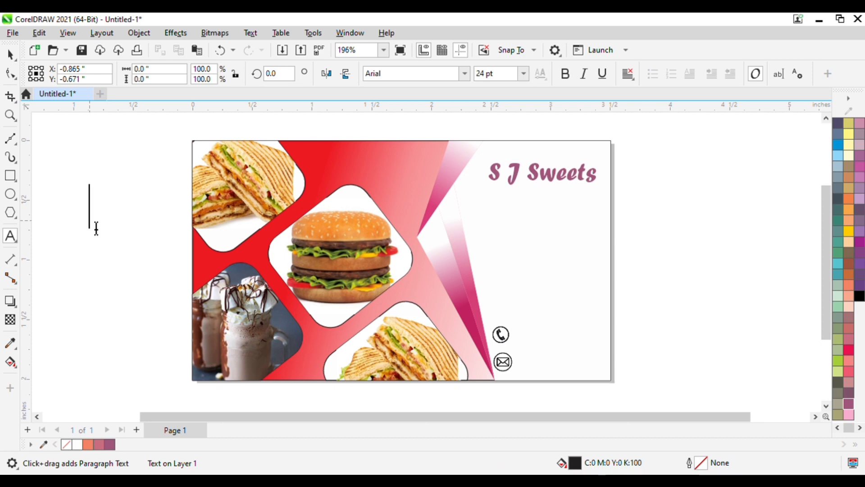
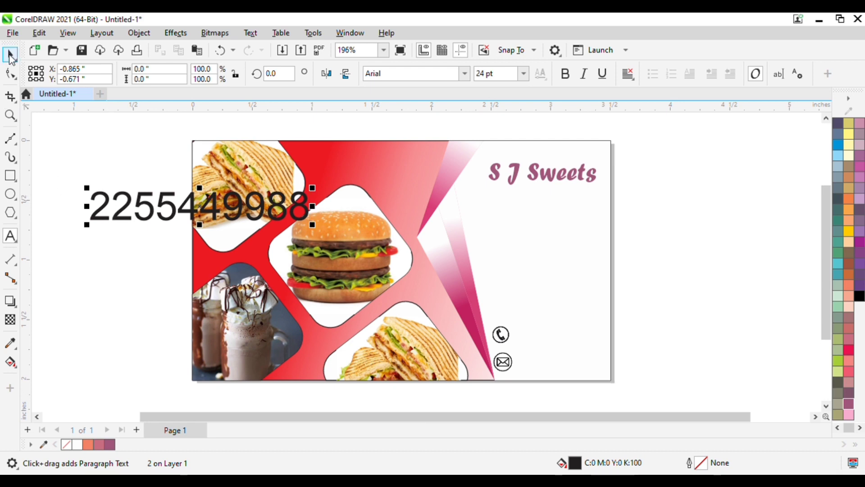
click(9, 55)
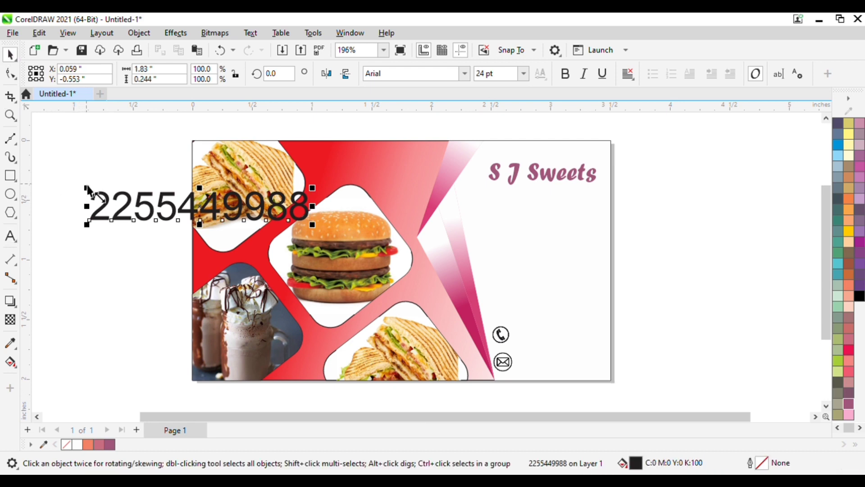
mouse_move(89, 191)
mouse_down()
mouse_move(274, 230)
mouse_move(311, 220)
mouse_move(577, 347)
mouse_move(541, 341)
mouse_move(536, 334)
mouse_move(594, 323)
mouse_move(591, 332)
mouse_move(554, 327)
mouse_up()
click(500, 333)
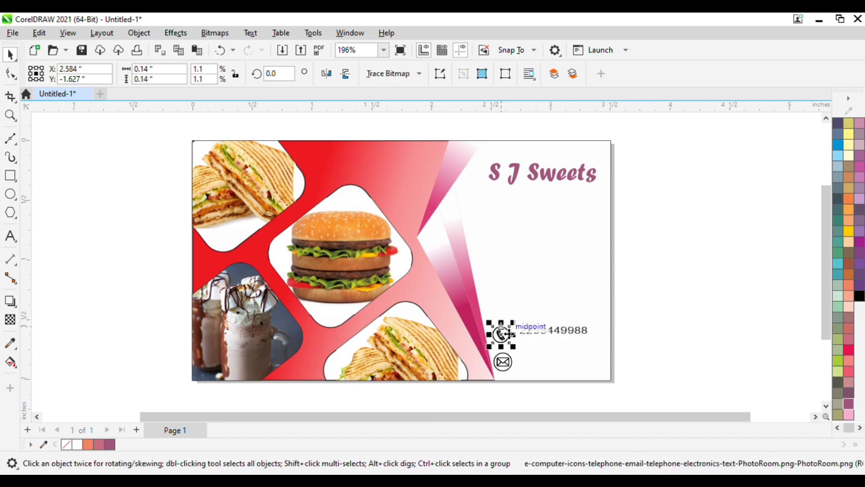
click(628, 331)
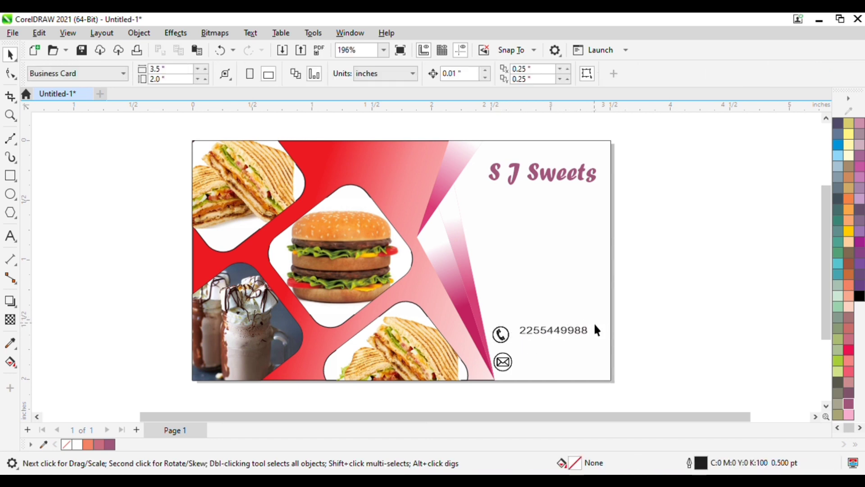
Type the business email address, shrink it, and move it beside the envelope icon.
double_click(568, 332)
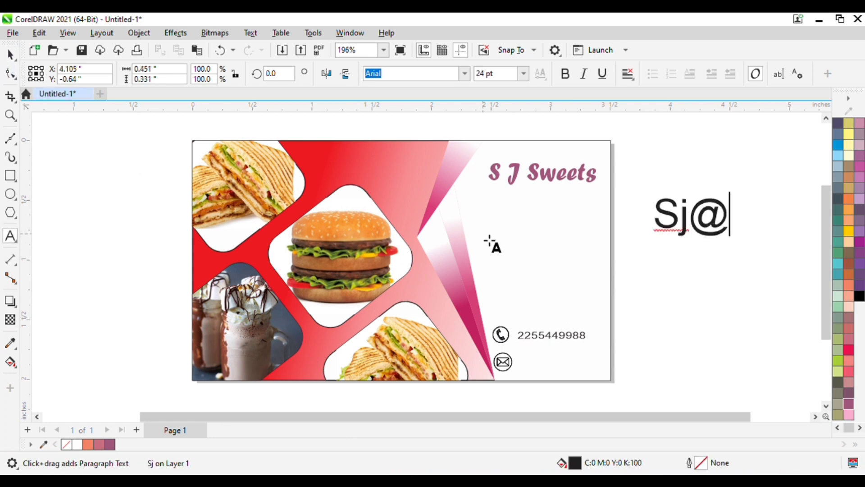
text(gma)
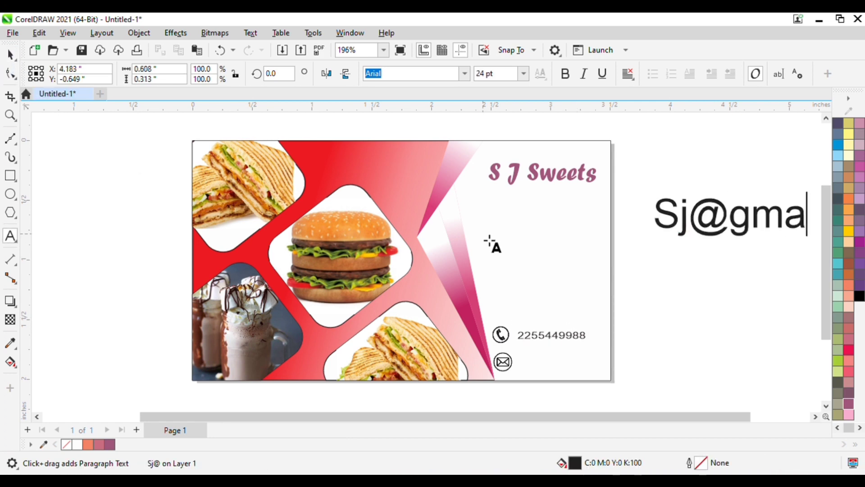
text(l)
key(BackSpace)
text(i)
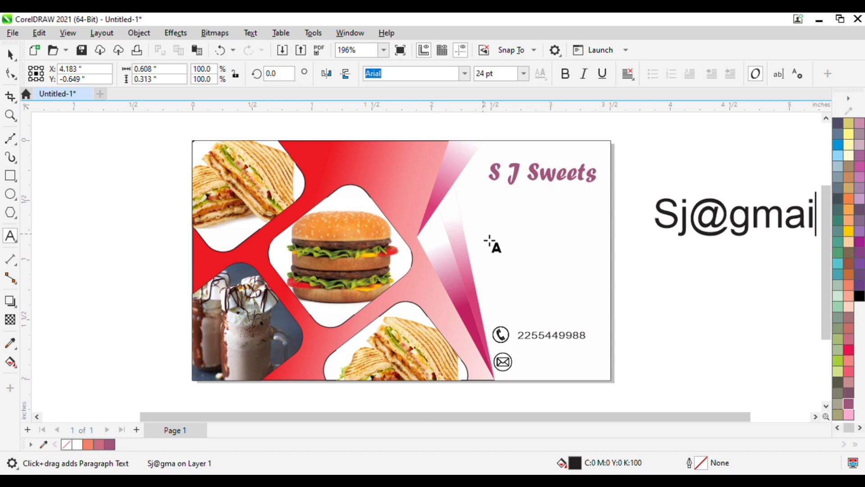
text(l.com)
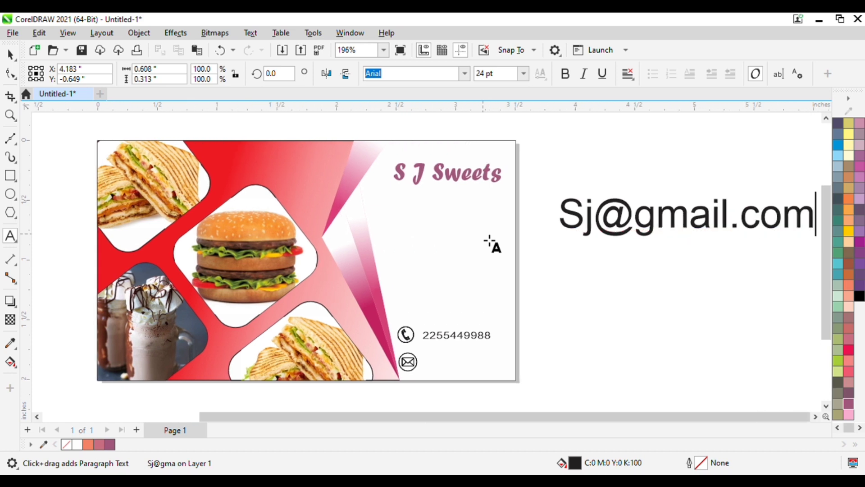
drag(559, 197, 719, 208)
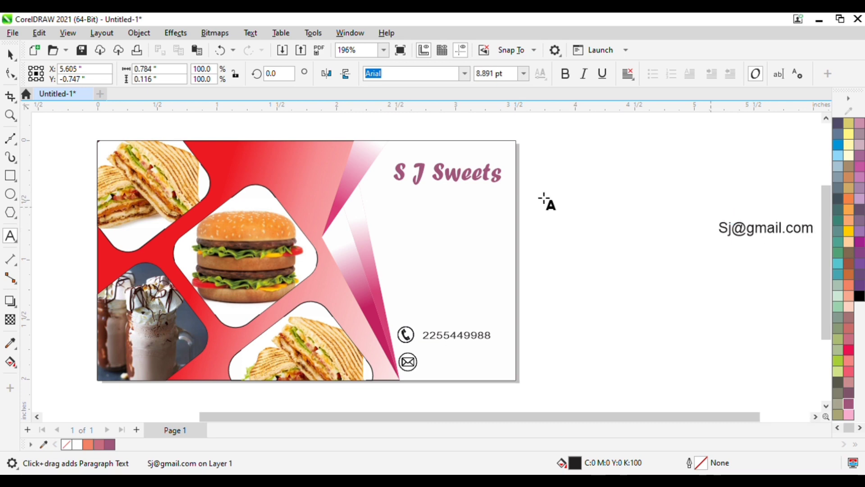
click(10, 54)
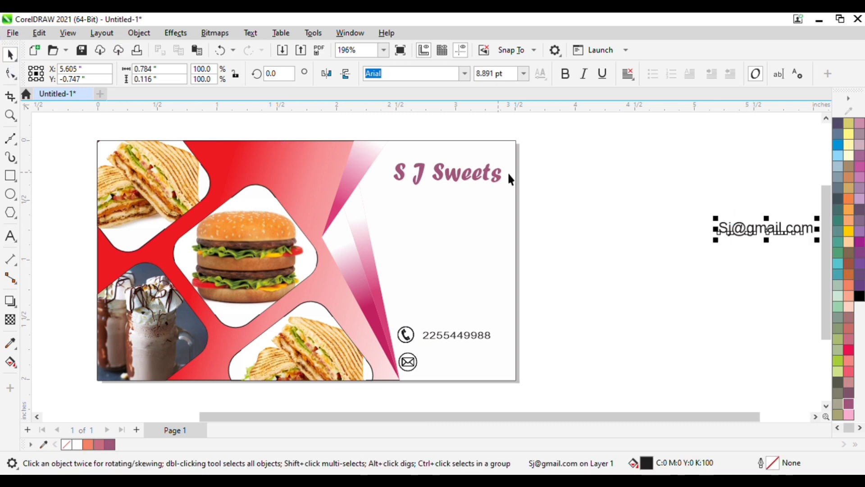
drag(730, 236, 507, 349)
Place the QR code, scale it to about a third, and centre it below the title.
click(569, 301)
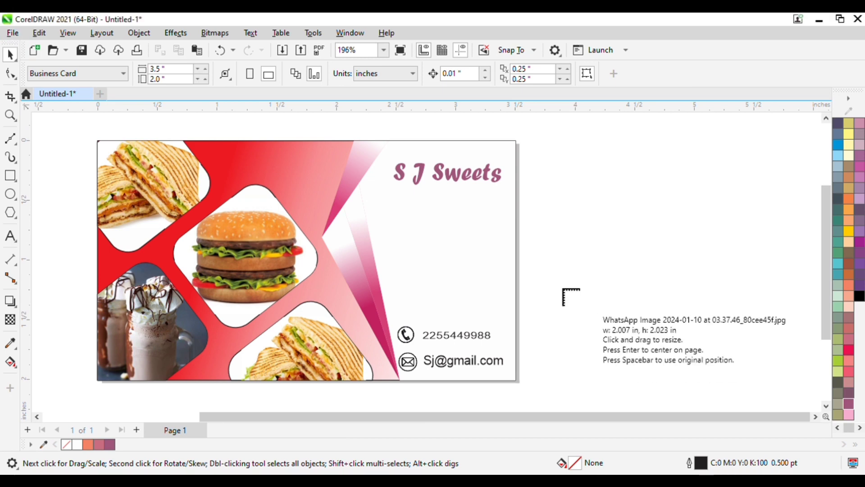
click(342, 176)
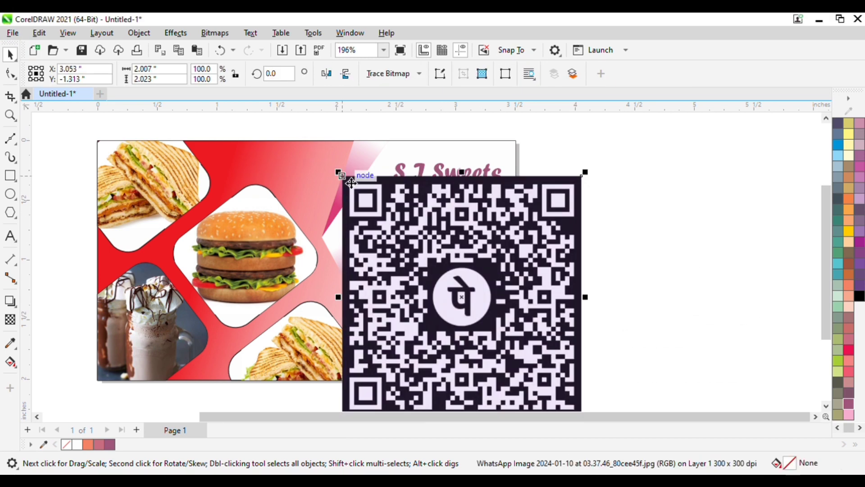
drag(337, 172, 456, 291)
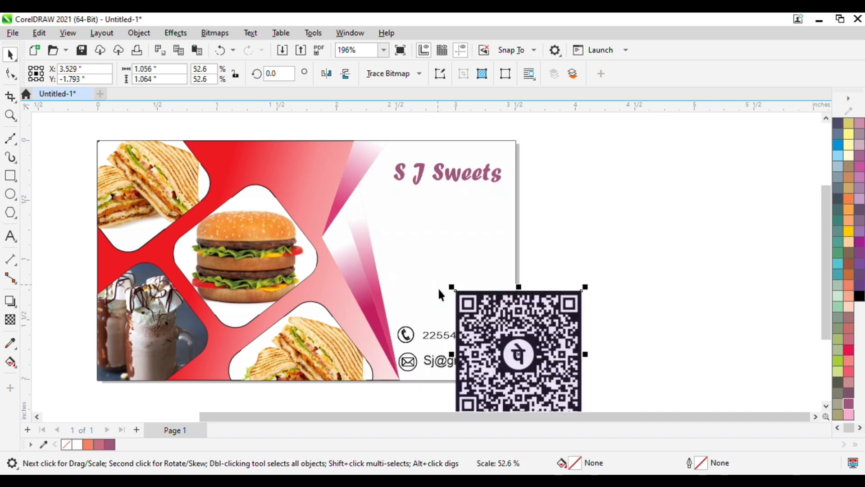
drag(501, 337, 454, 225)
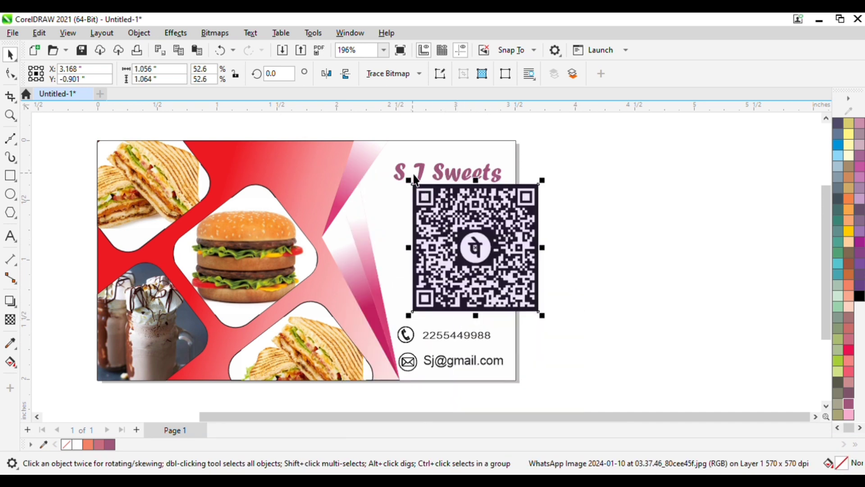
drag(412, 178, 457, 226)
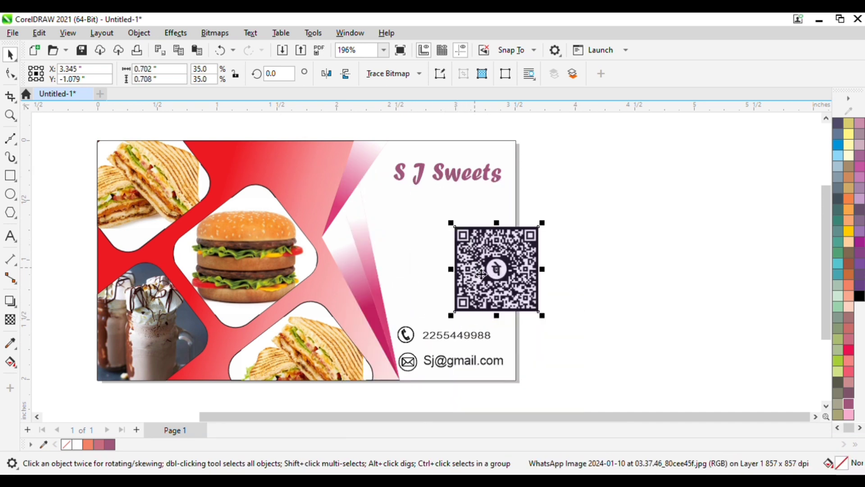
drag(480, 273, 433, 262)
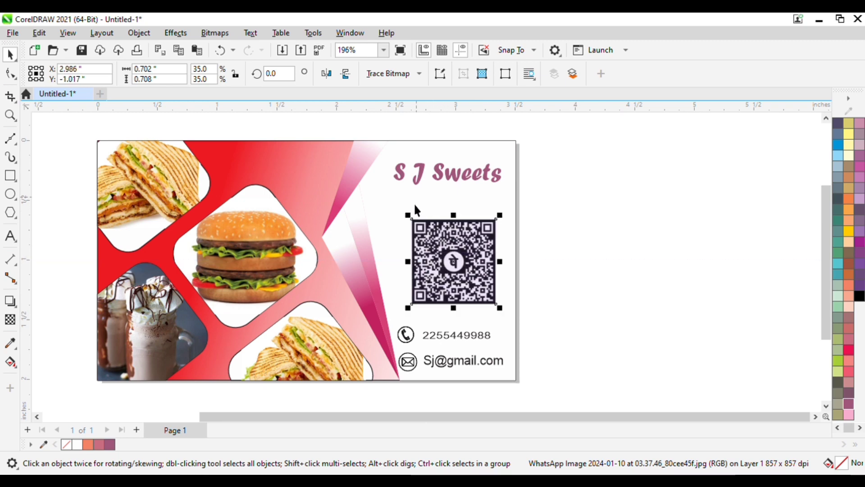
drag(411, 220, 420, 228)
drag(443, 275, 425, 257)
click(617, 229)
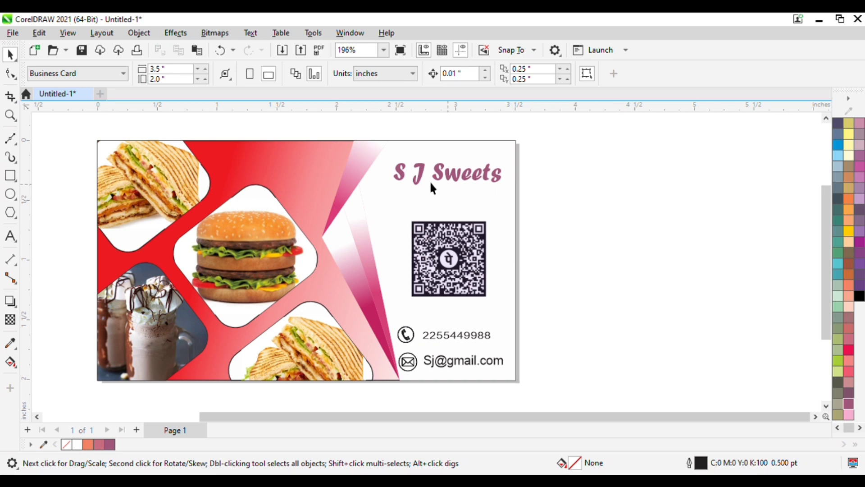
scroll(401, 193, down, 1)
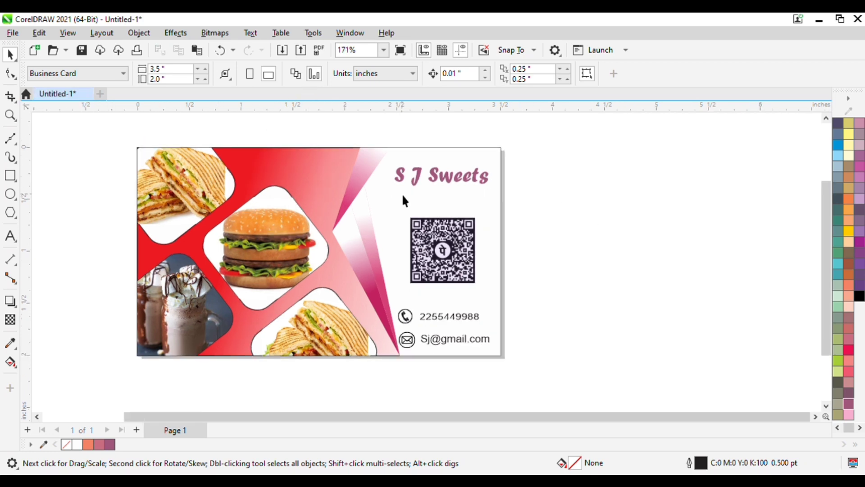
Zoom out and marquee-select all 17 objects of the business card.
drag(575, 417, 531, 423)
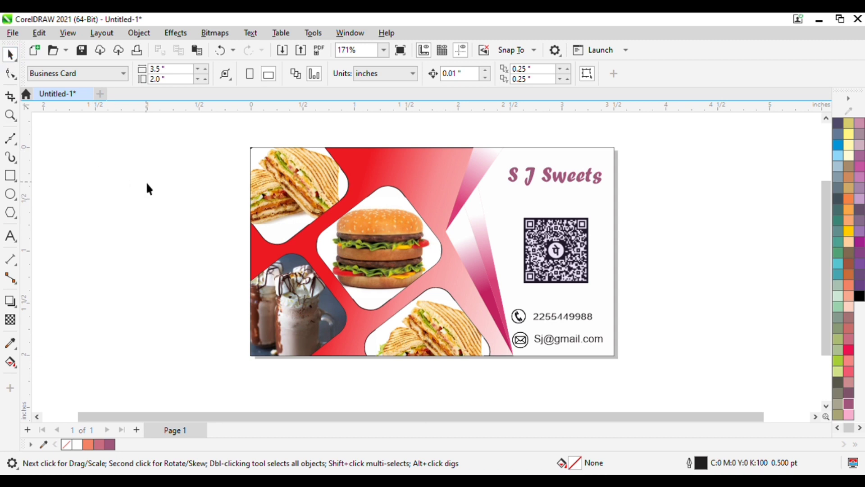
drag(407, 213, 680, 398)
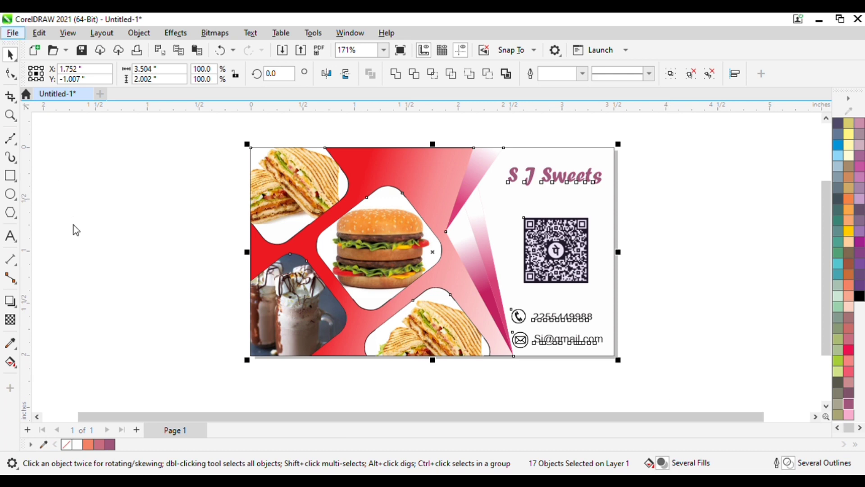
key(ctrl+e)
click(122, 212)
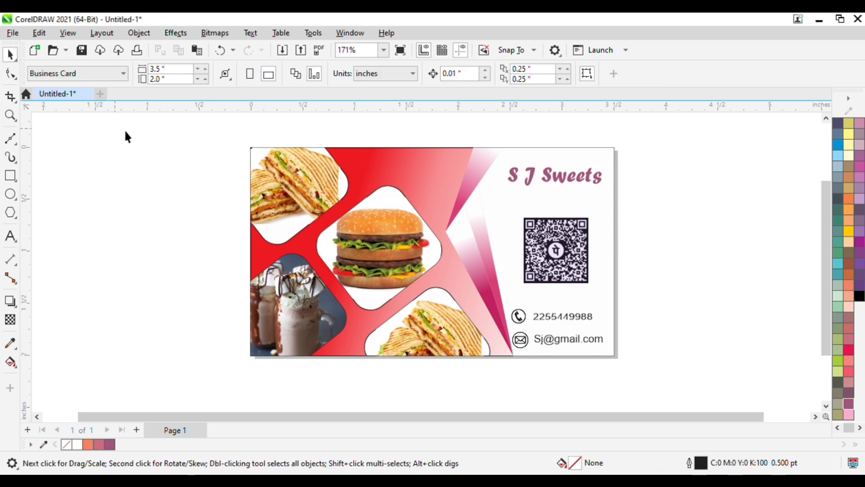
drag(502, 158, 656, 357)
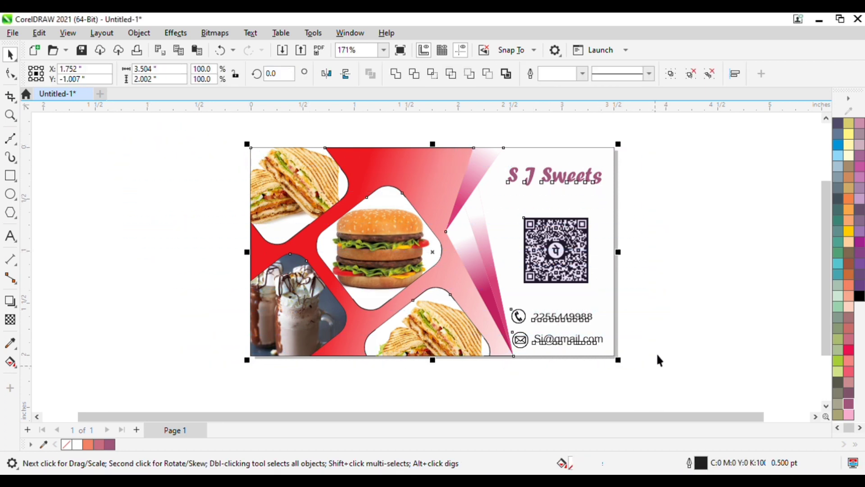
click(160, 239)
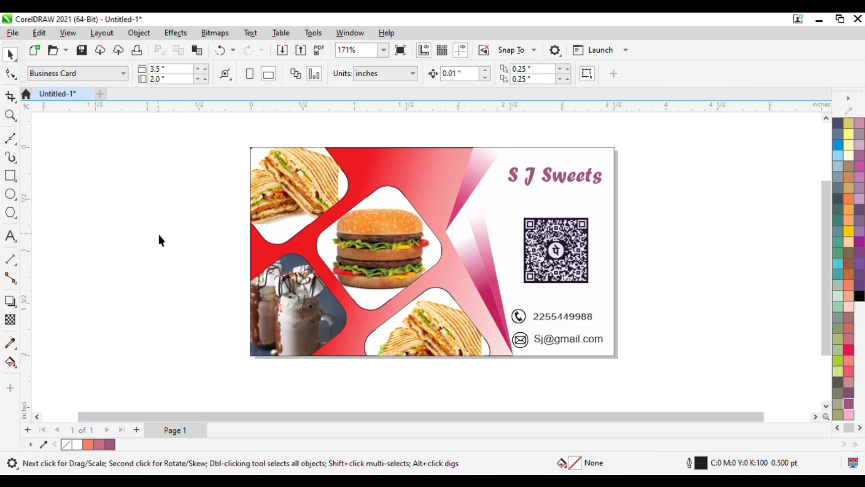
scroll(160, 236, down, 2)
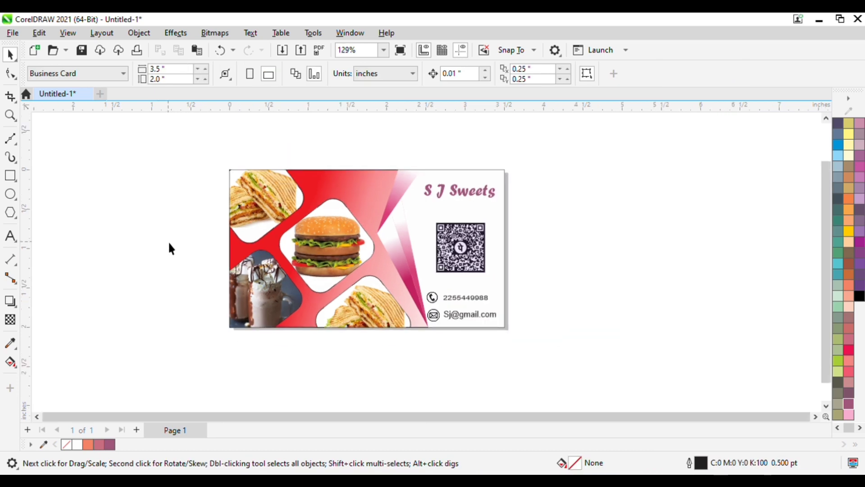
scroll(169, 243, down, 1)
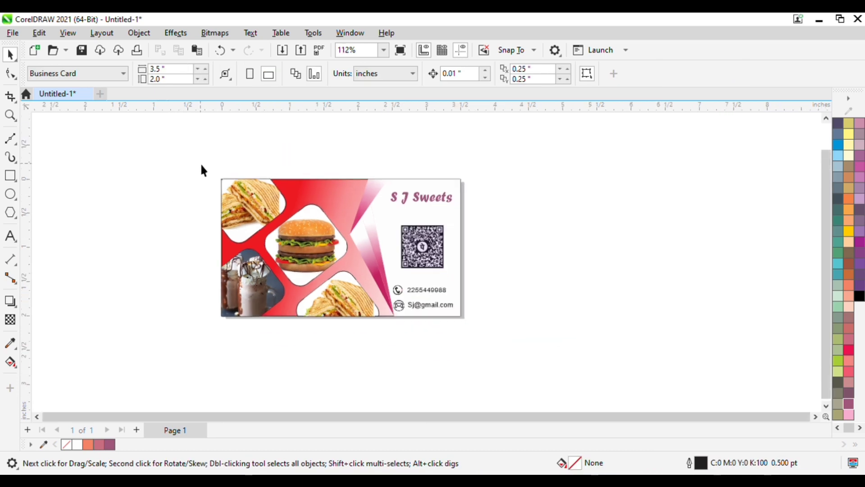
drag(200, 164, 503, 343)
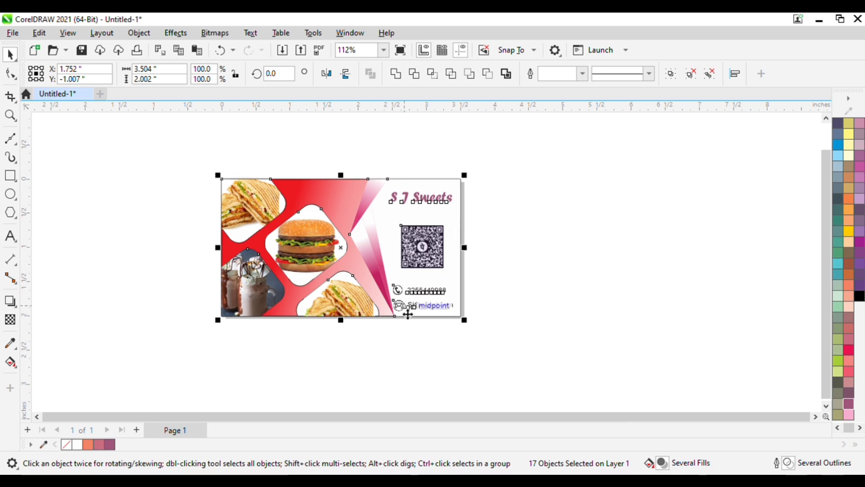
Drop a duplicate of the whole card directly to the right of the original.
drag(353, 248, 591, 251)
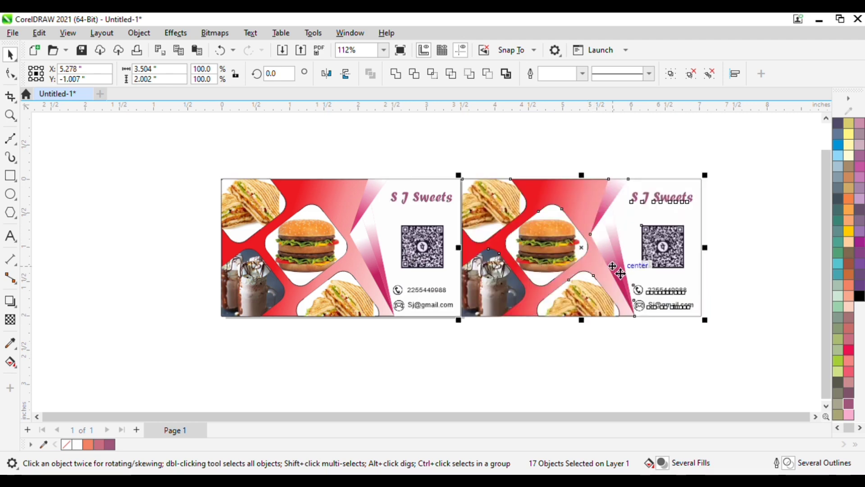
click(503, 333)
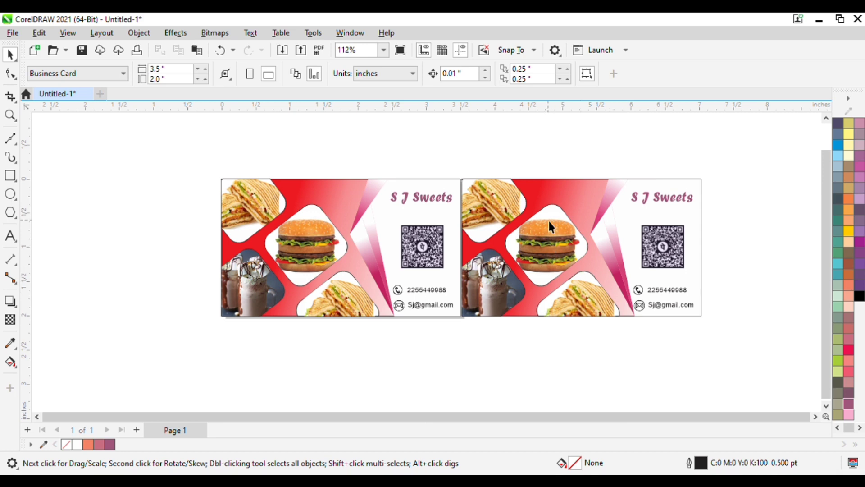
Delete the burger photo, its white frame, and the top-left sandwich photo from the right card.
click(553, 233)
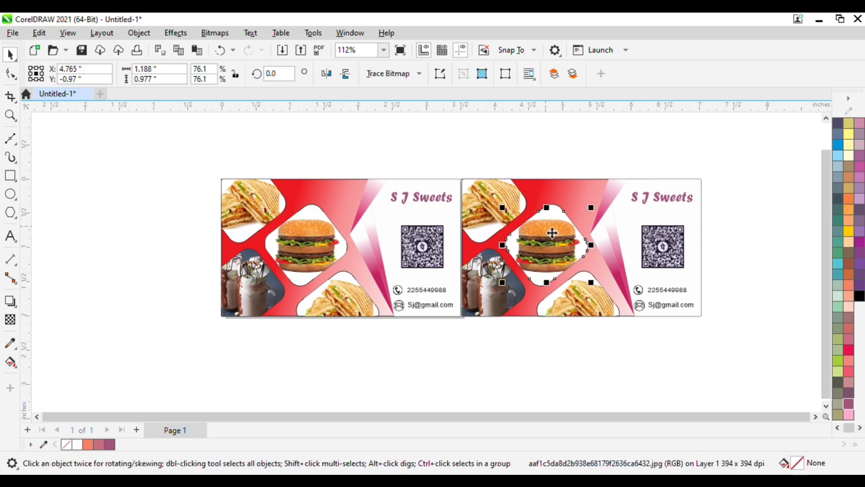
key(Delete)
click(551, 233)
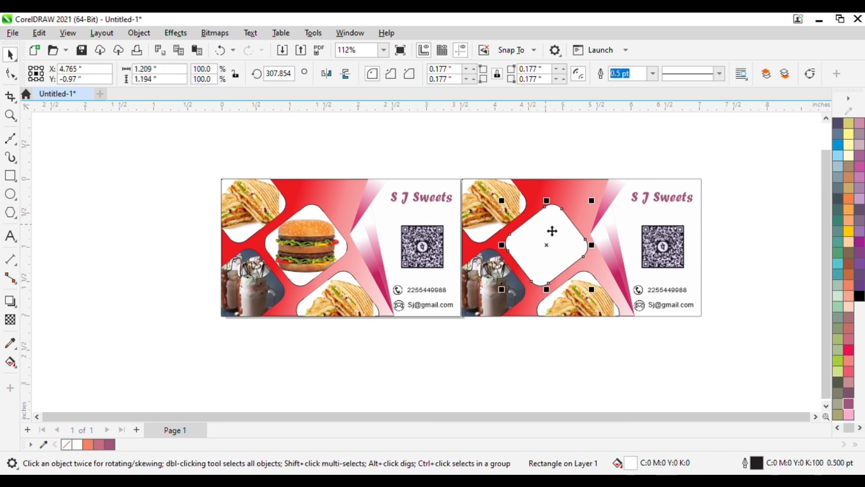
key(Delete)
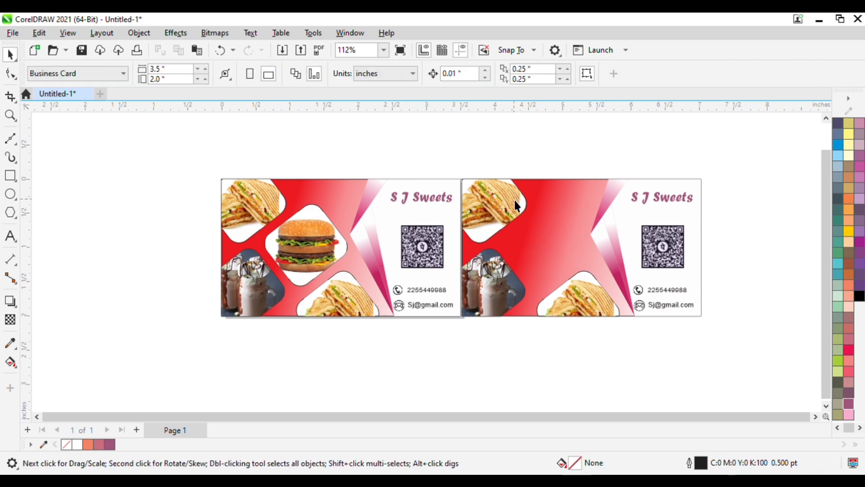
click(517, 205)
key(Delete)
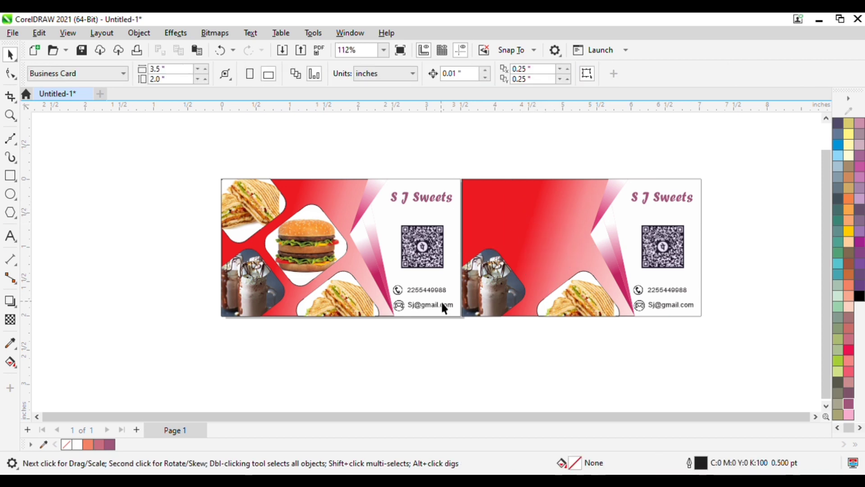
Delete the milkshake photo, bottom sandwich photo, and QR code from the right card.
click(490, 298)
key(Escape)
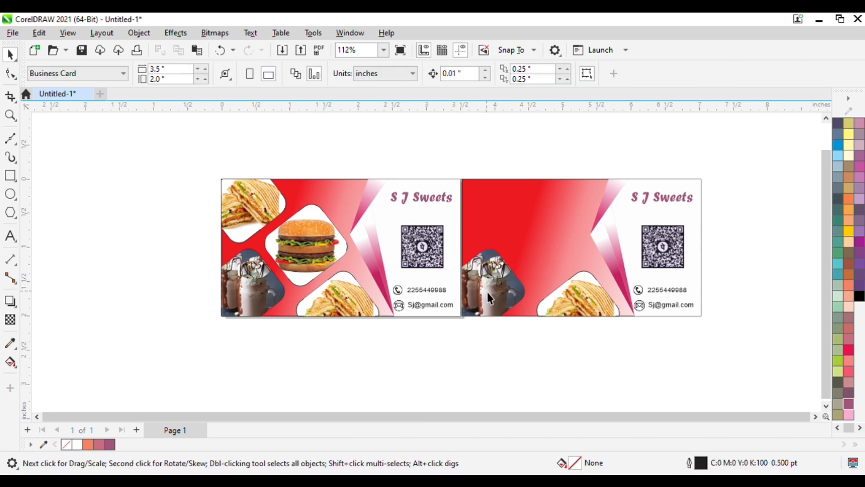
click(490, 292)
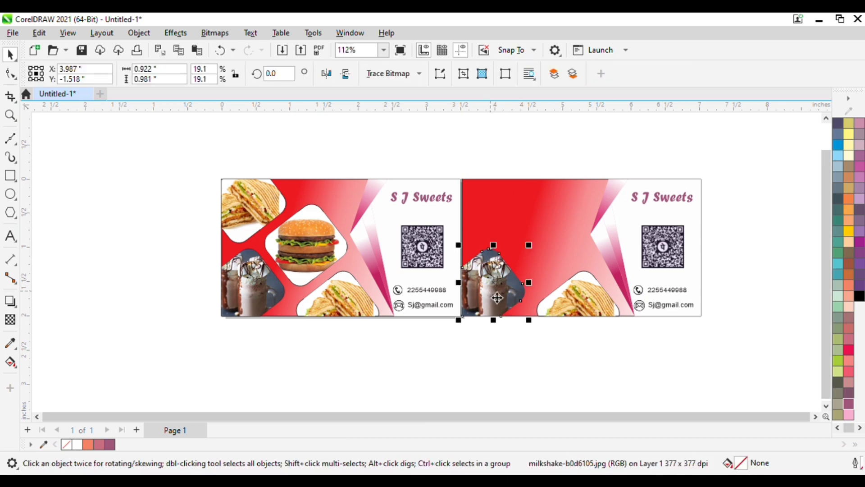
key(Delete)
click(573, 303)
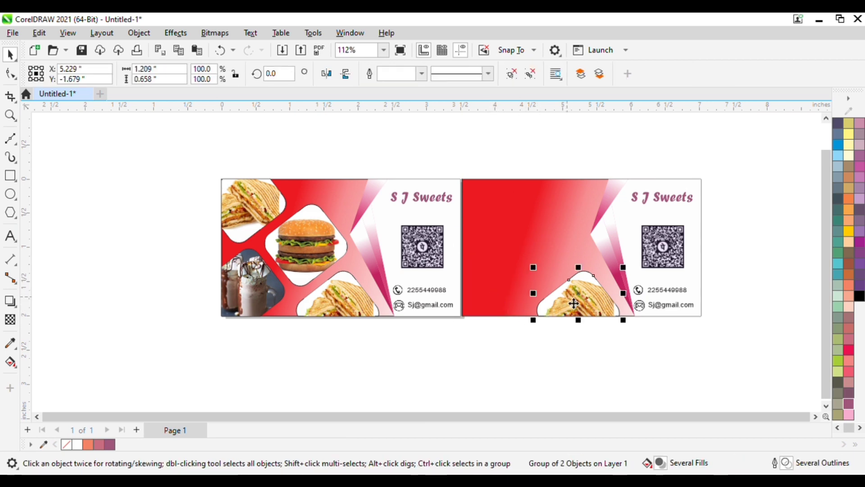
key(Delete)
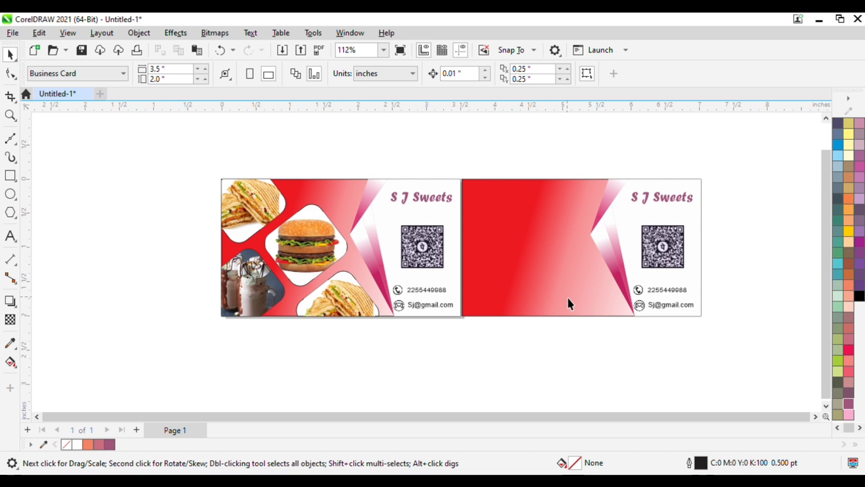
click(670, 261)
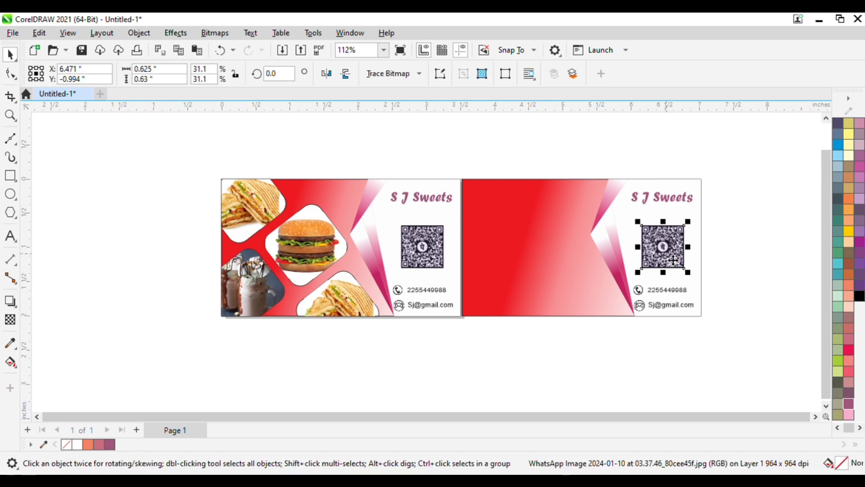
key(Delete)
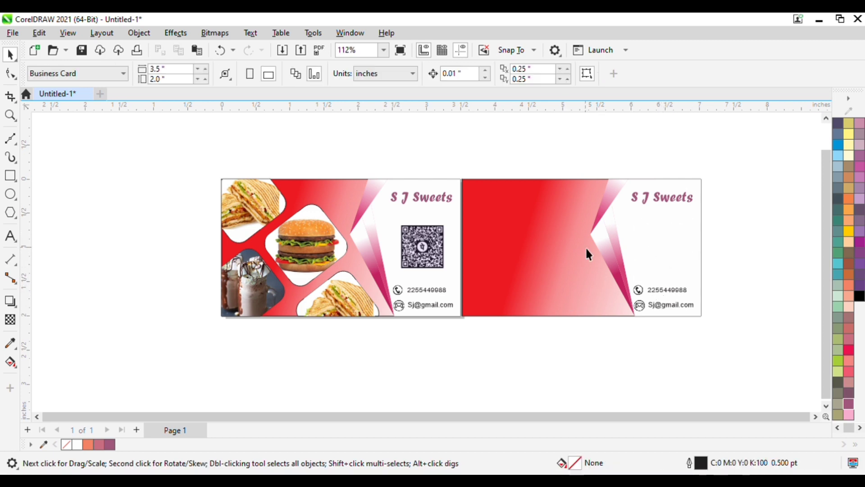